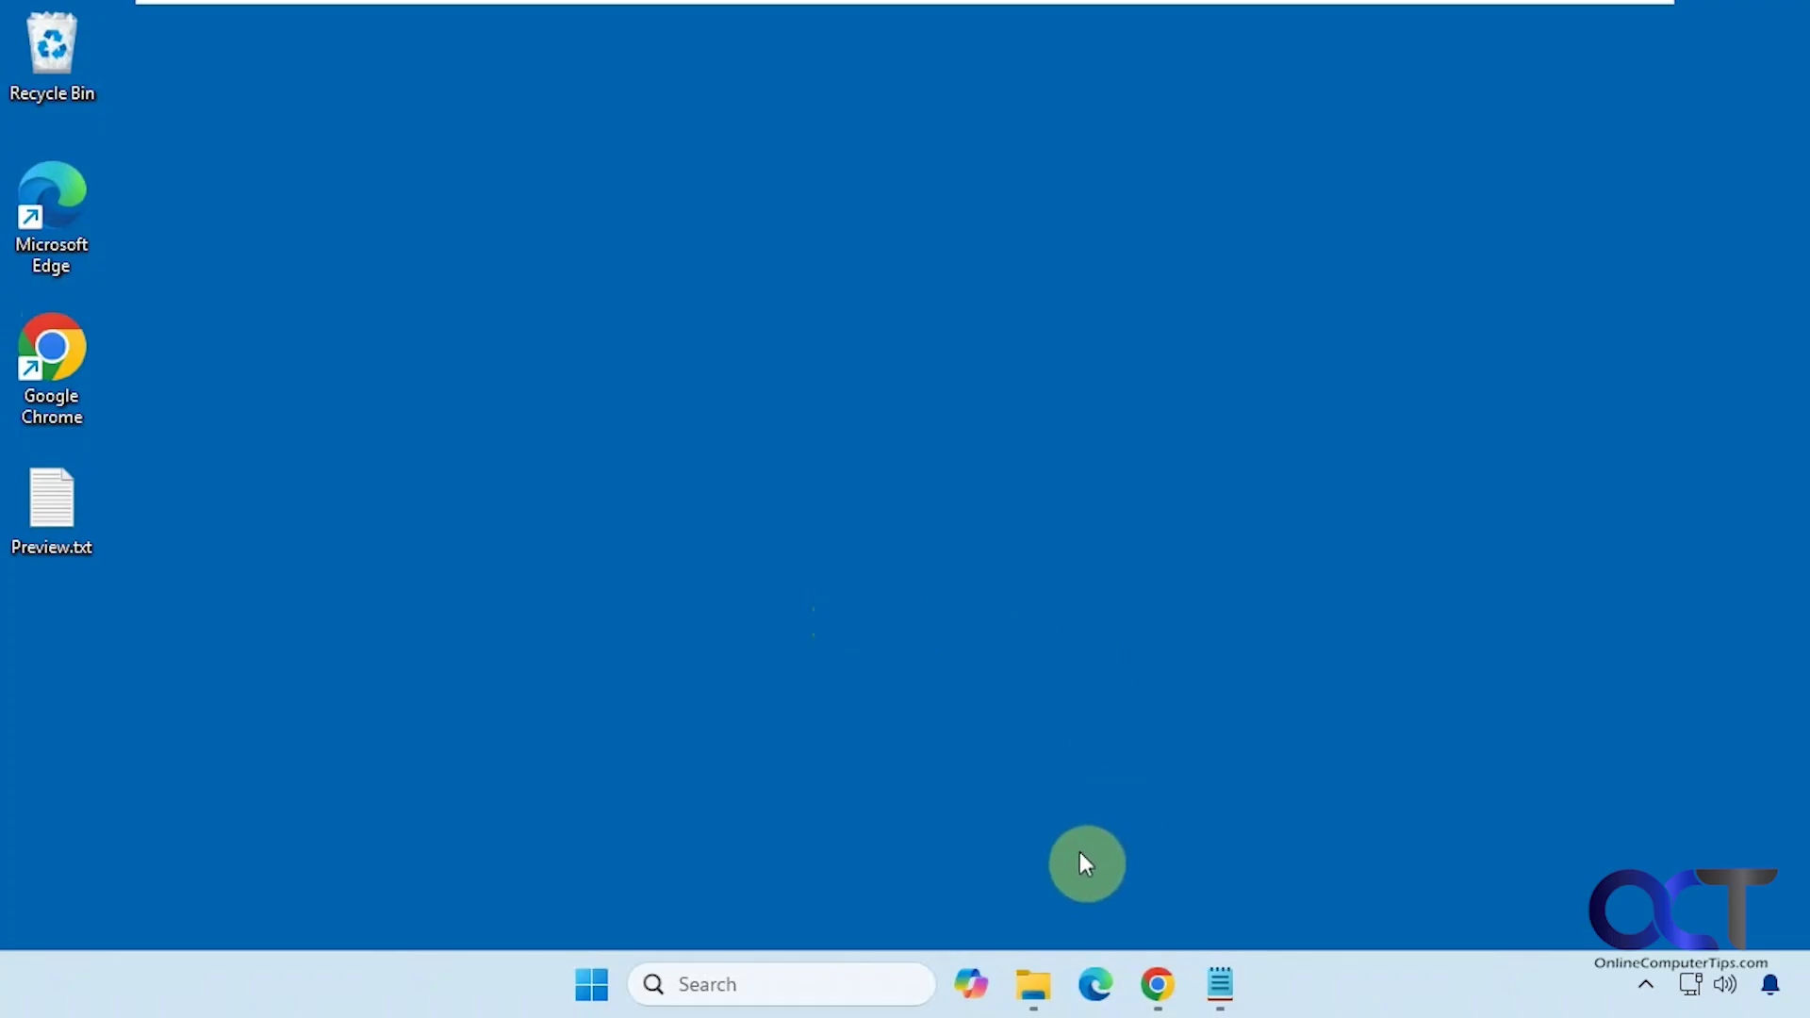
# Step: Preview the open File Explorer windows as thumbnails from the taskbar icon
pyautogui.click(1029, 994)
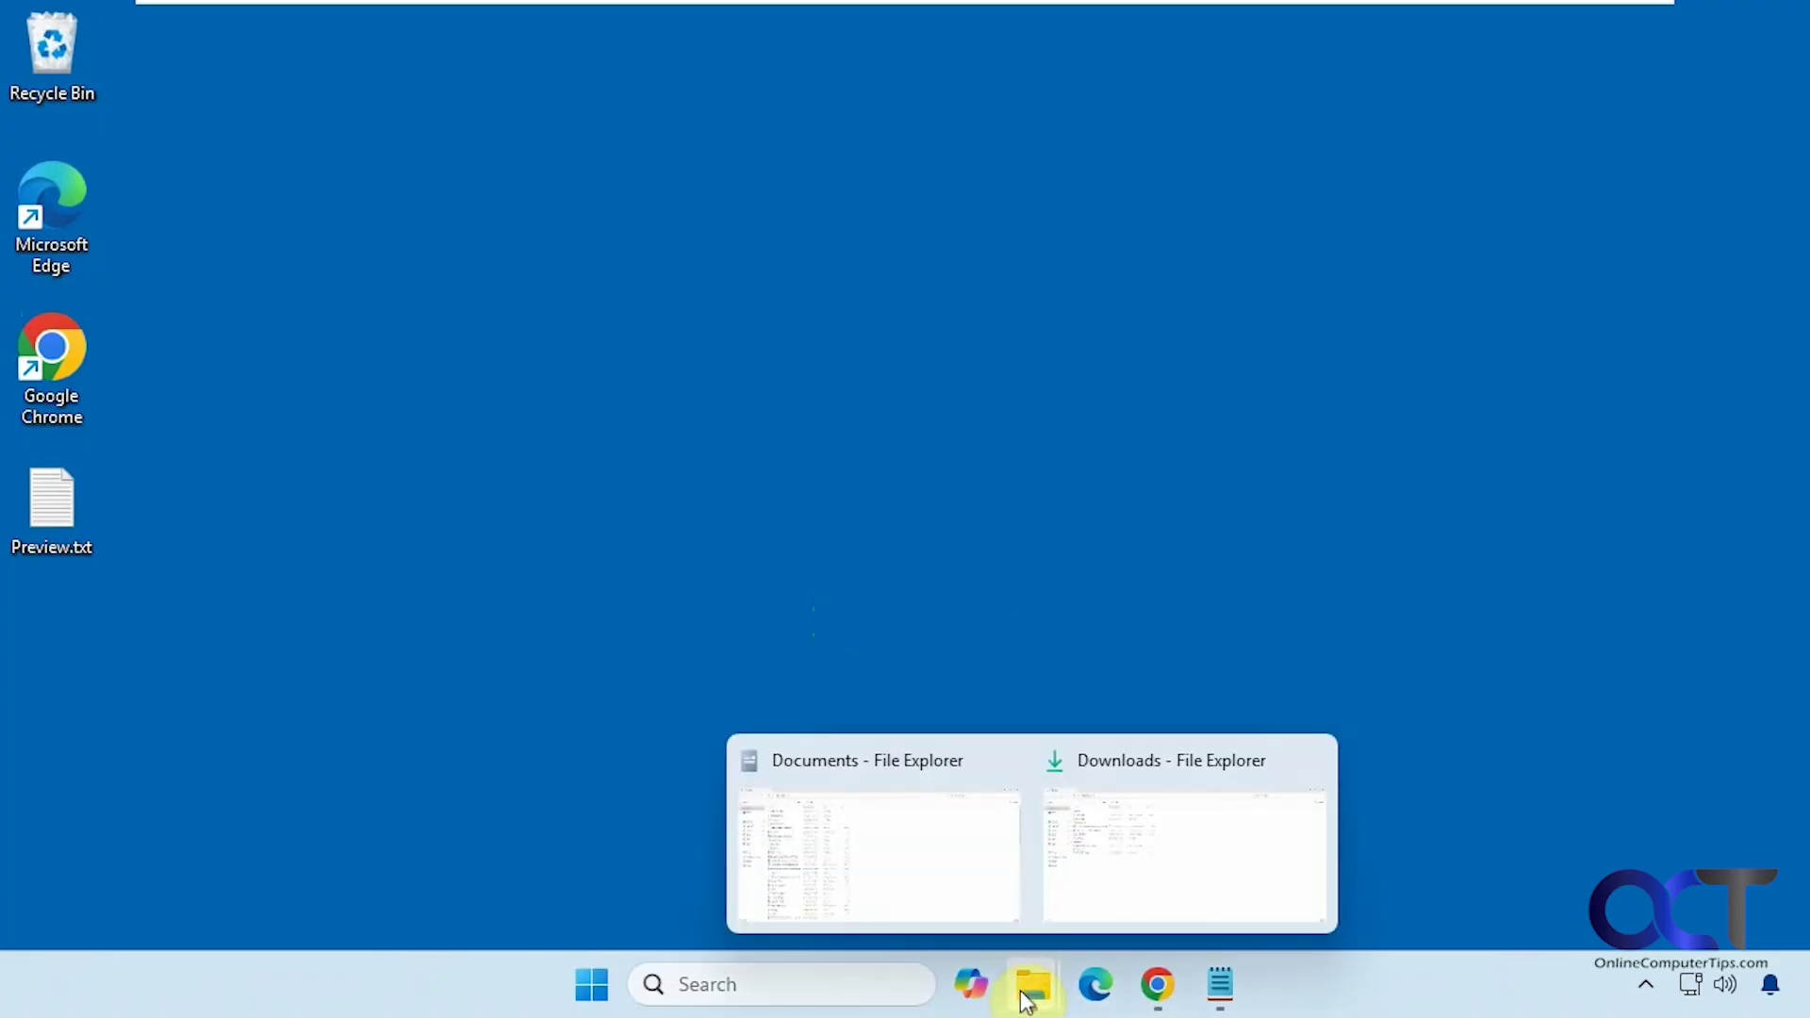
pyautogui.moveTo(1151, 999)
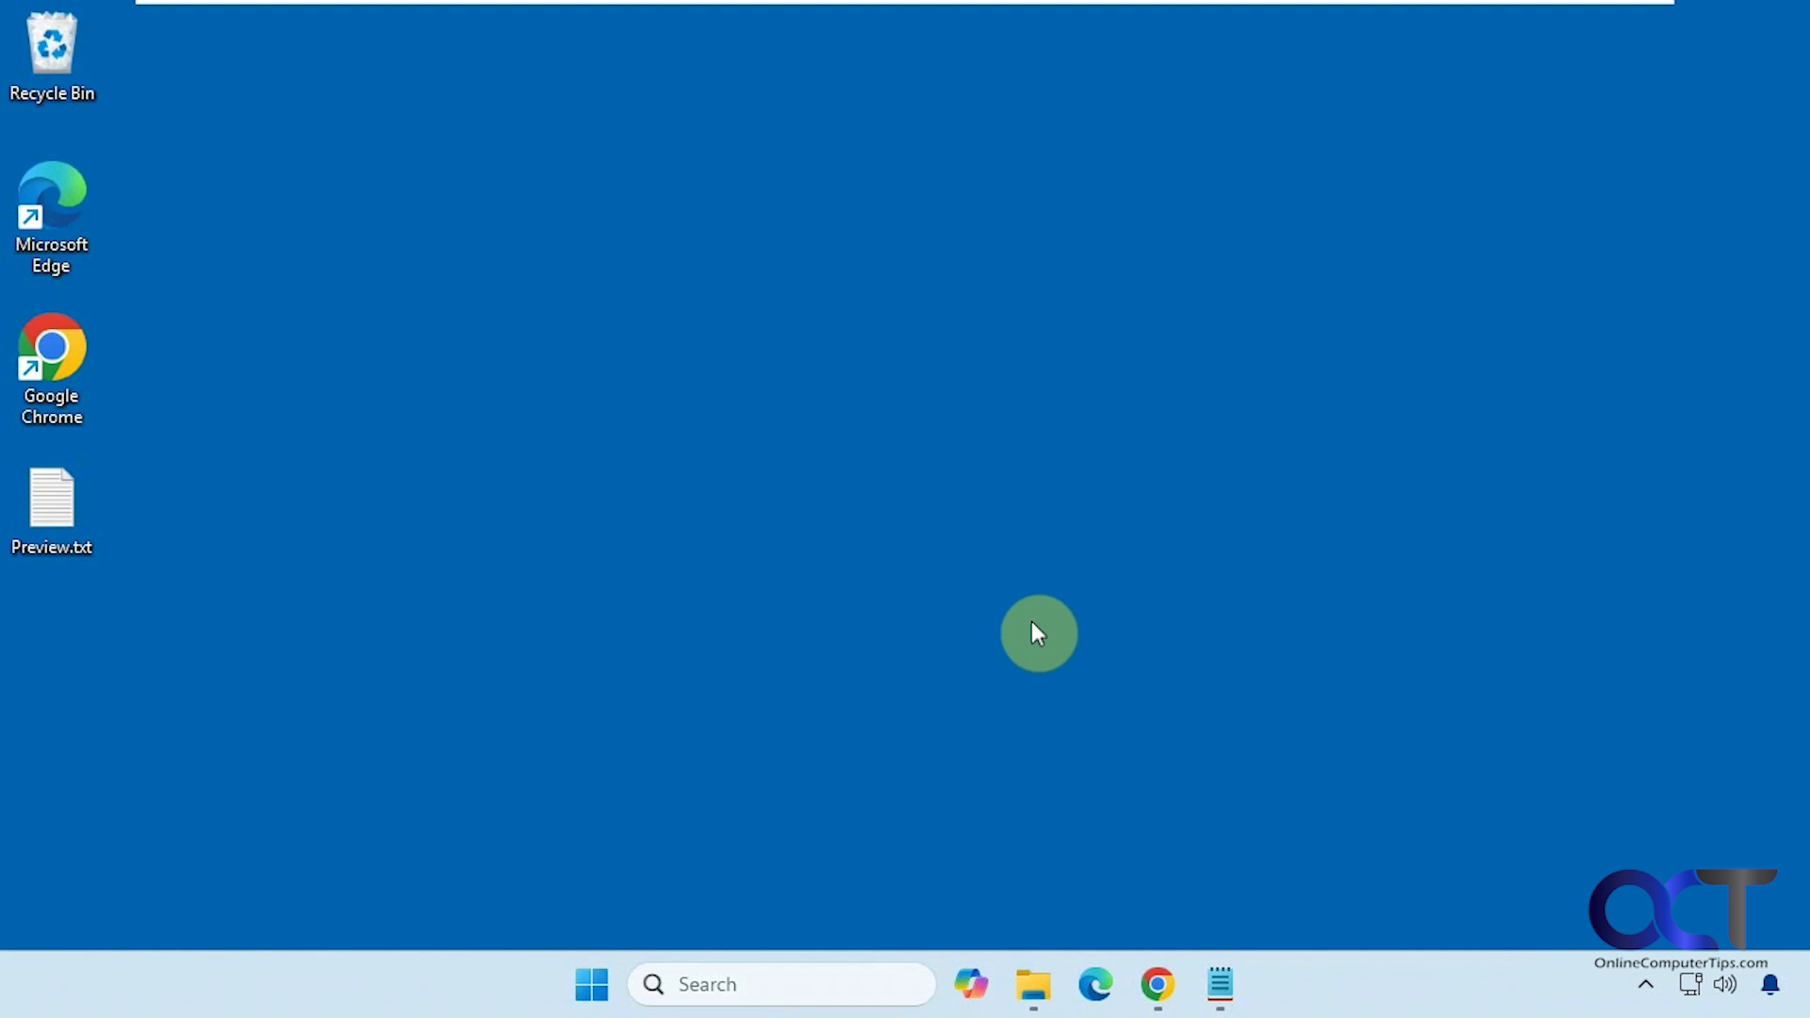
# Step: In Taskbar settings, set Combine taskbar buttons to Never under Taskbar behaviors
pyautogui.rightClick(1382, 968)
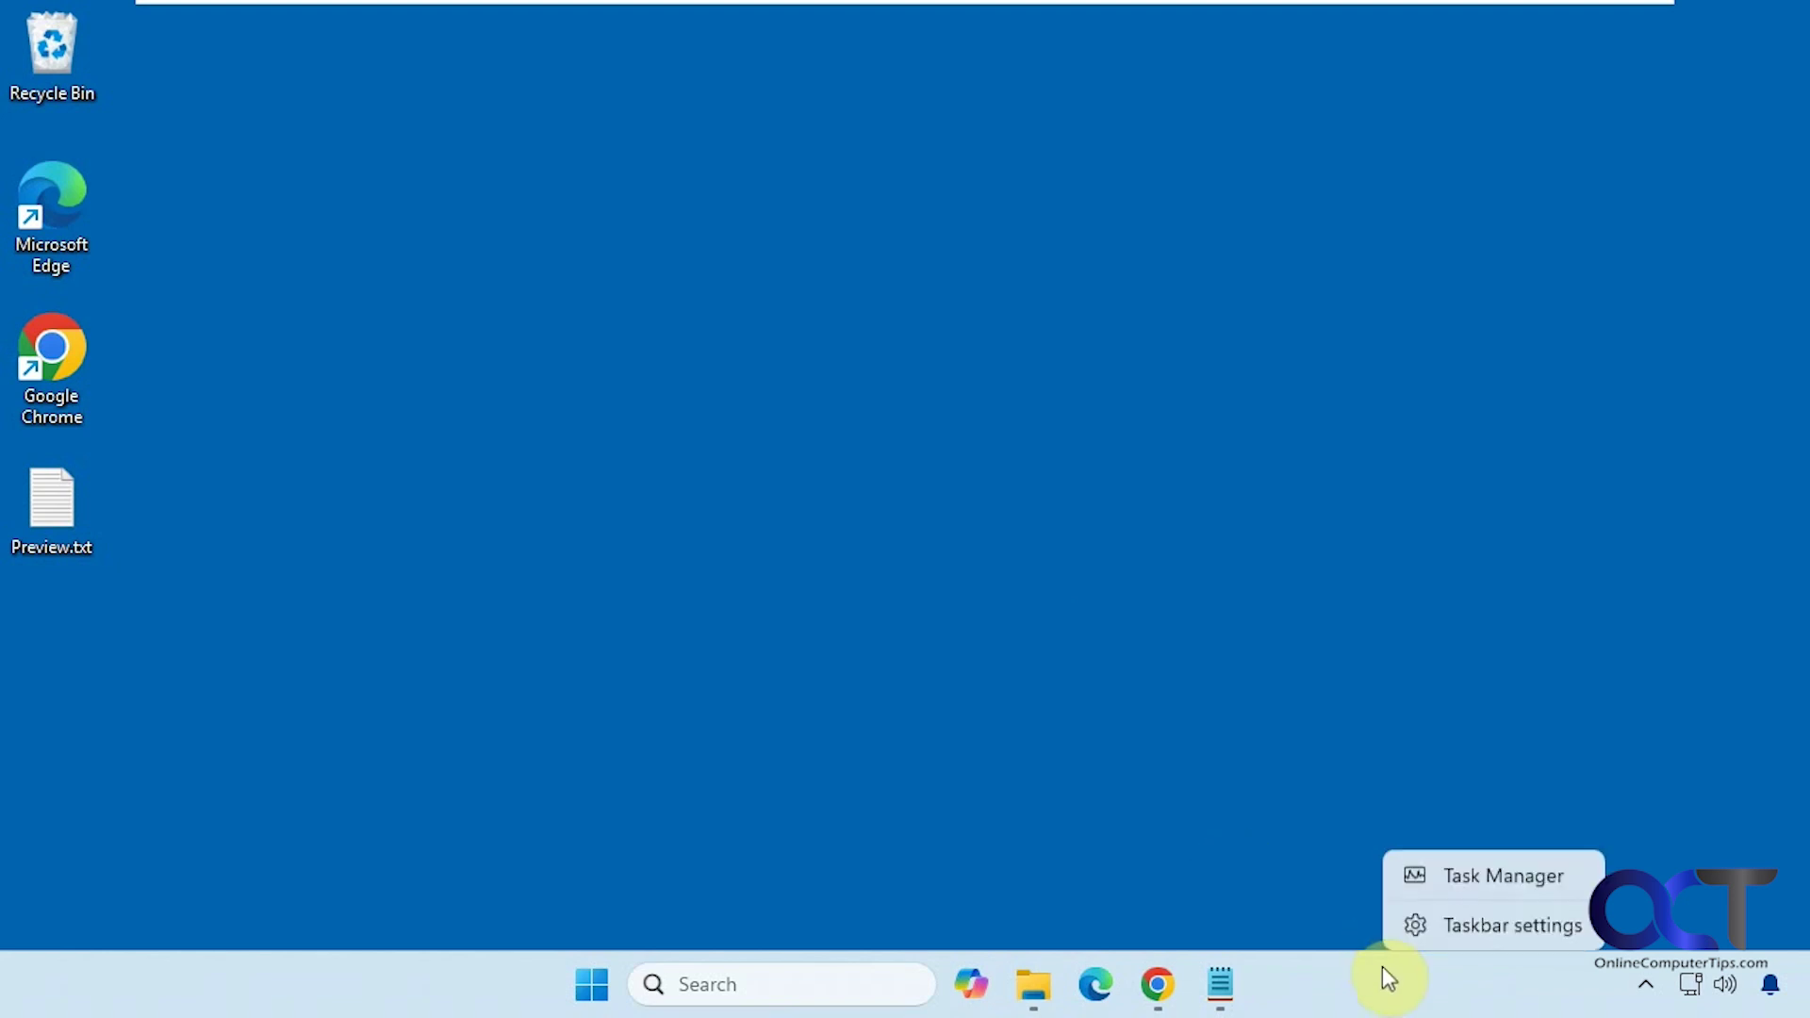
pyautogui.click(1428, 924)
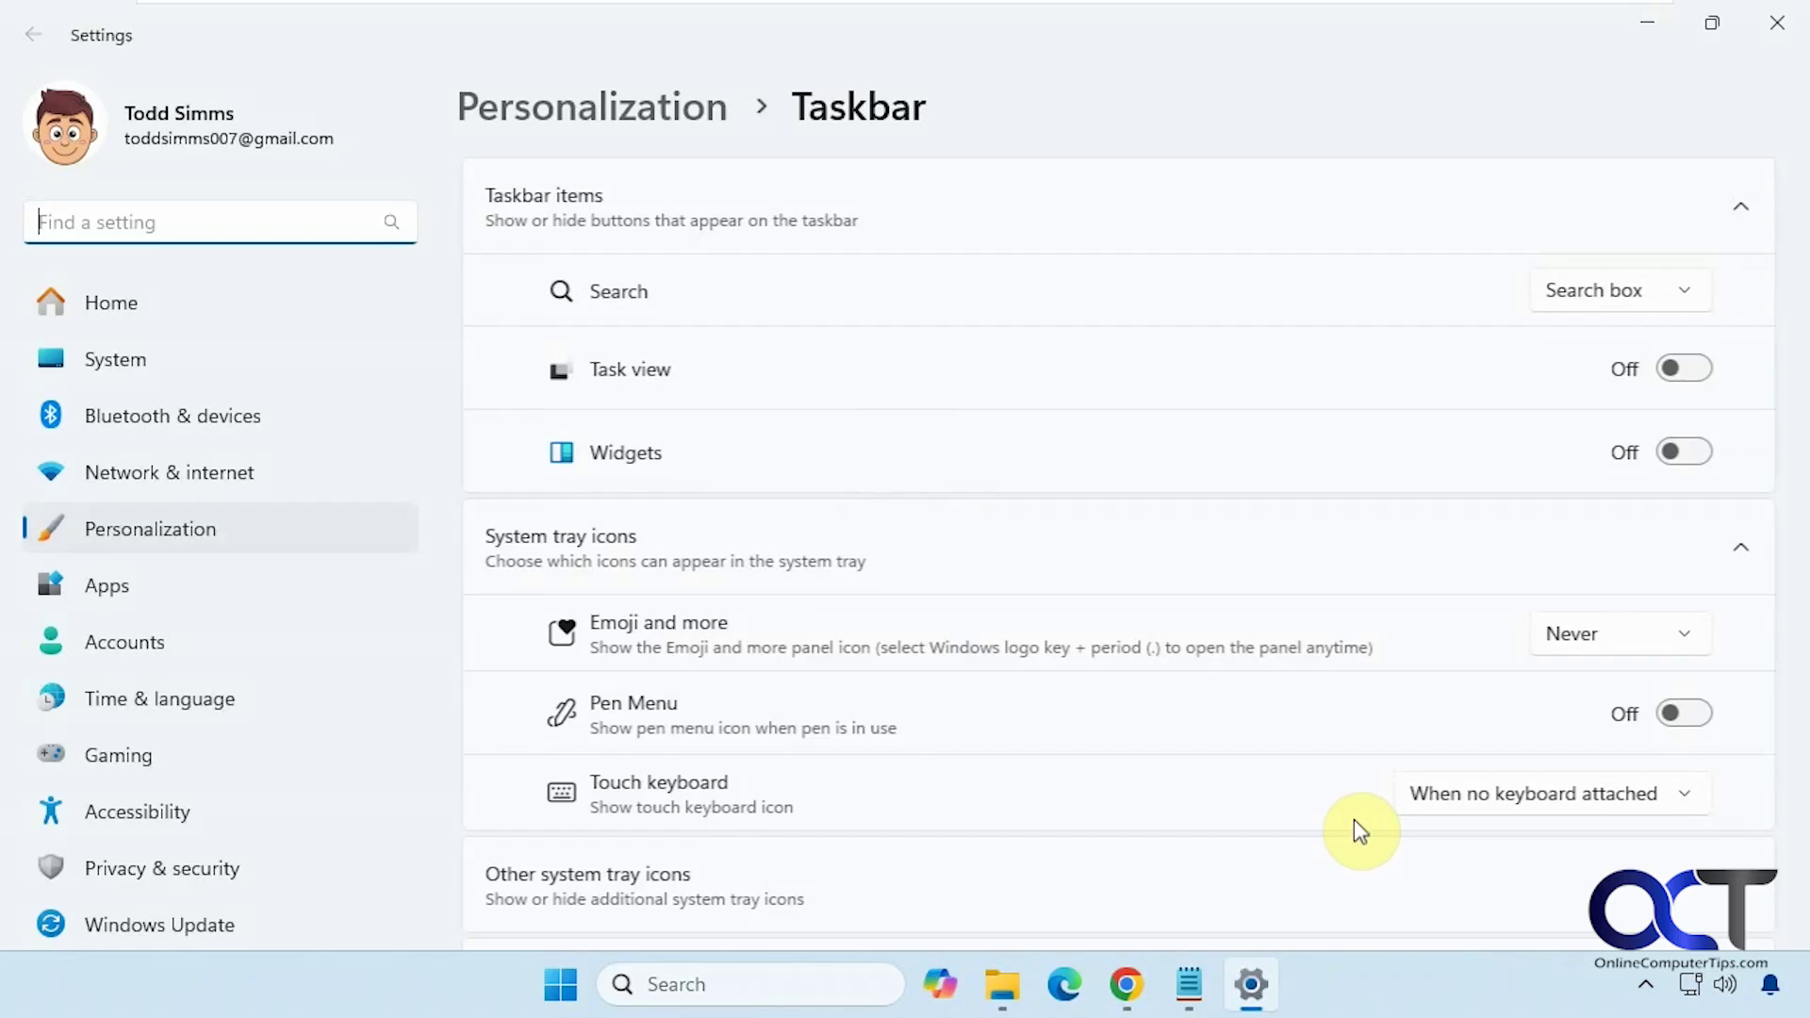
pyautogui.scroll(-3, 1376, 822)
pyautogui.scroll(-1, 1372, 824)
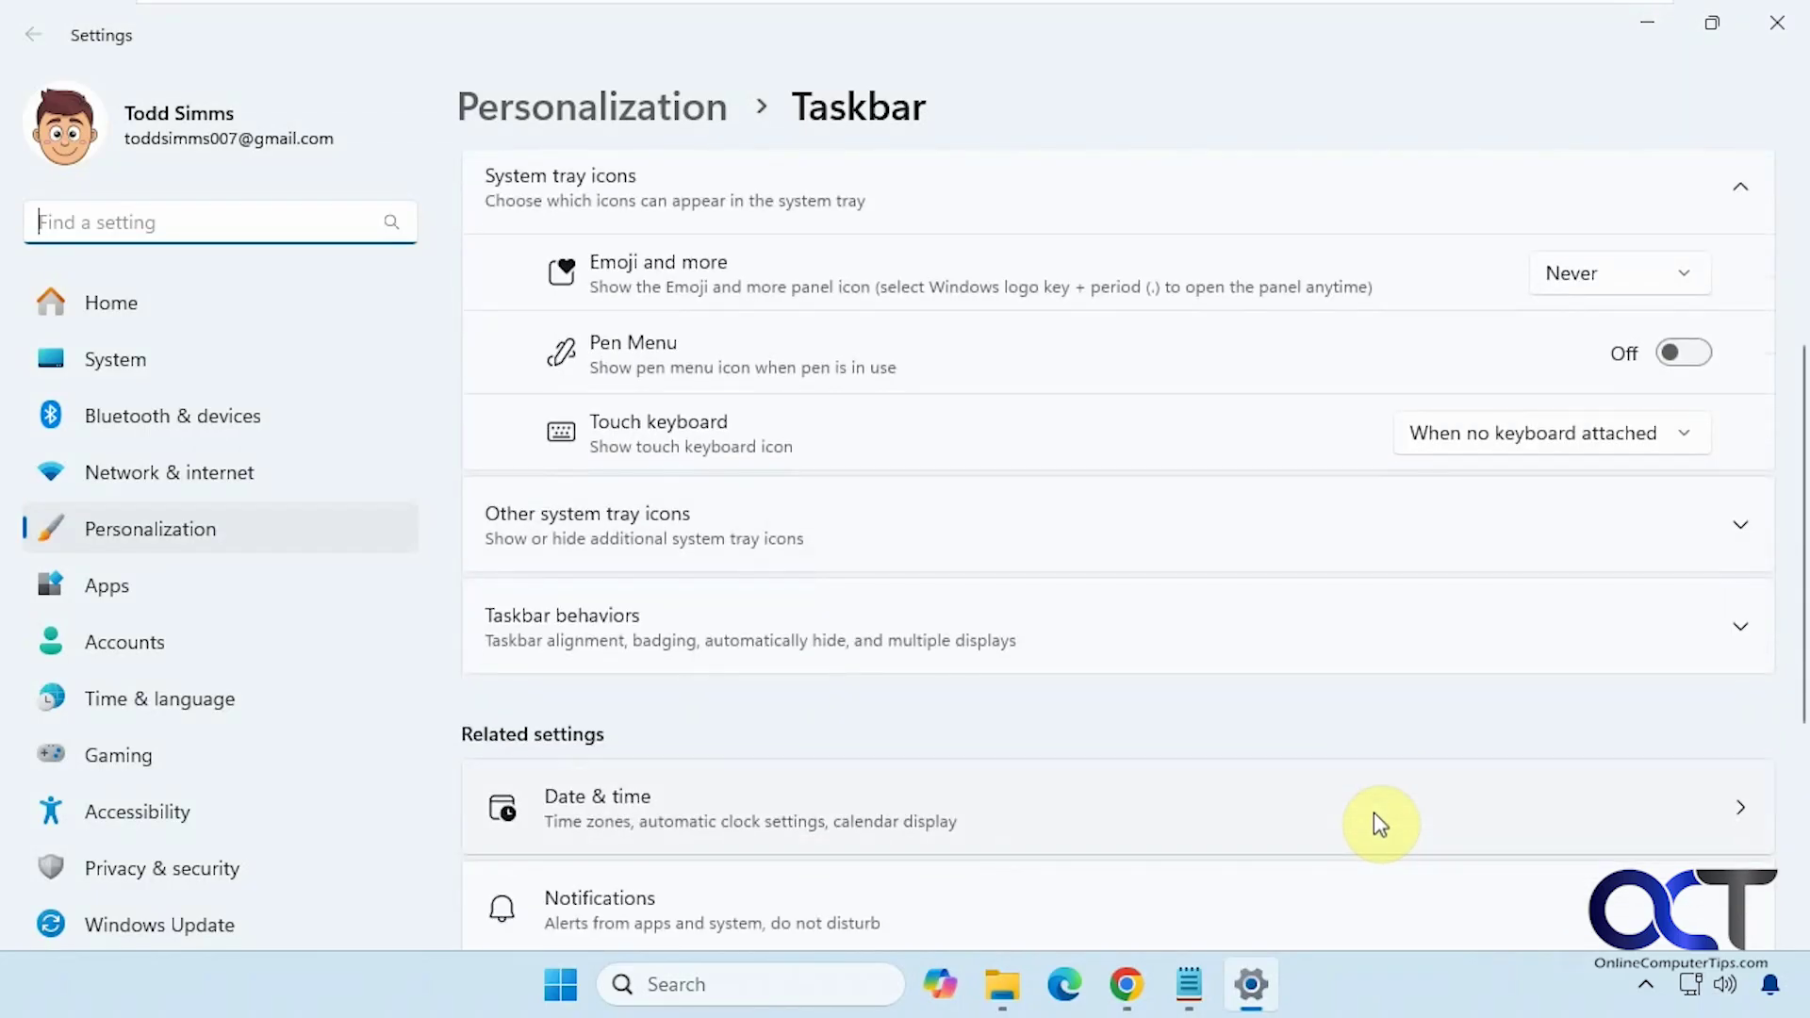
pyautogui.click(1298, 641)
pyautogui.scroll(-7, 1306, 664)
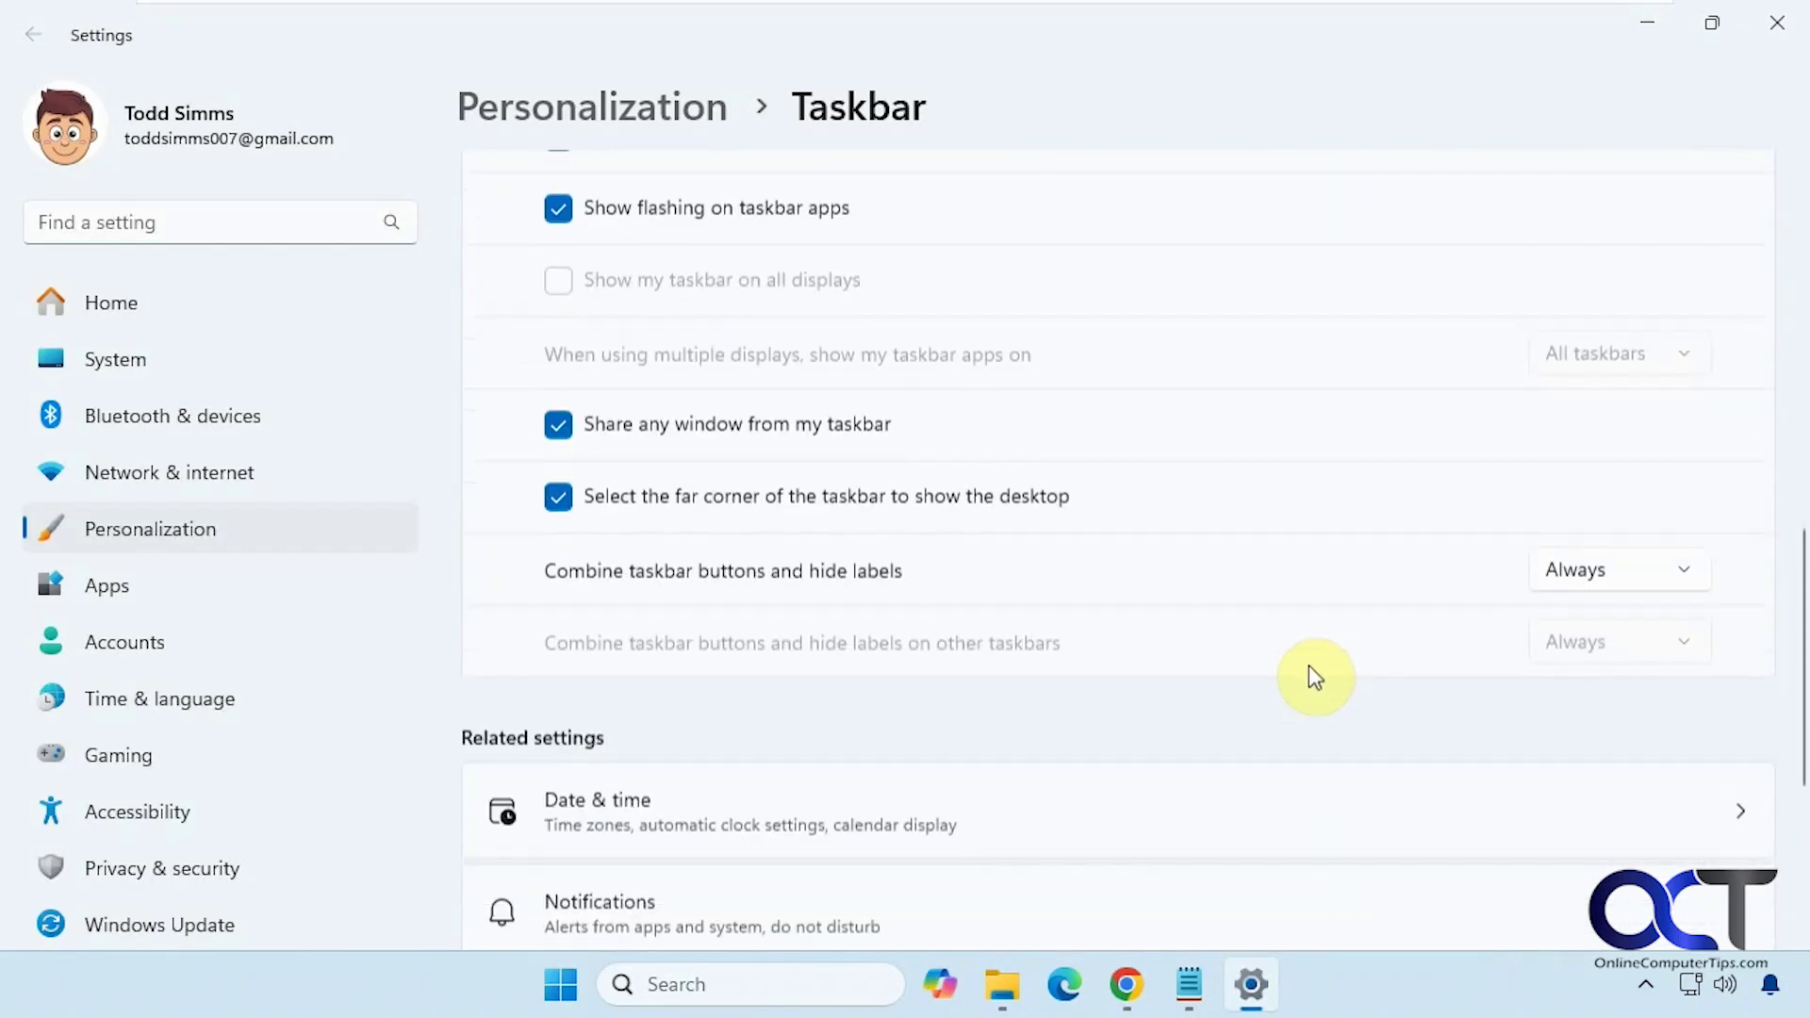
pyautogui.click(1610, 577)
pyautogui.click(1587, 669)
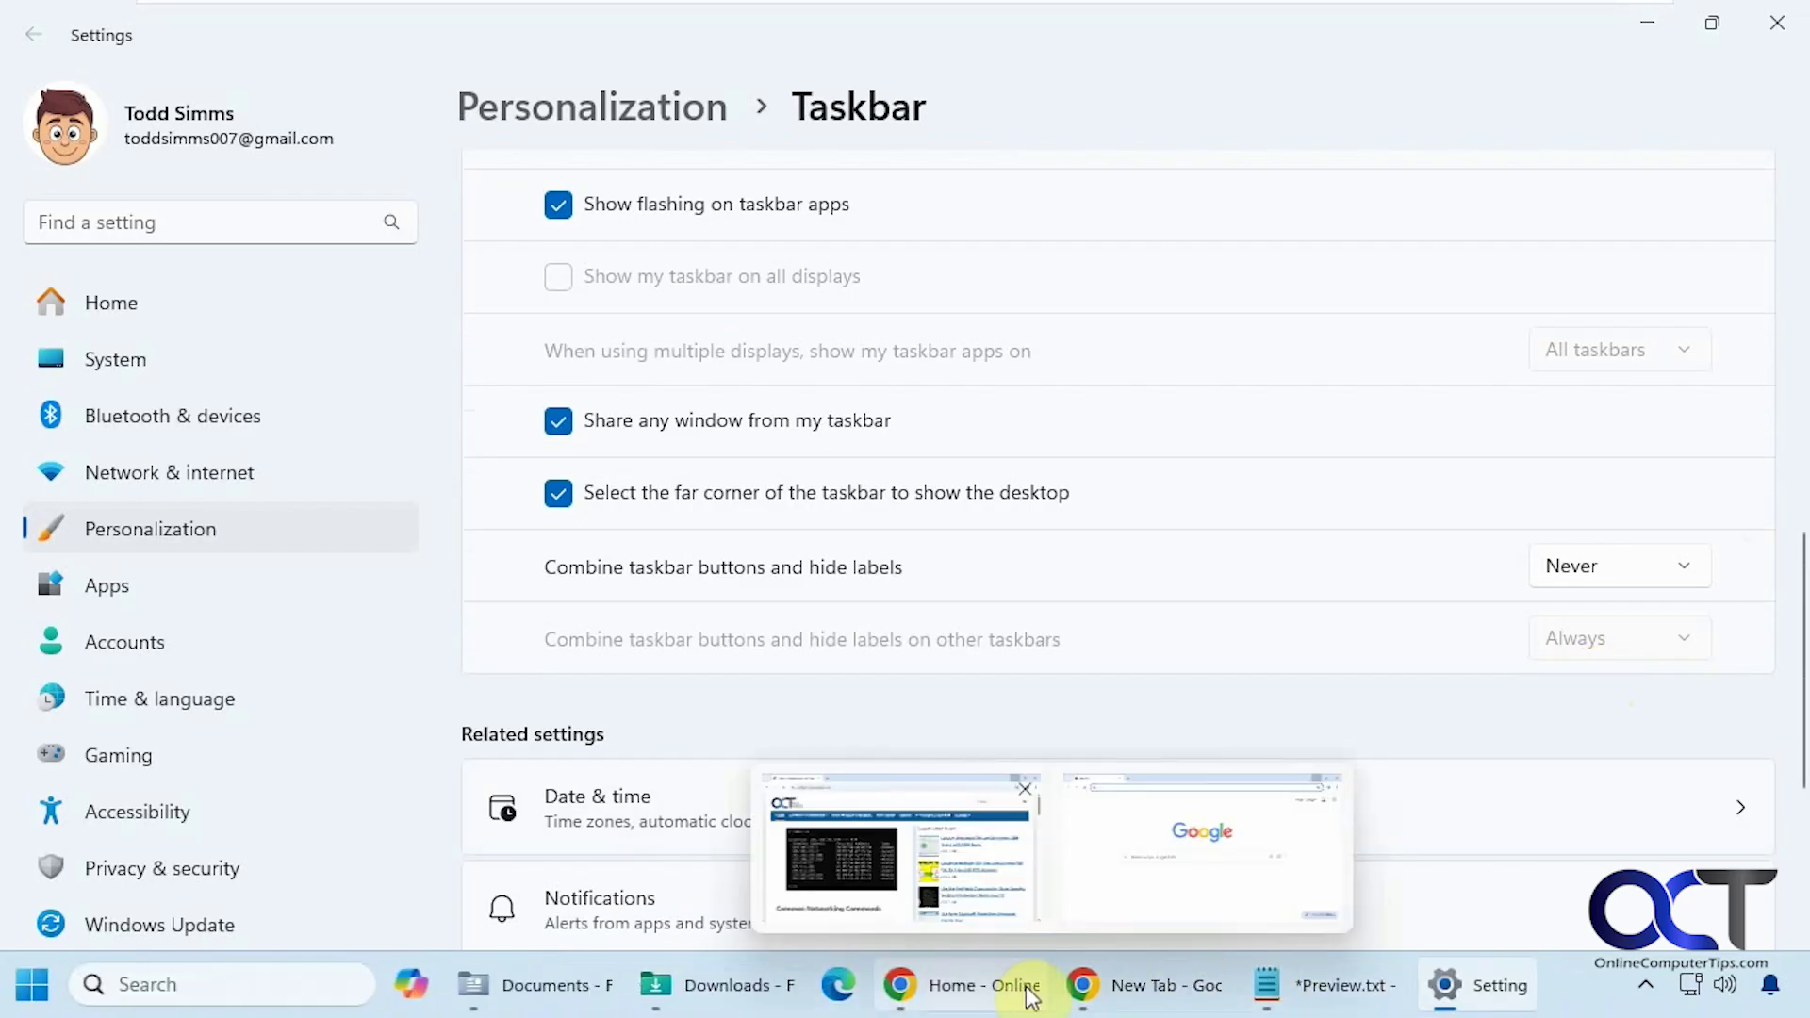
# Step: Set Combine taskbar buttons back to Always
pyautogui.moveTo(1300, 1005)
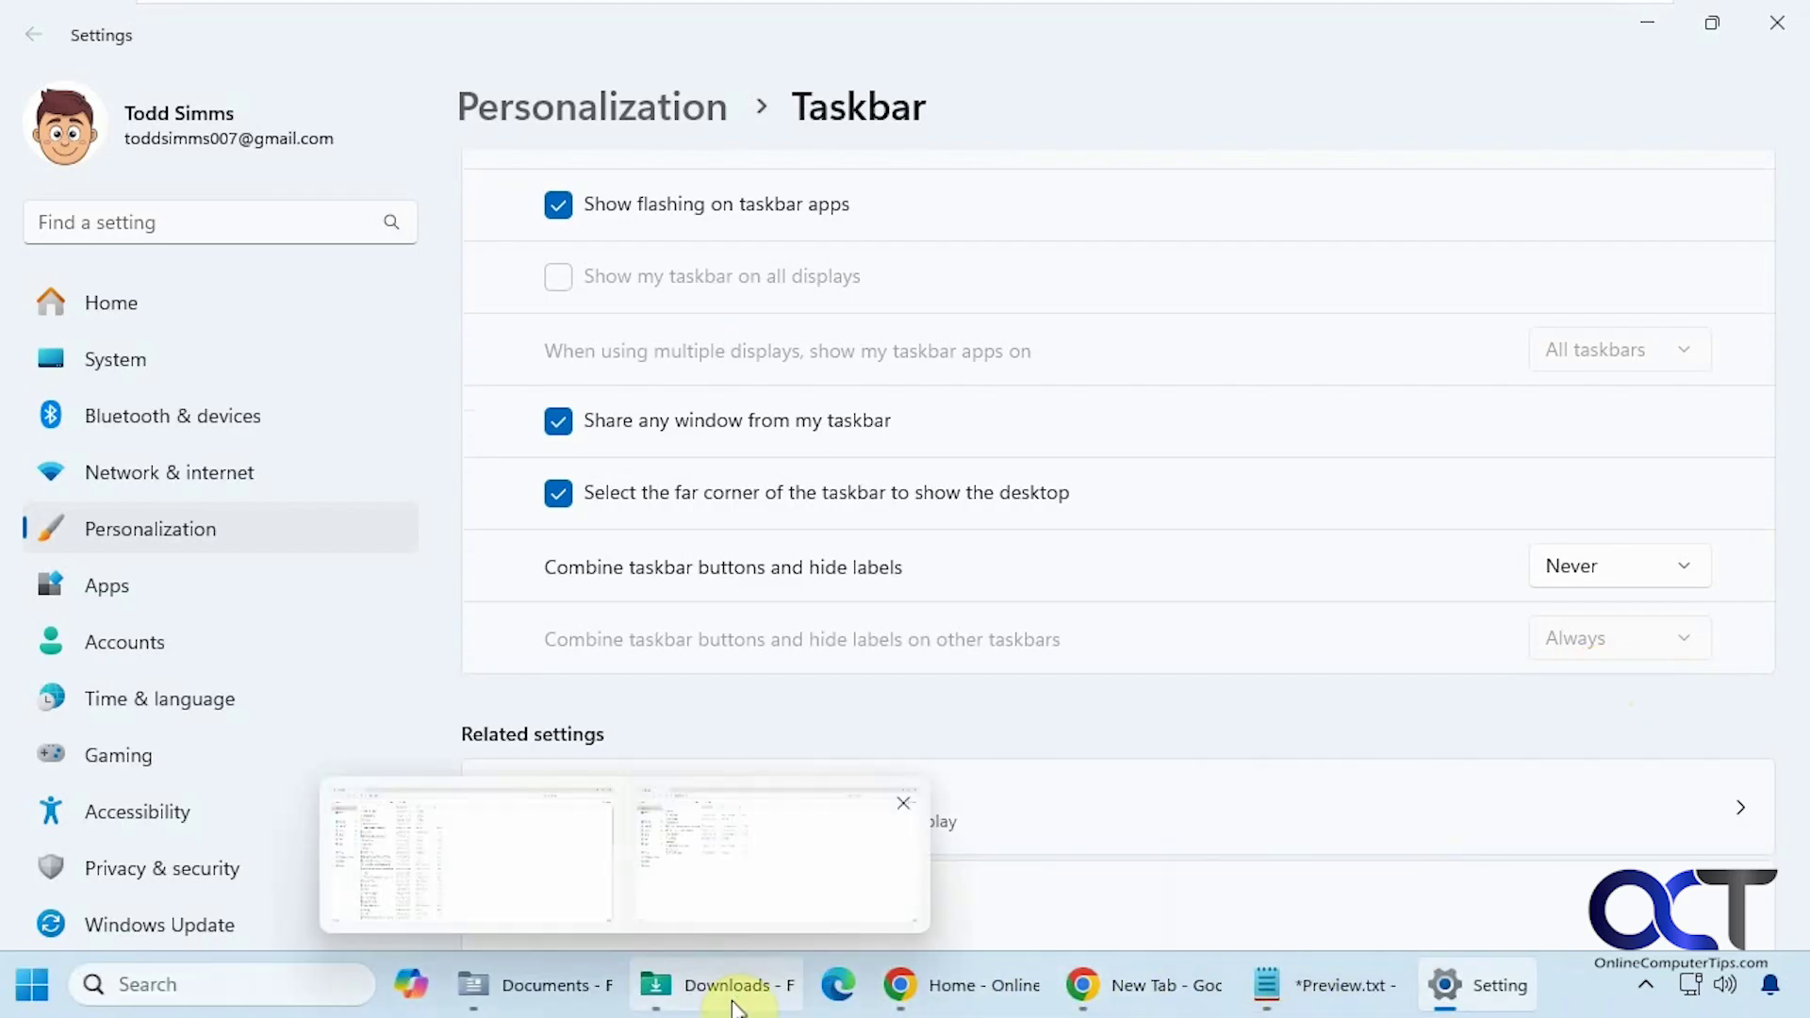
pyautogui.click(1584, 577)
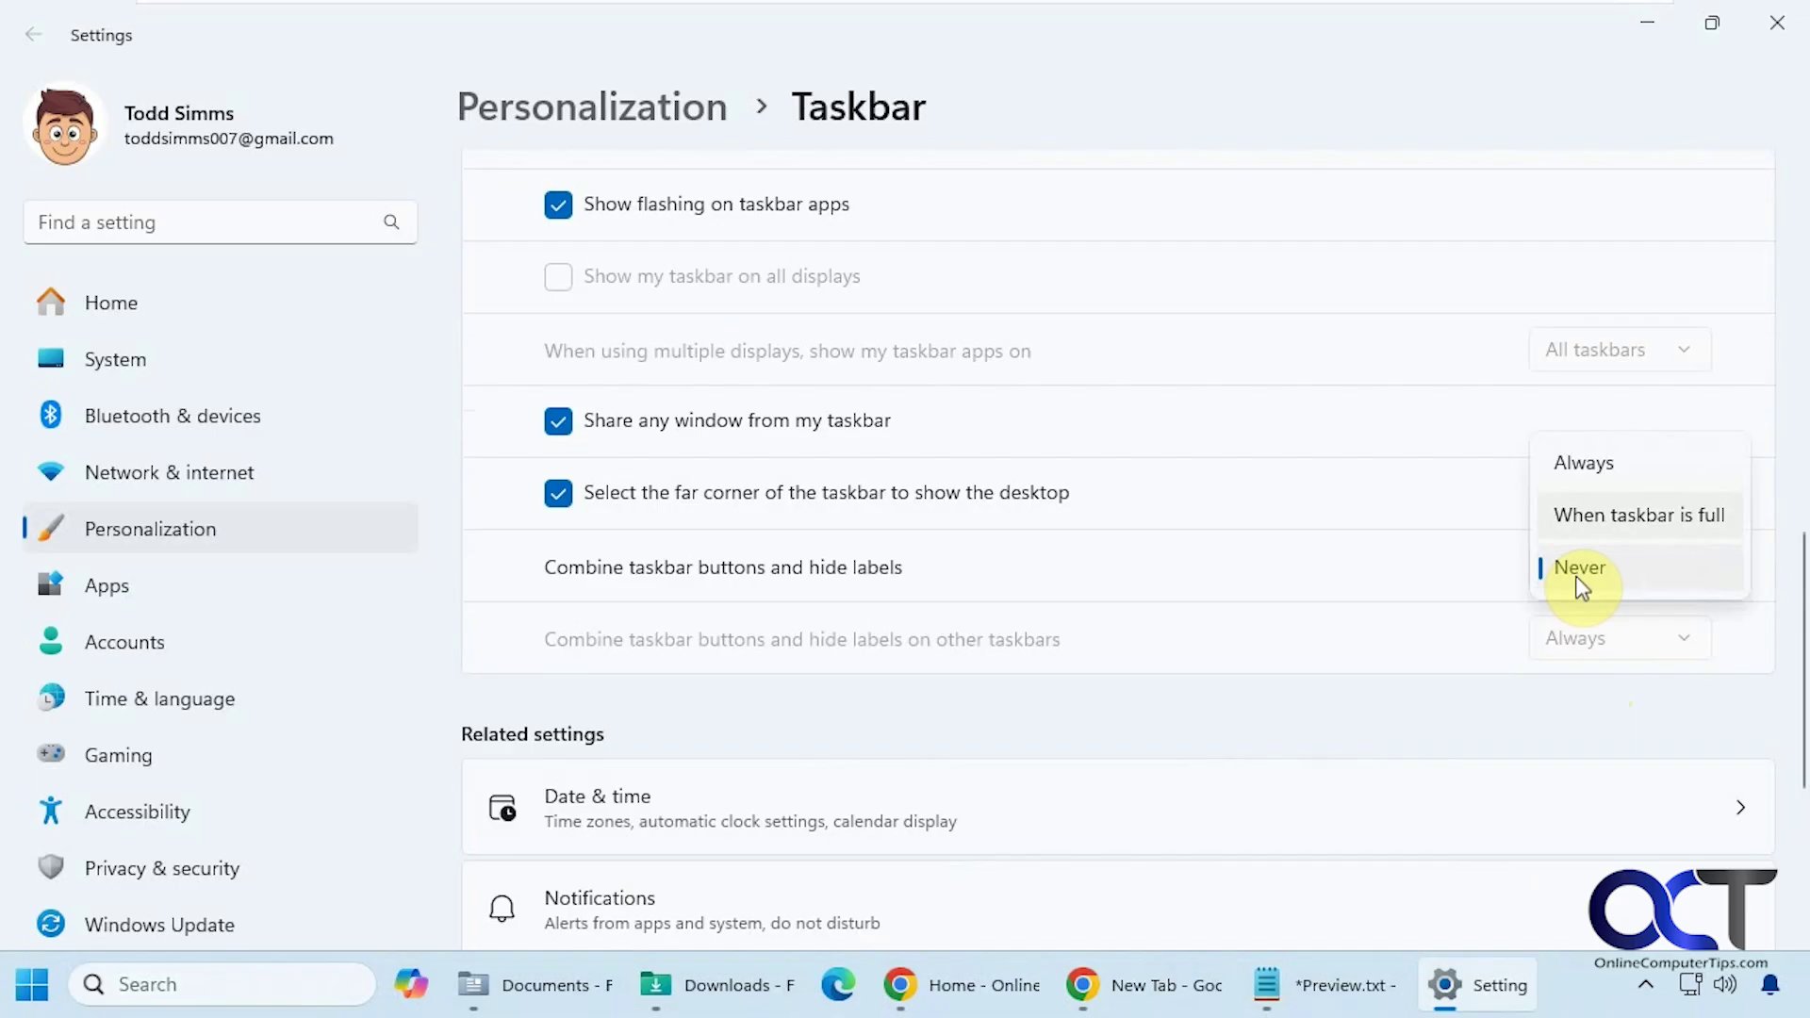
pyautogui.click(1596, 466)
# Step: Close Settings, restore Preview.txt, and launch Registry Editor by searching 'regedit'
pyautogui.click(1777, 23)
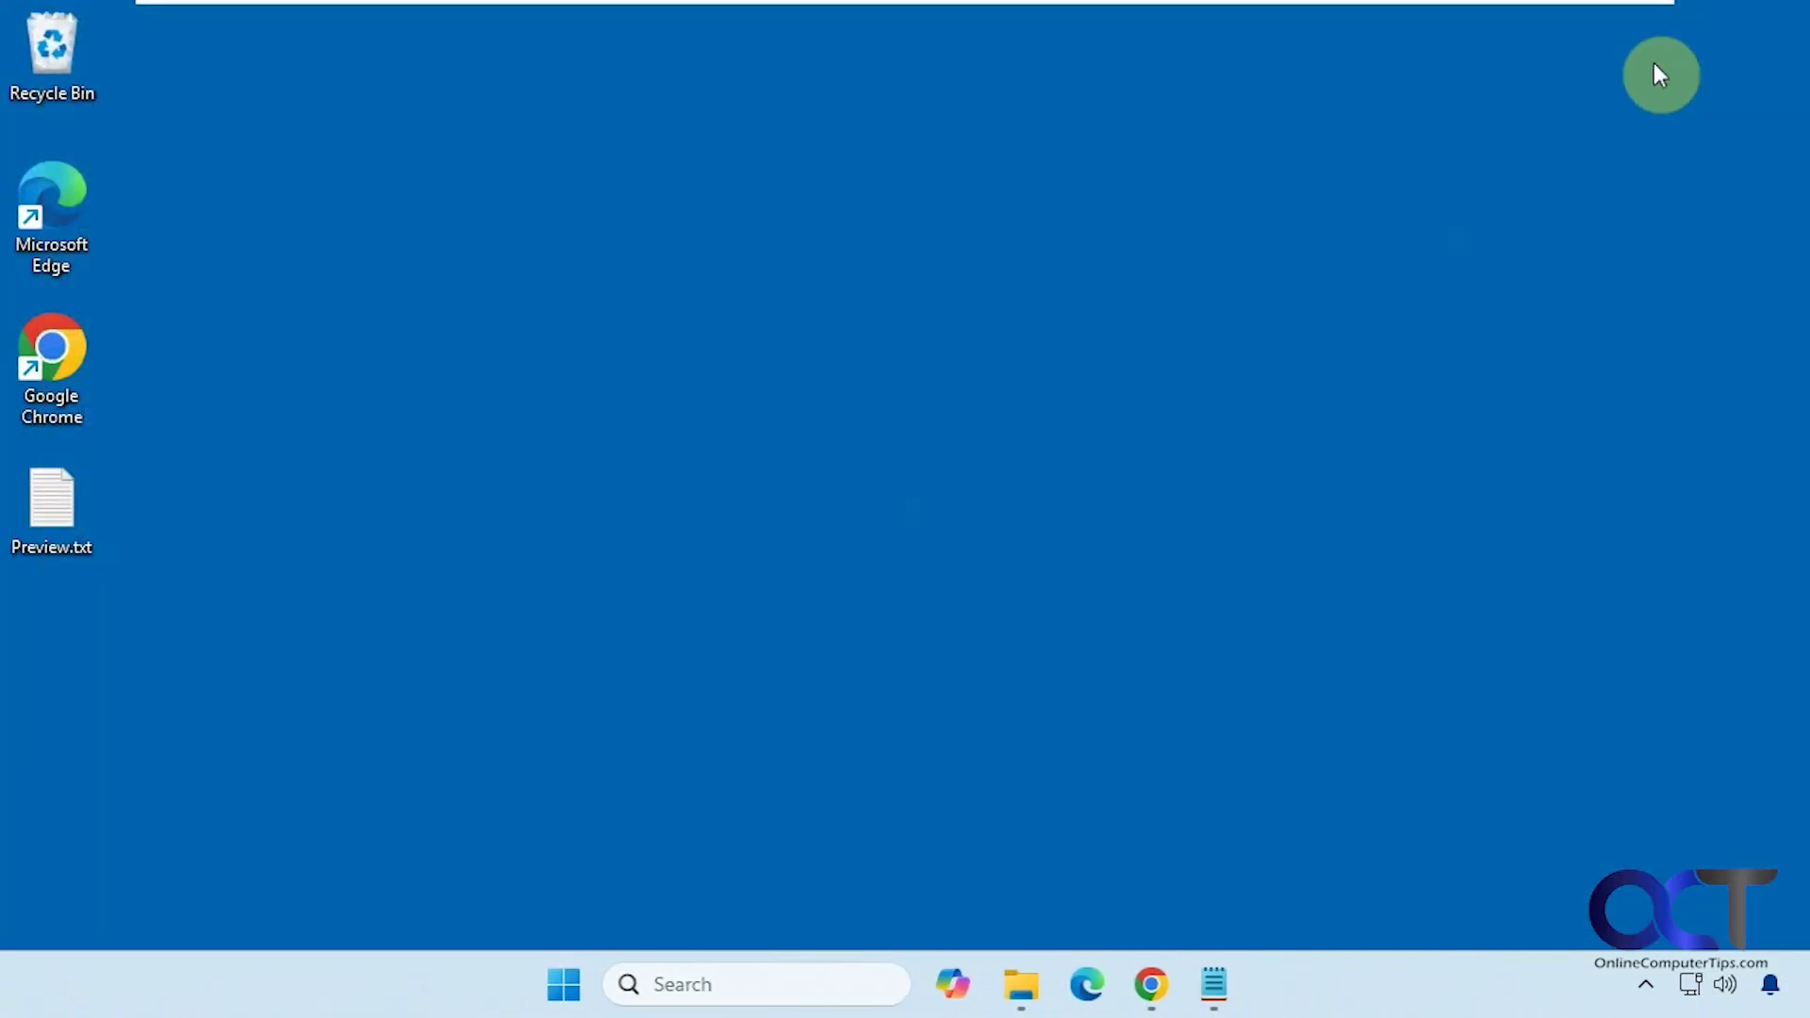
pyautogui.click(1224, 988)
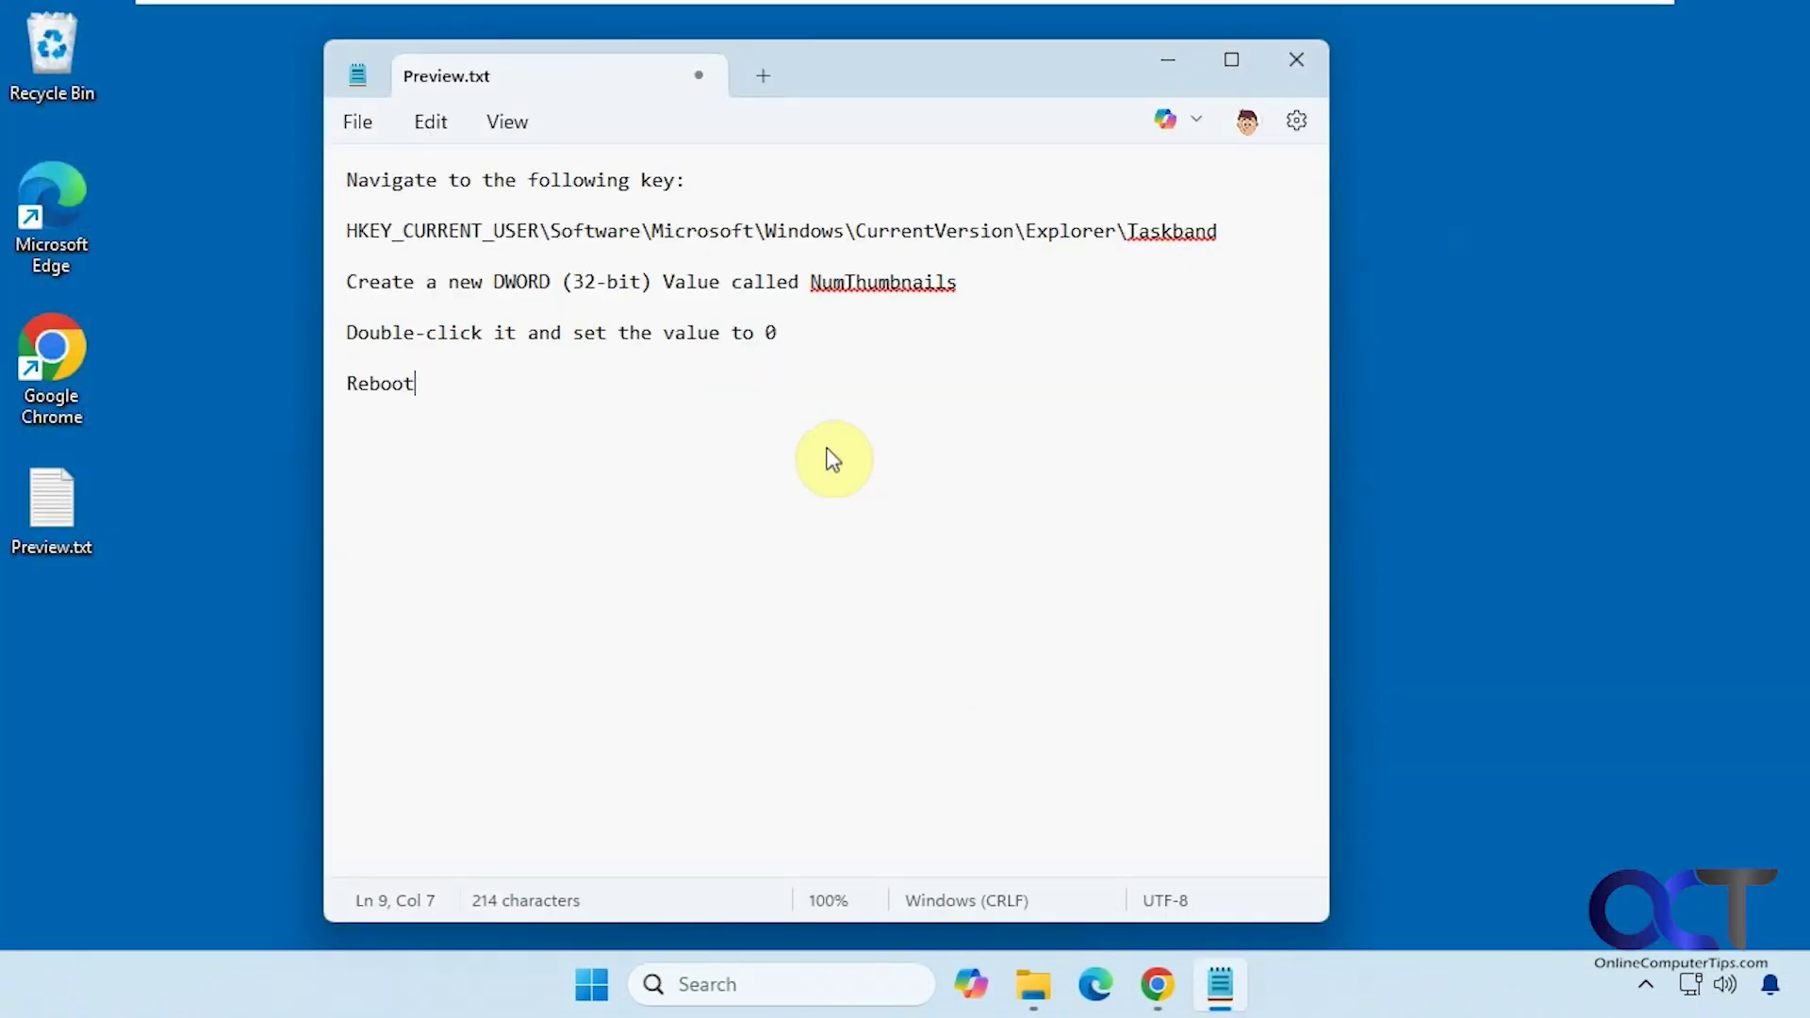
pyautogui.click(740, 983)
pyautogui.write('red')
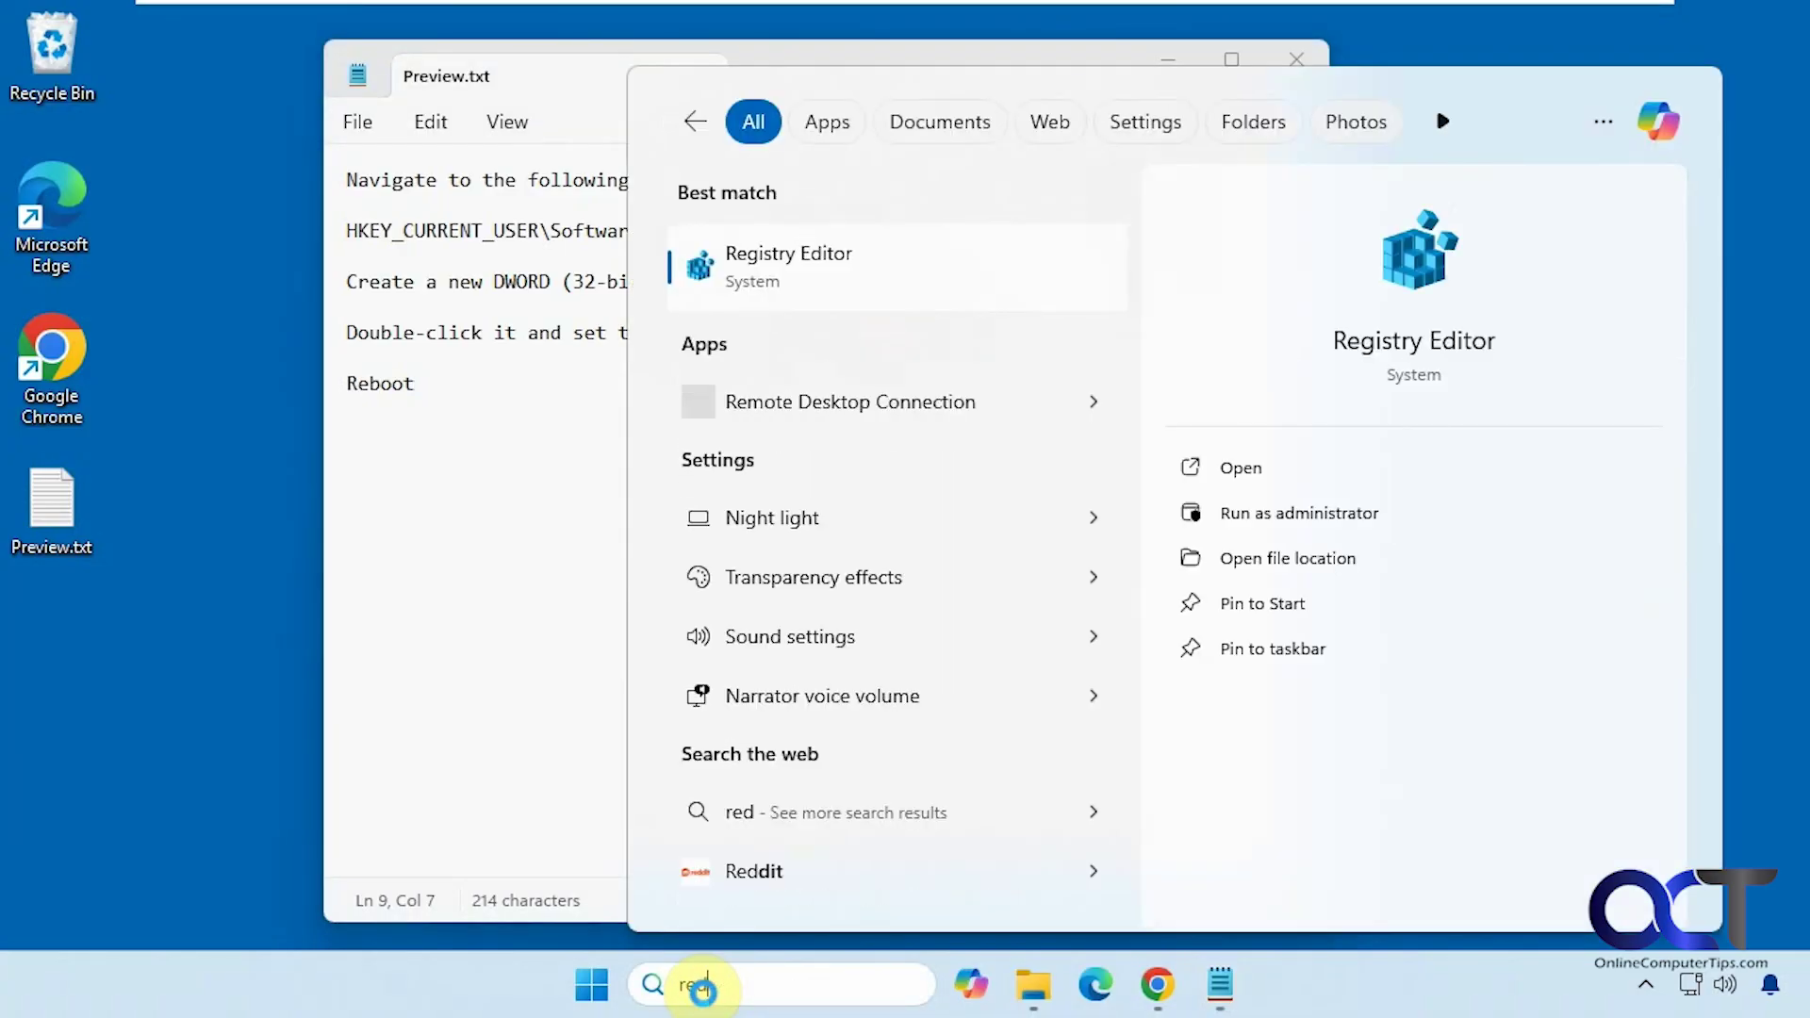
pyautogui.press('BackSpace')
pyautogui.write('ged')
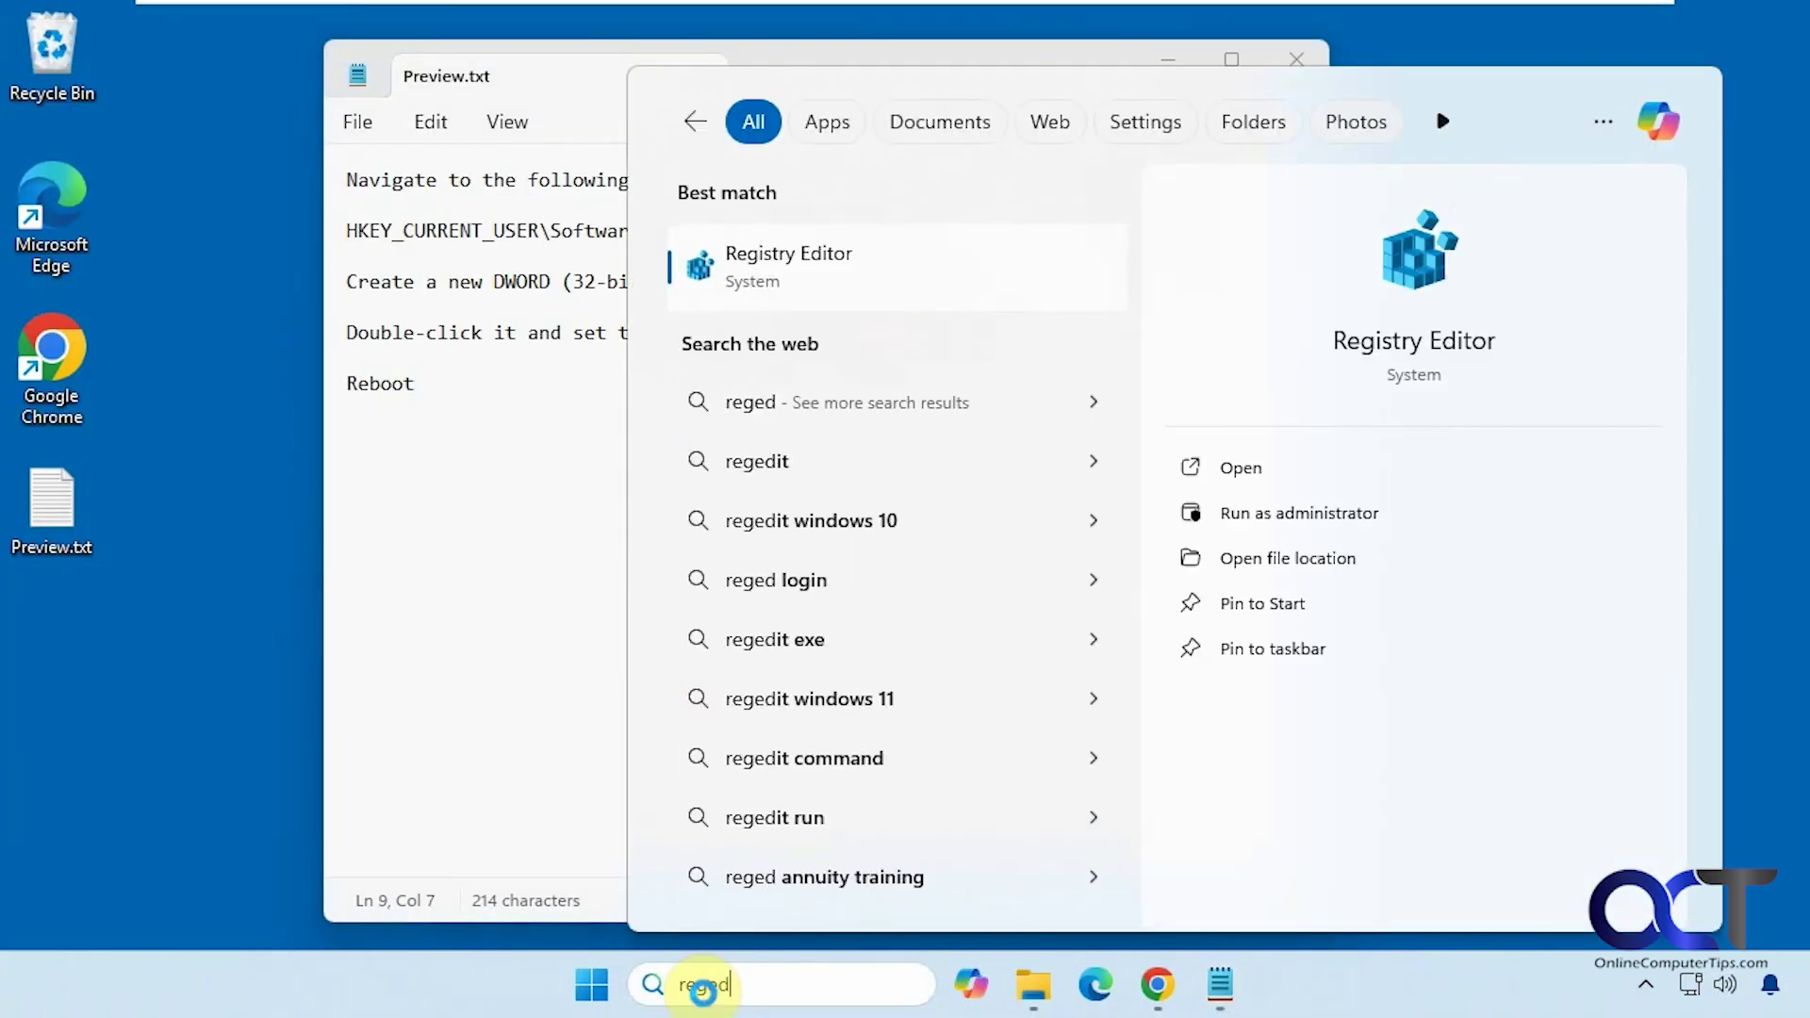
pyautogui.click(797, 269)
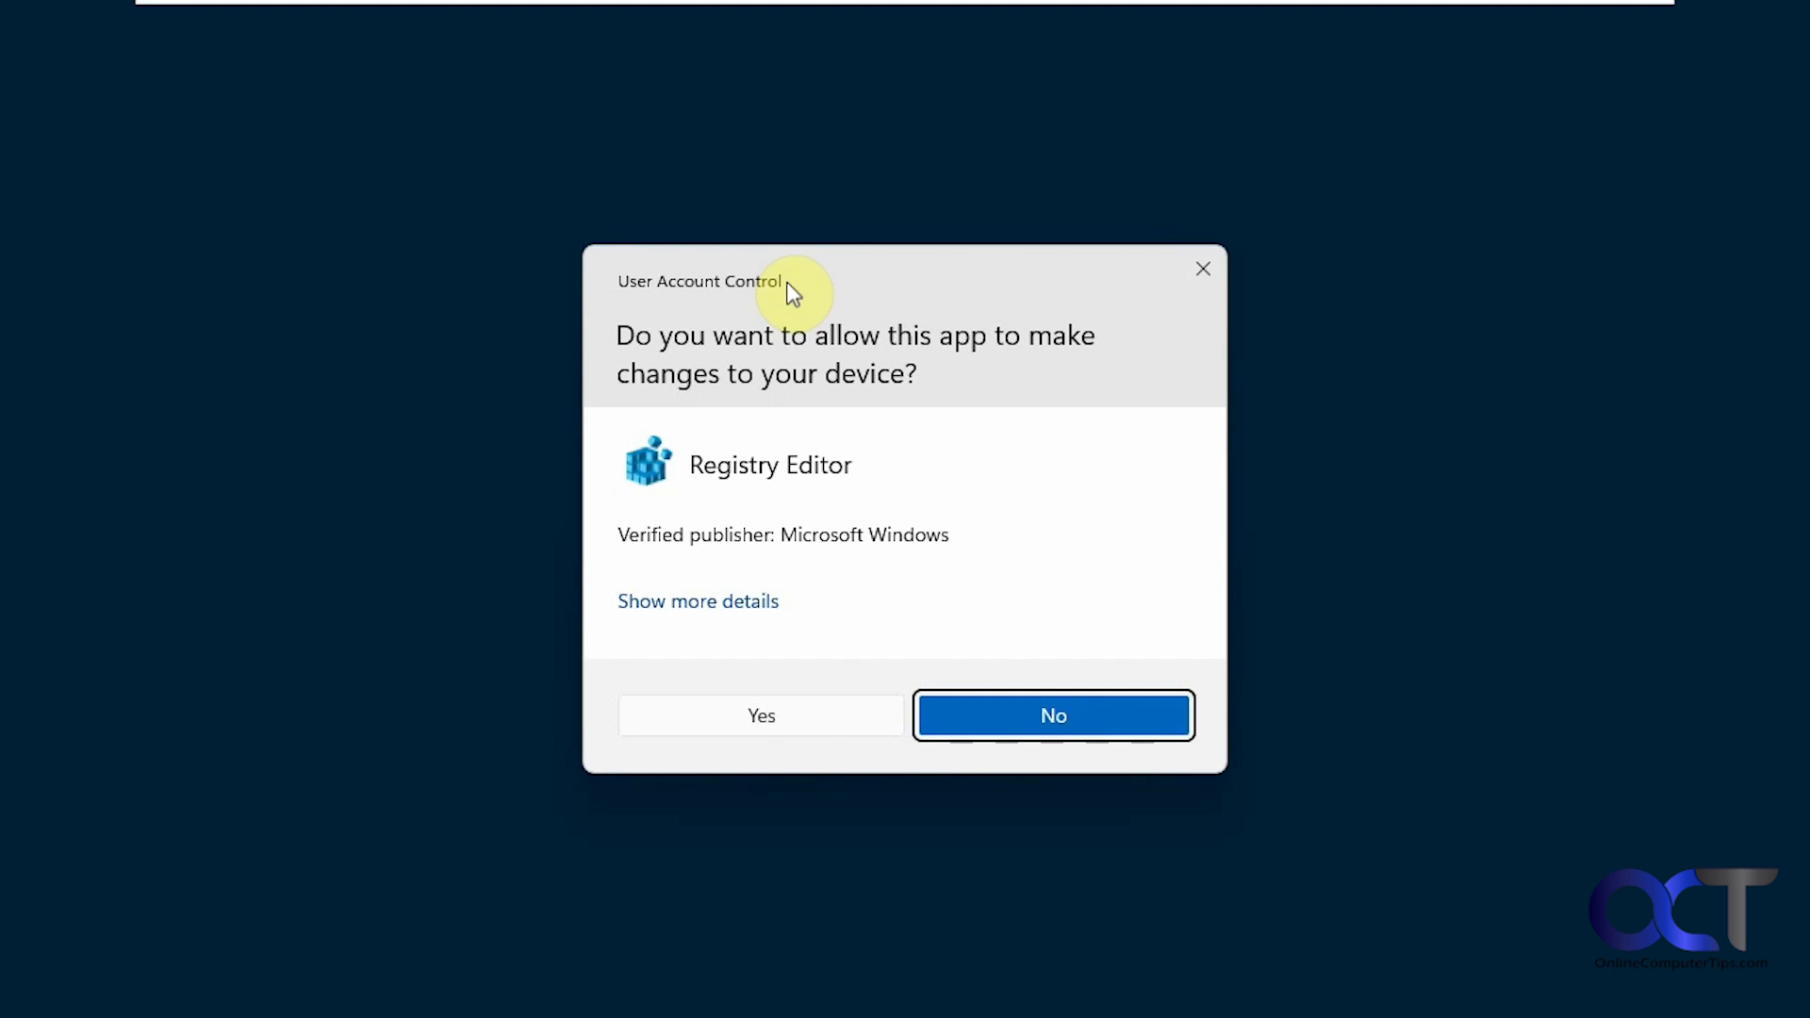
# Step: Allow the UAC prompt and jump to the Taskband key using the path copied from Preview.txt
pyautogui.click(767, 715)
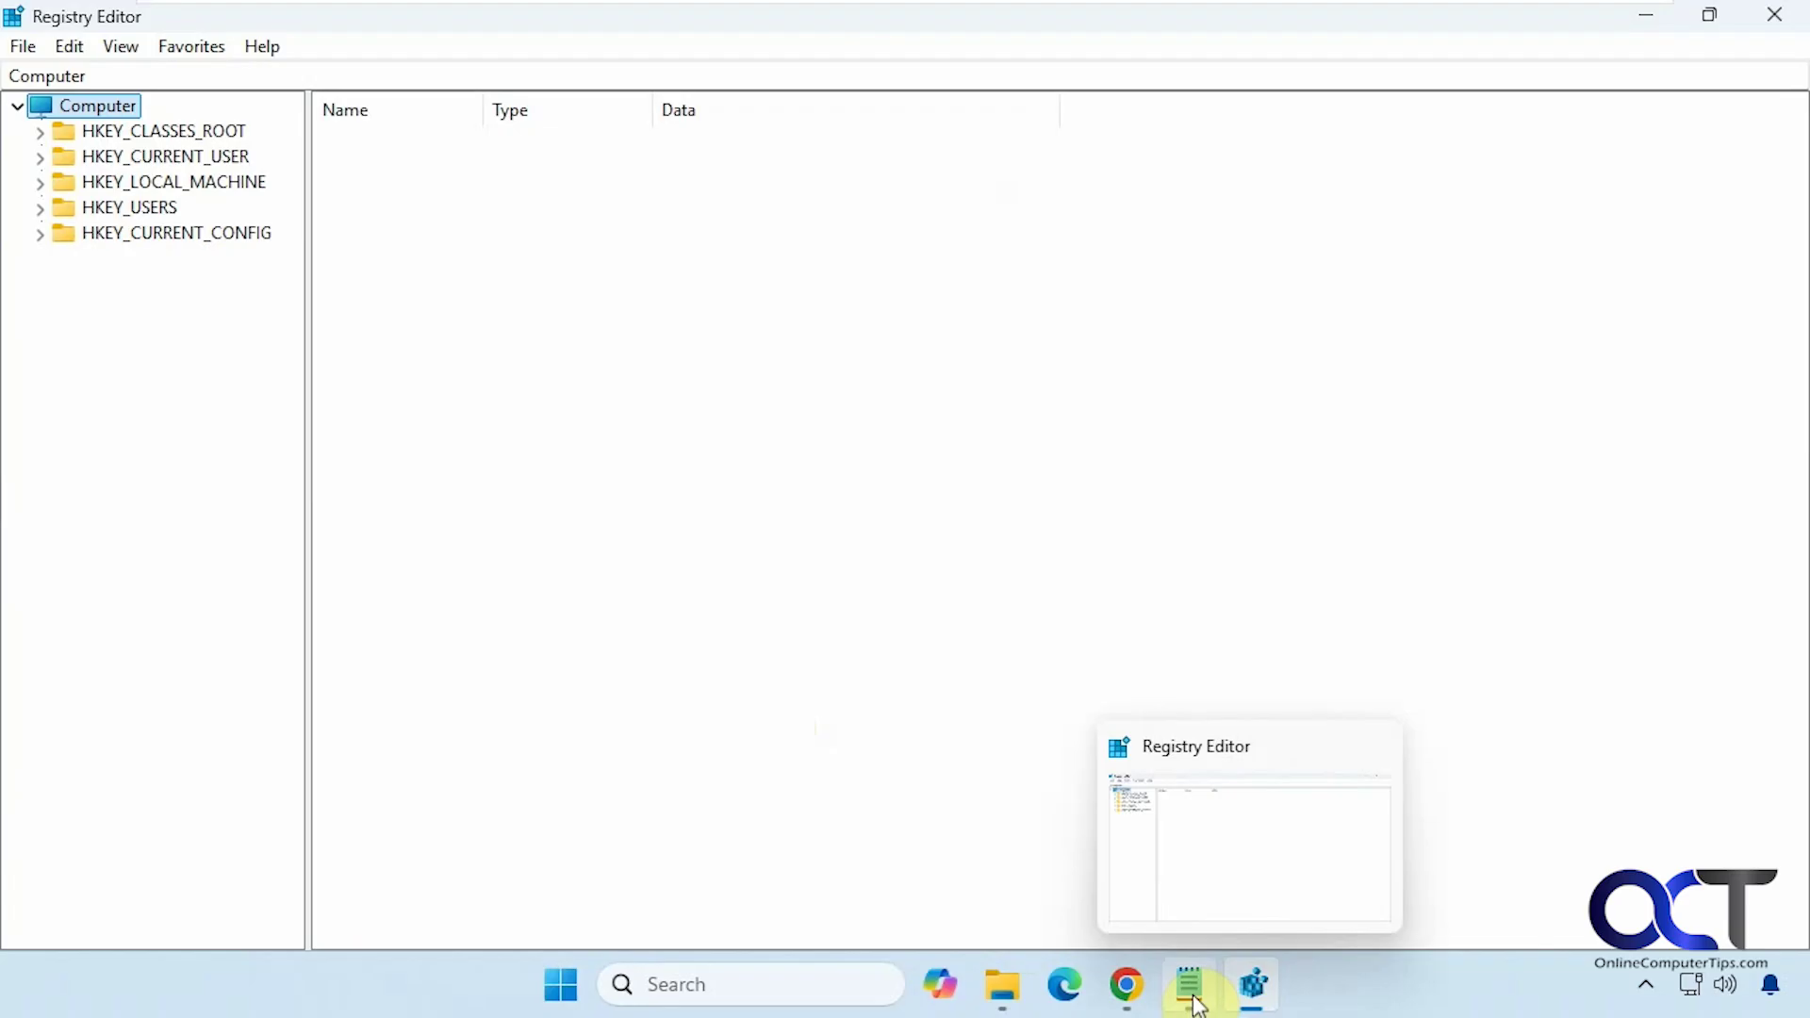
pyautogui.click(1189, 985)
pyautogui.moveTo(1216, 232); pyautogui.dragTo(316, 254)
pyautogui.hotkey('ctrl', 'c')
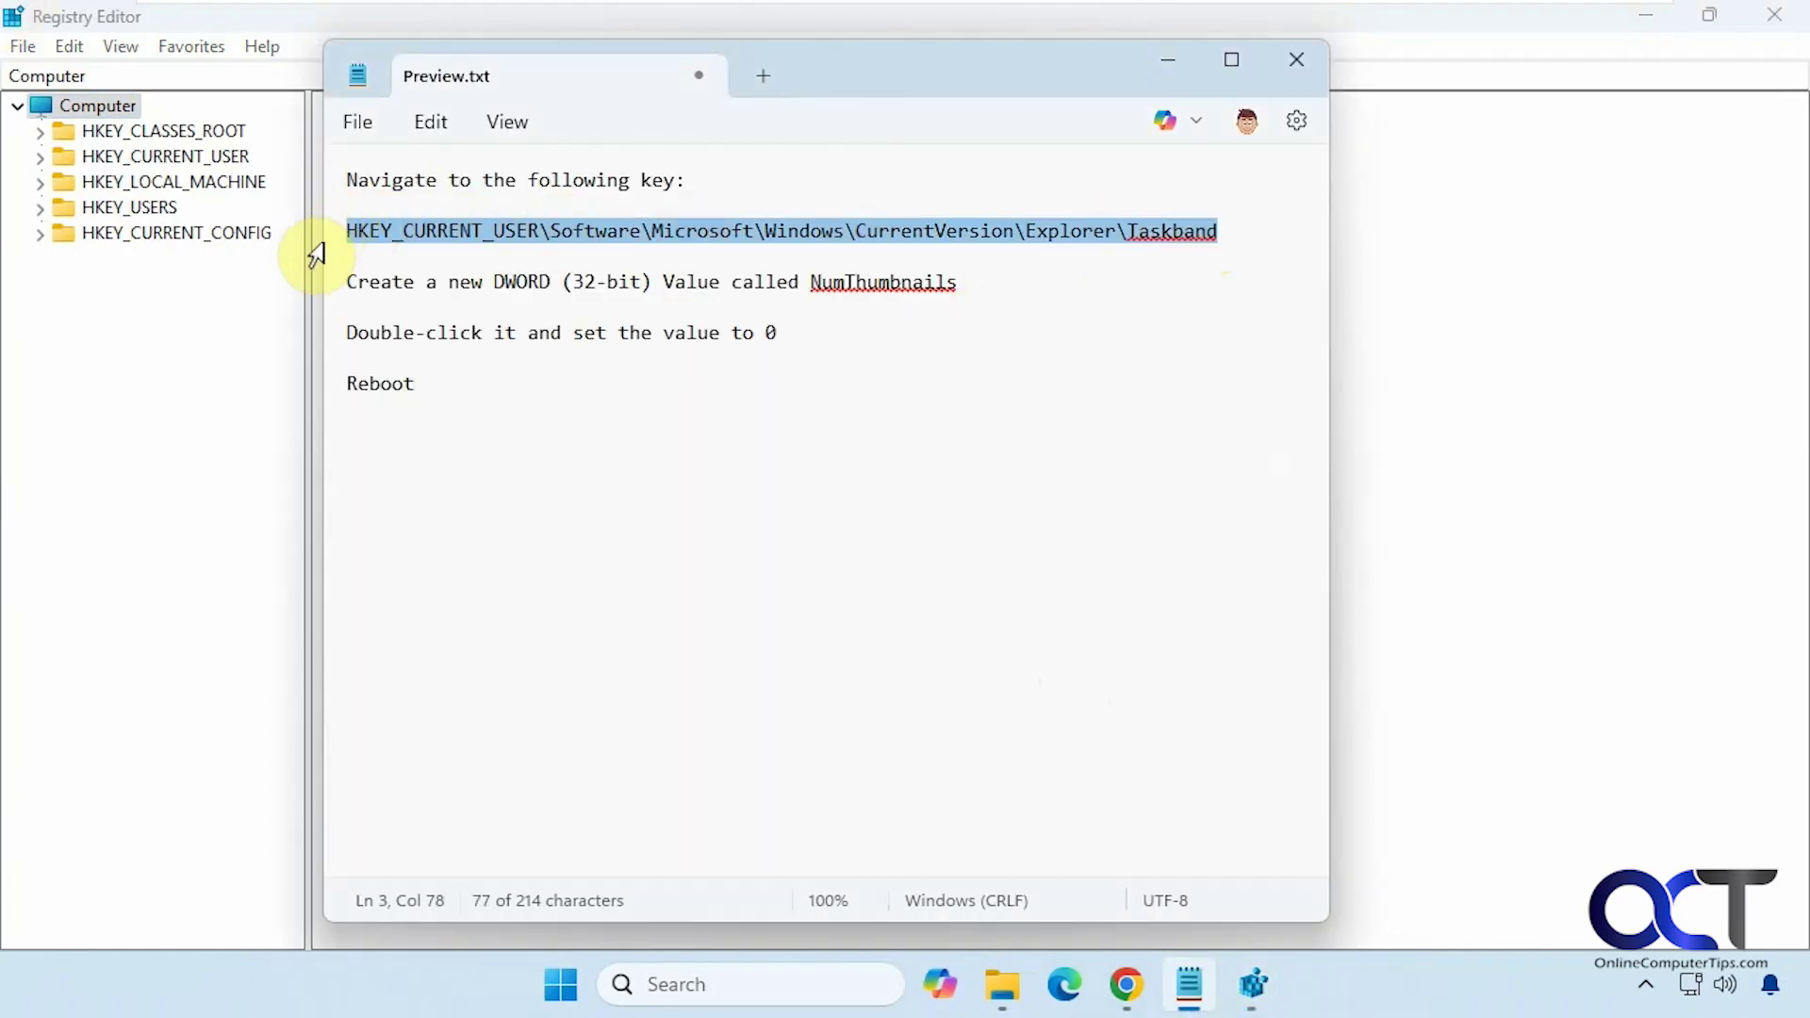
pyautogui.click(1474, 575)
pyautogui.click(308, 68)
pyautogui.hotkey('ctrl', 'v')
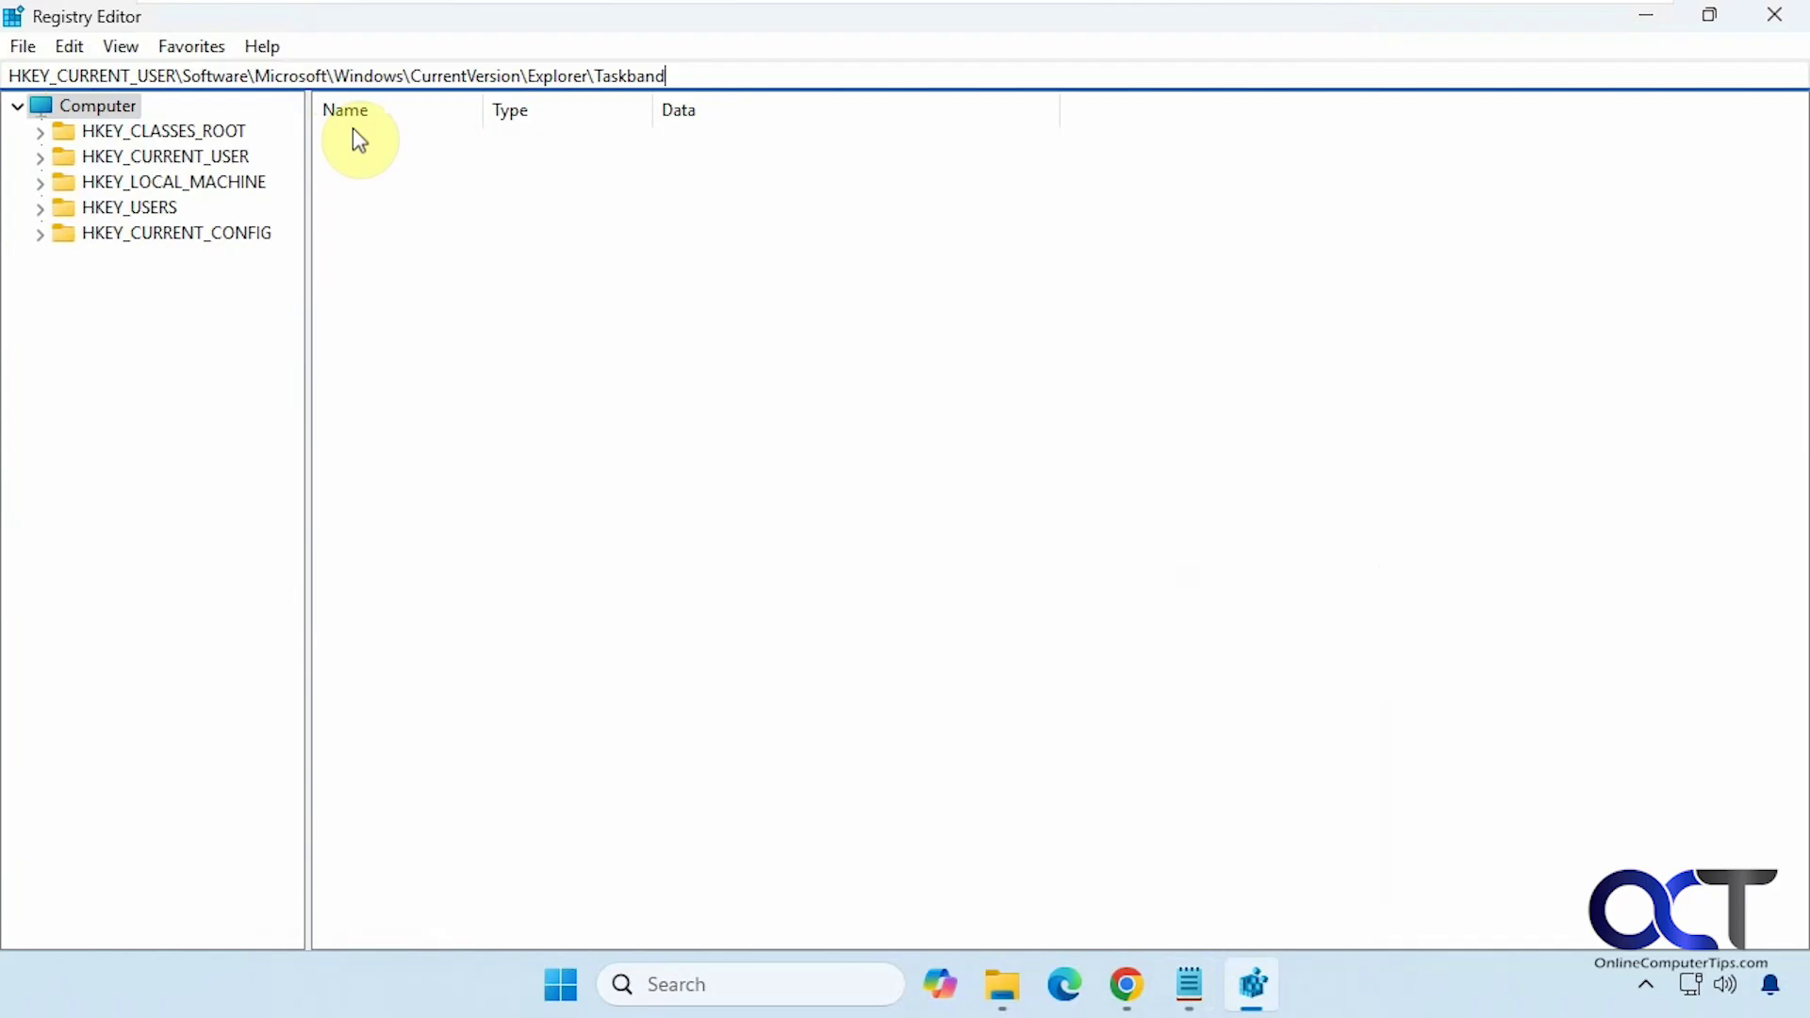
pyautogui.press('Return')
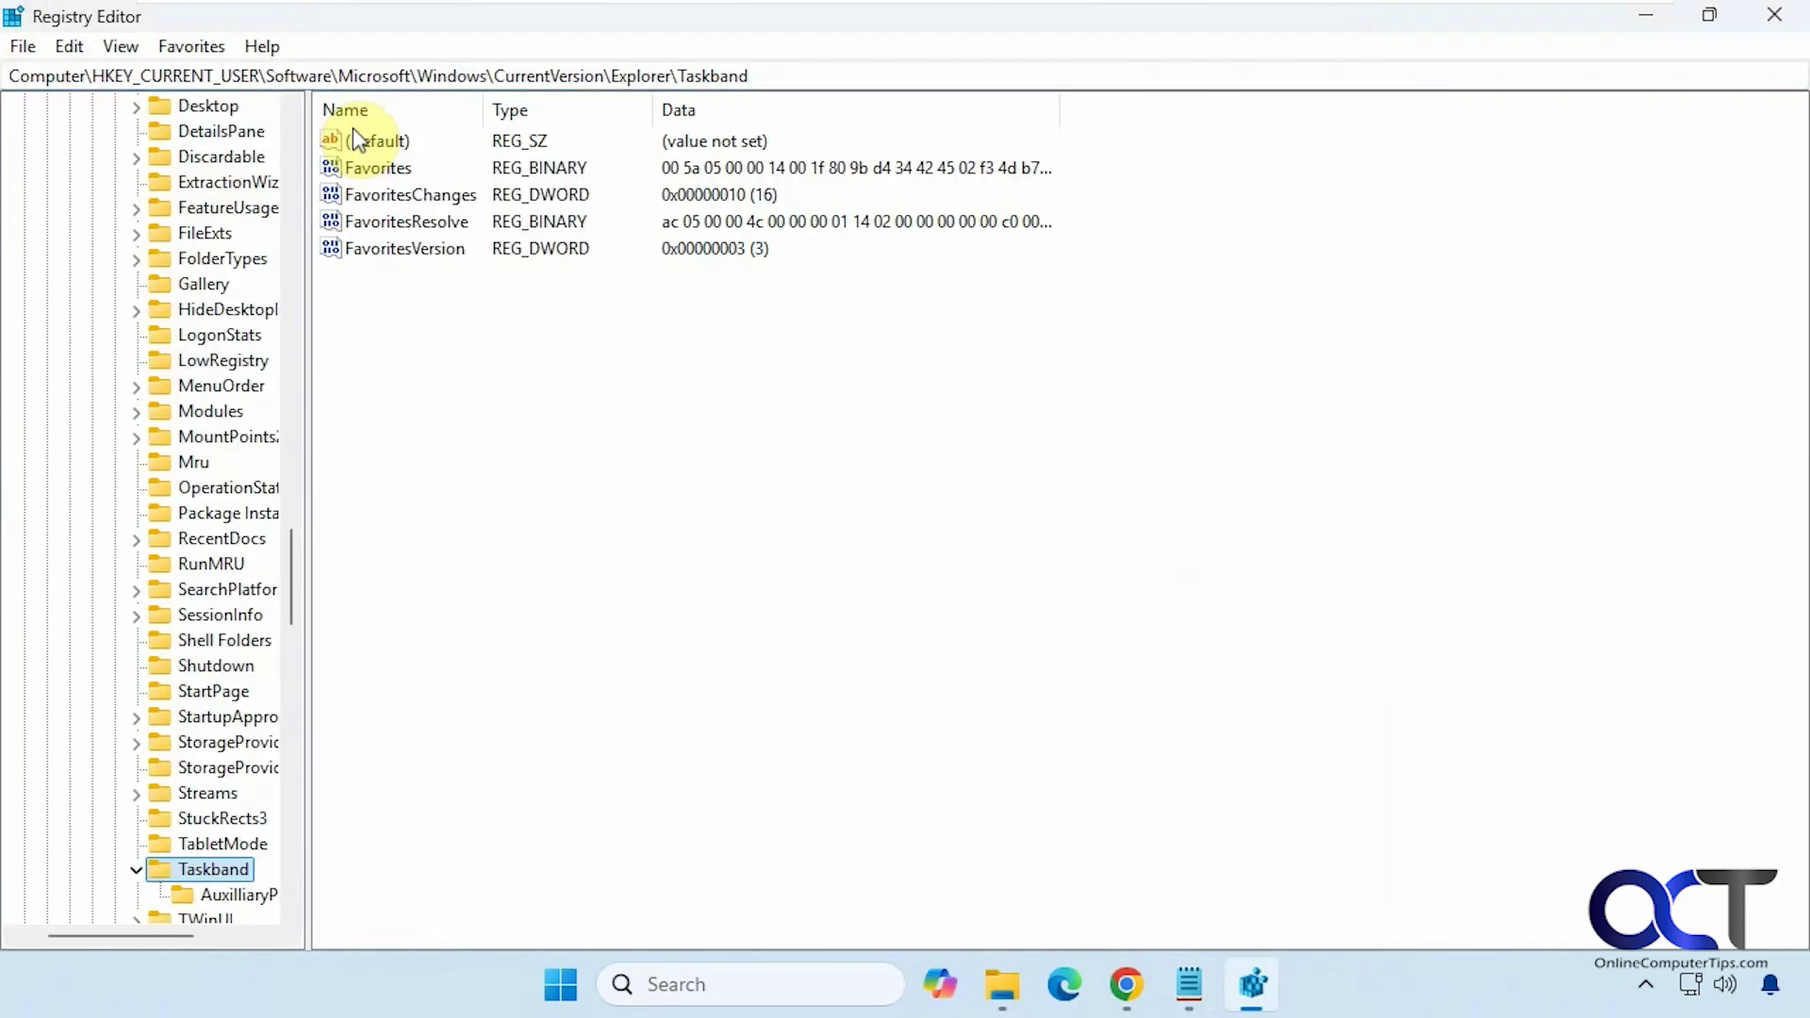
pyautogui.click(1189, 981)
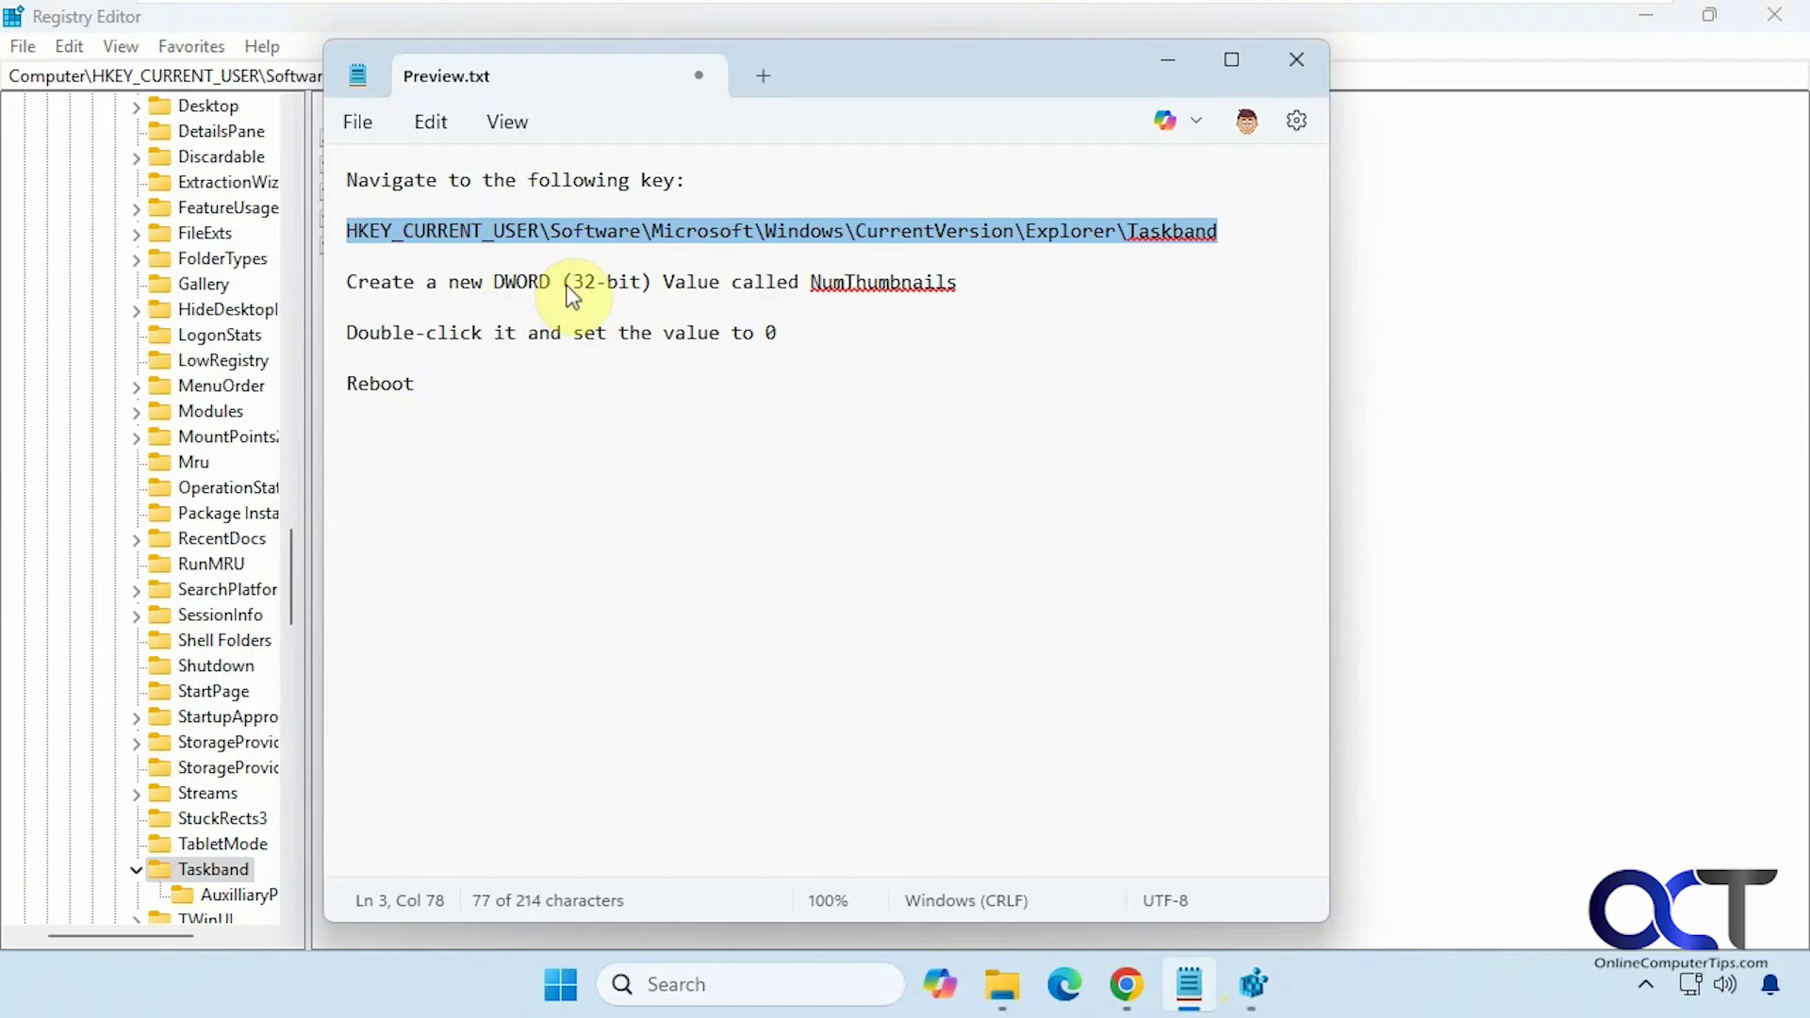
# Step: Add a DWORD (32-bit) value named NumThumbnails to Taskband, keeping its data at 0
pyautogui.doubleClick(881, 279)
pyautogui.hotkey('ctrl', 'c')
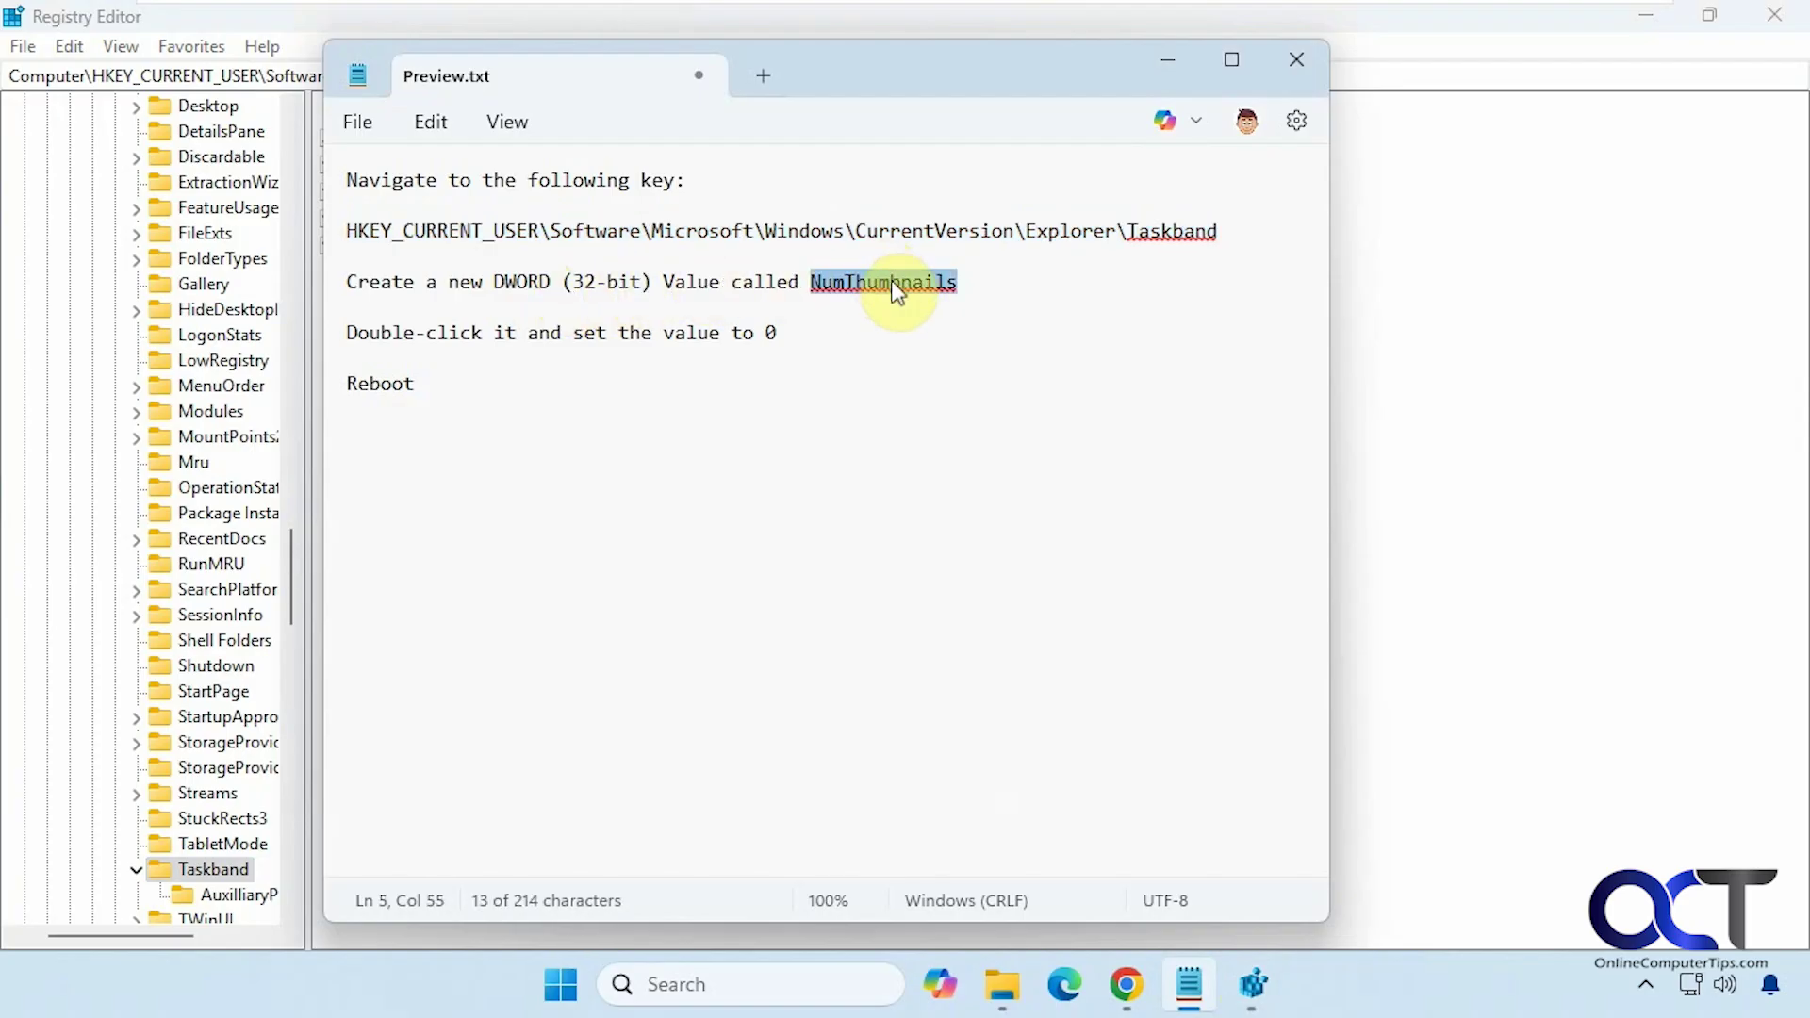
pyautogui.click(1452, 469)
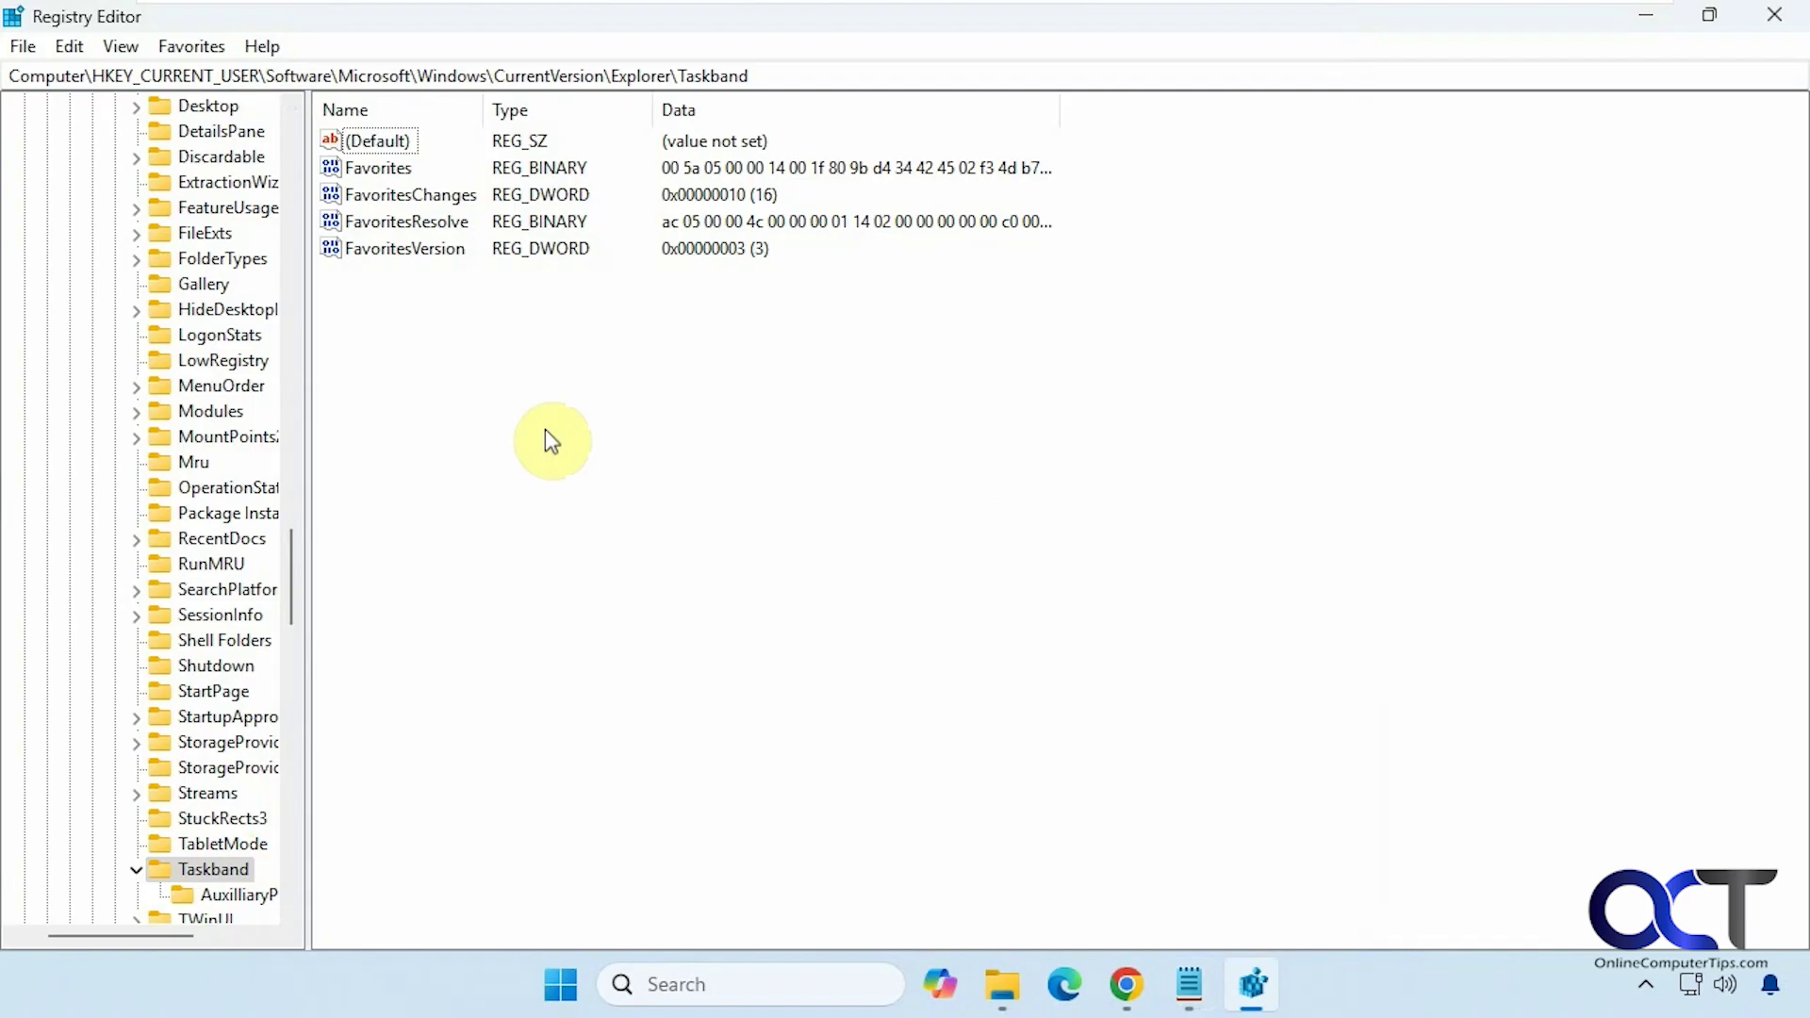
pyautogui.rightClick(536, 375)
pyautogui.moveTo(578, 394)
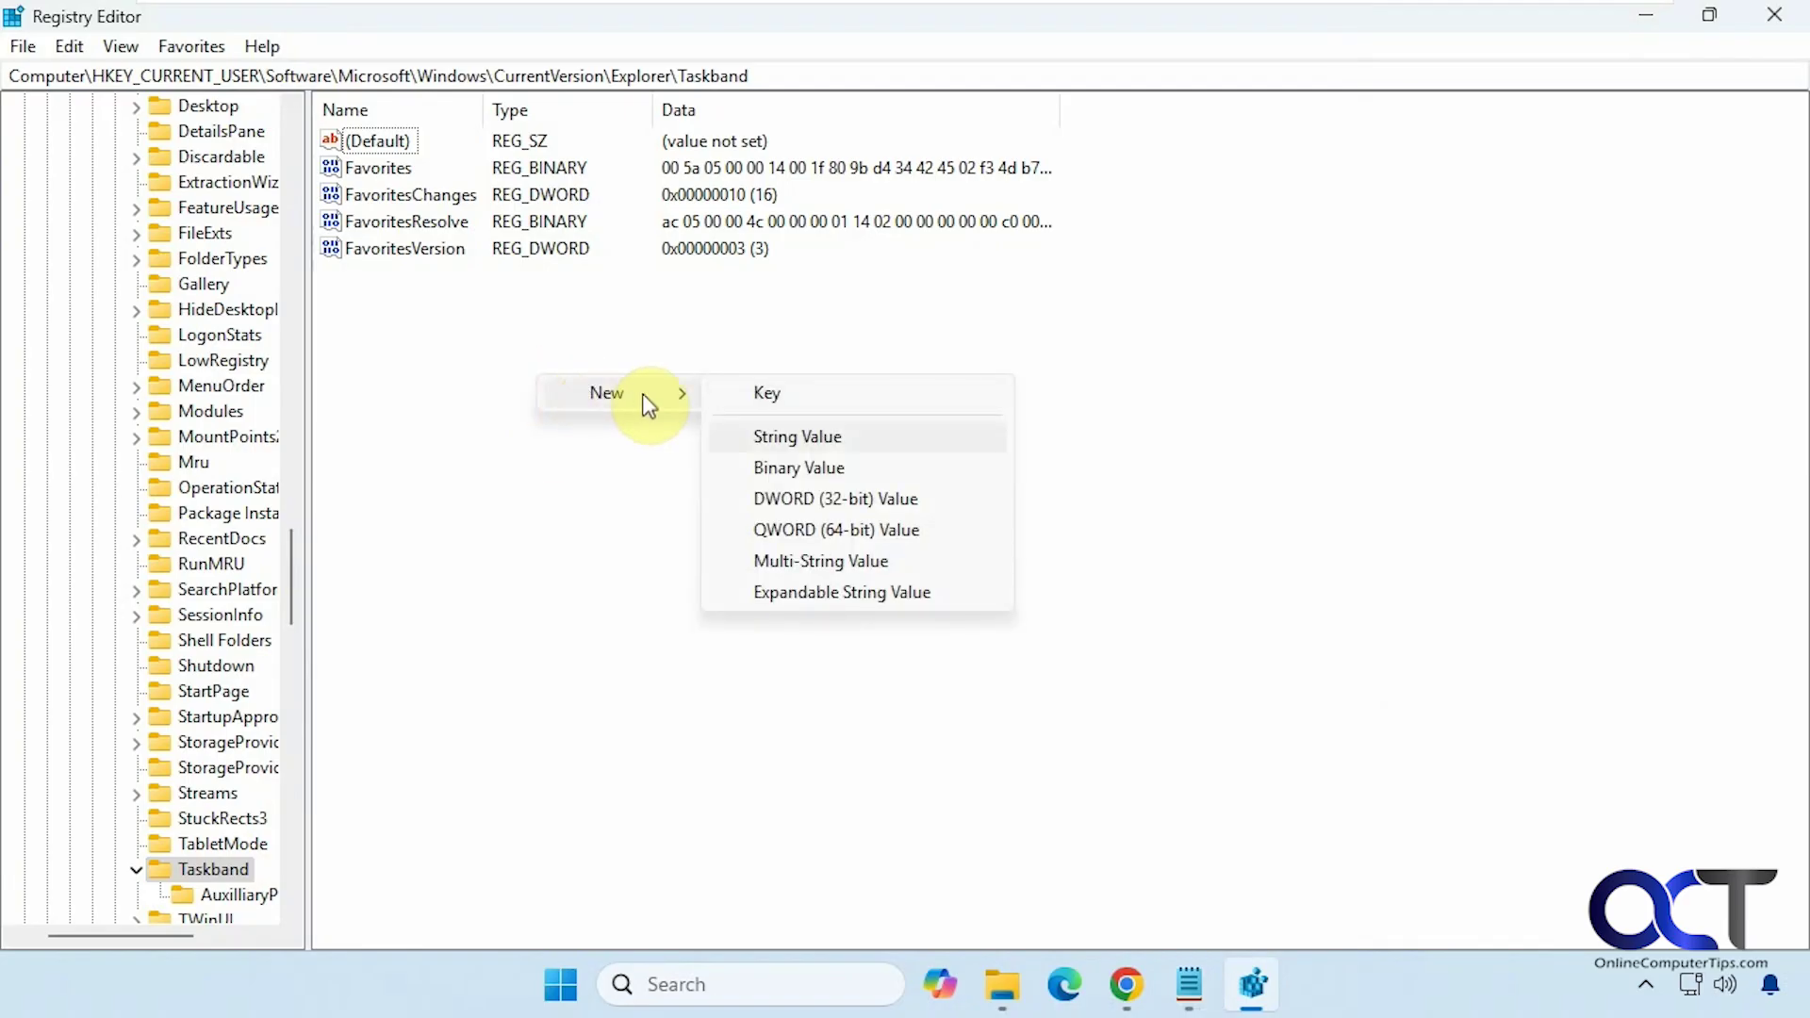
pyautogui.click(813, 500)
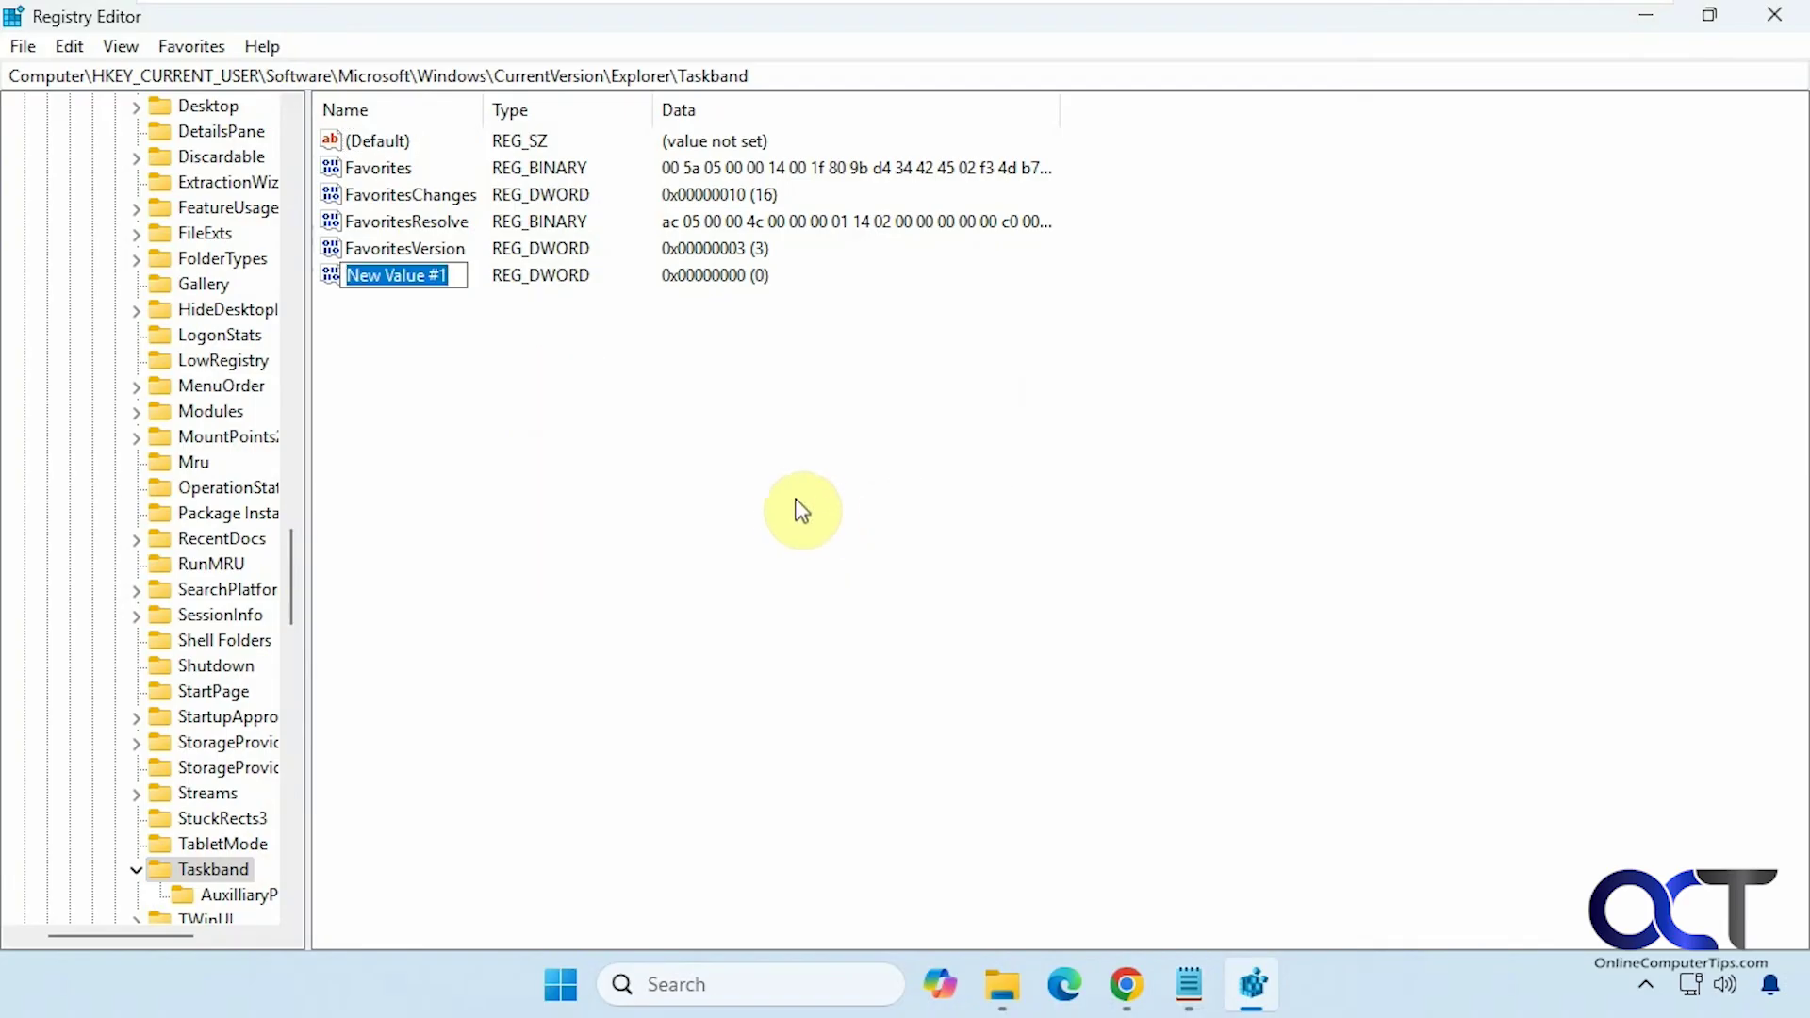
pyautogui.hotkey('ctrl', 'v')
pyautogui.press('Return')
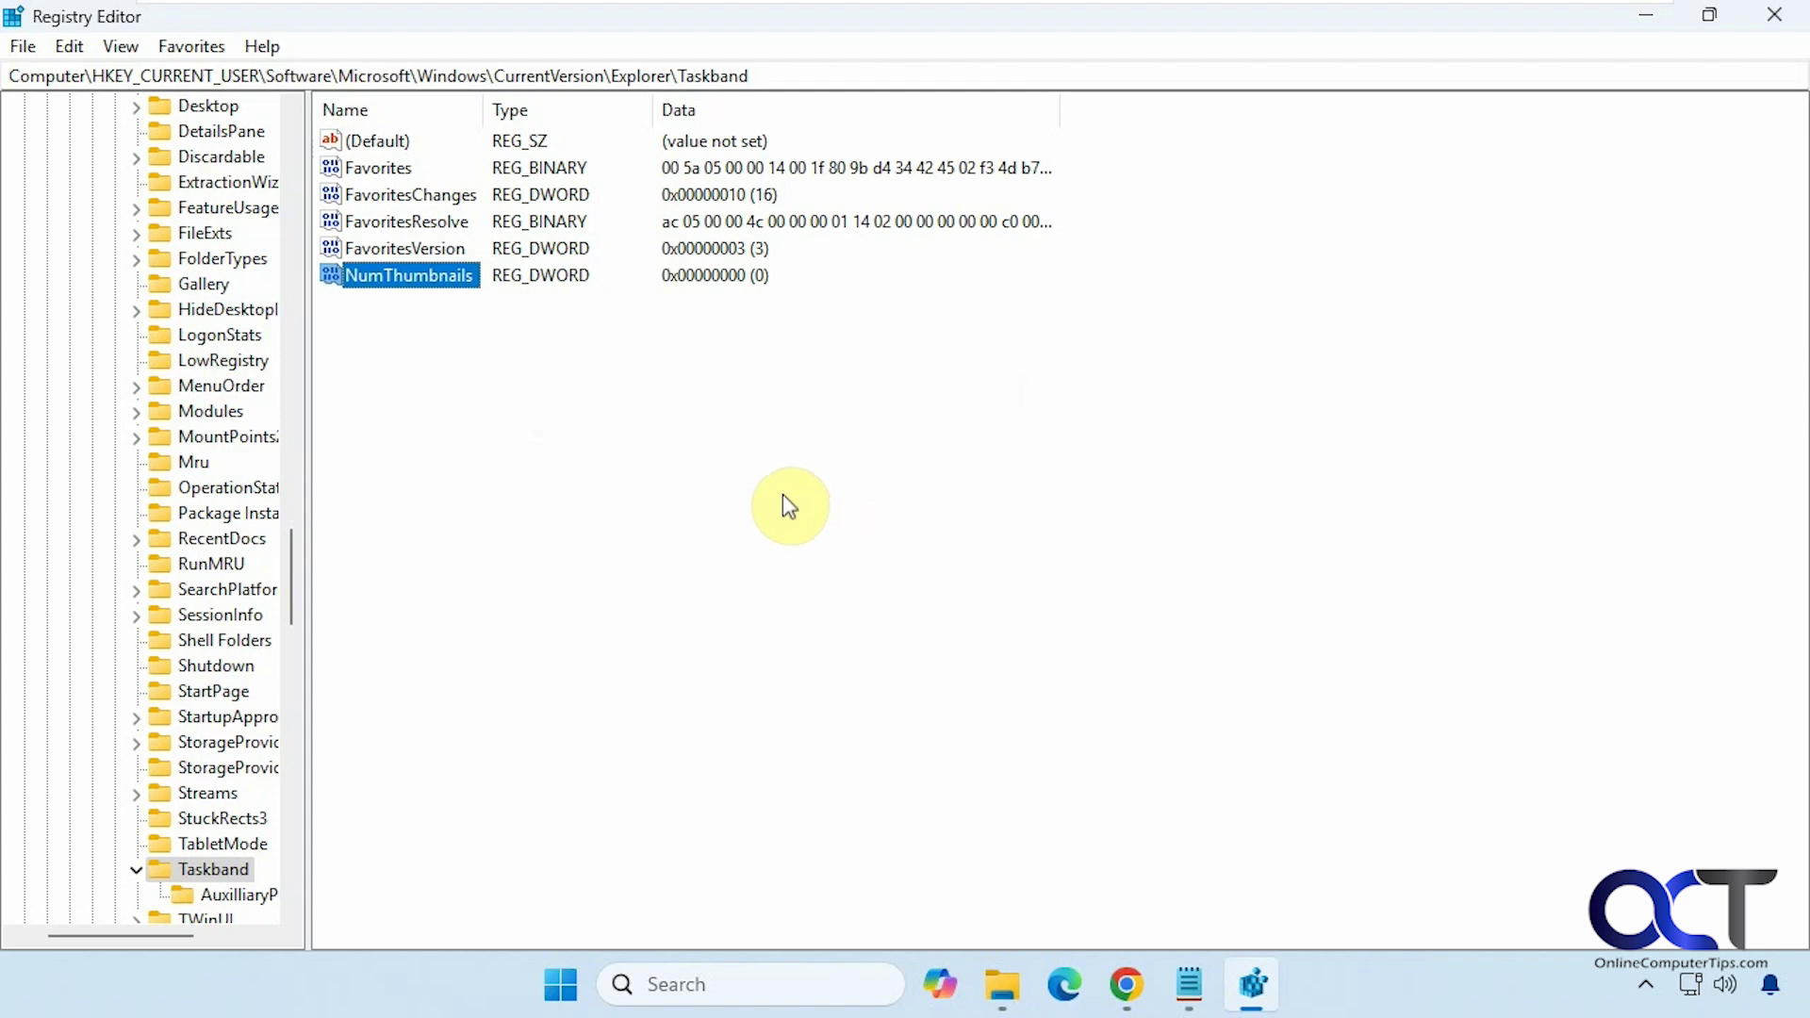
pyautogui.press('Return')
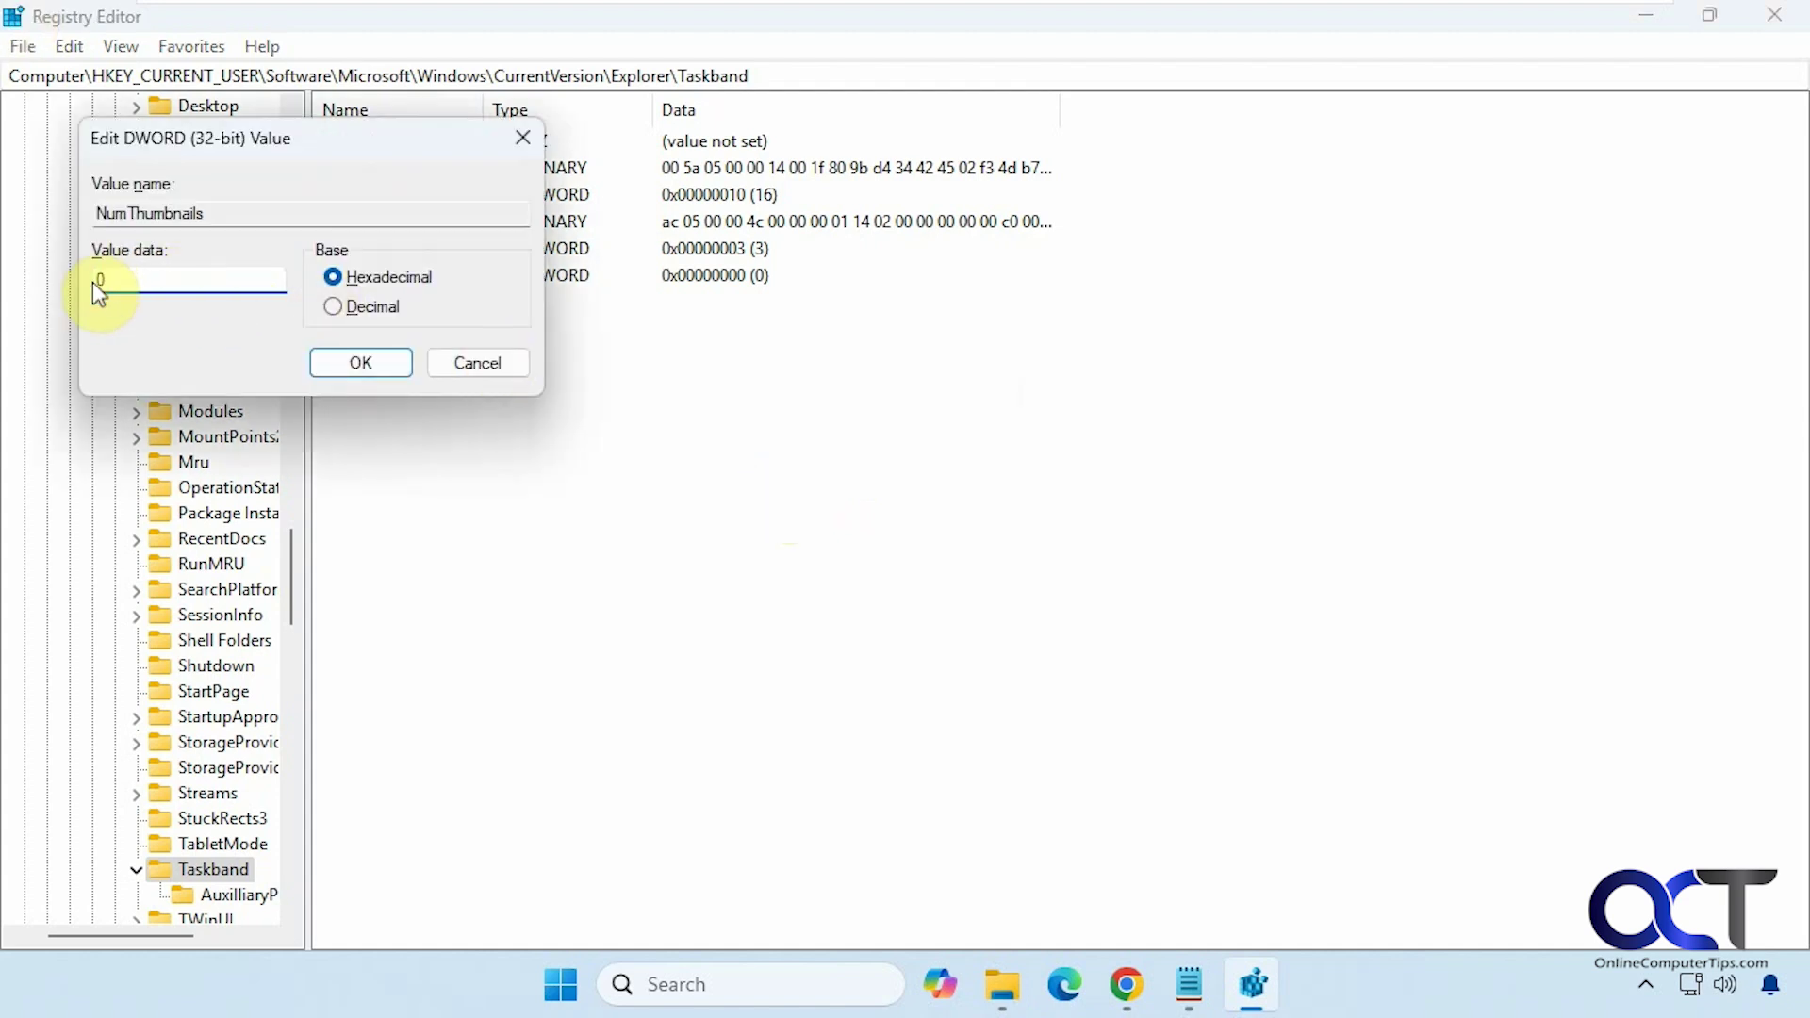
pyautogui.click(343, 356)
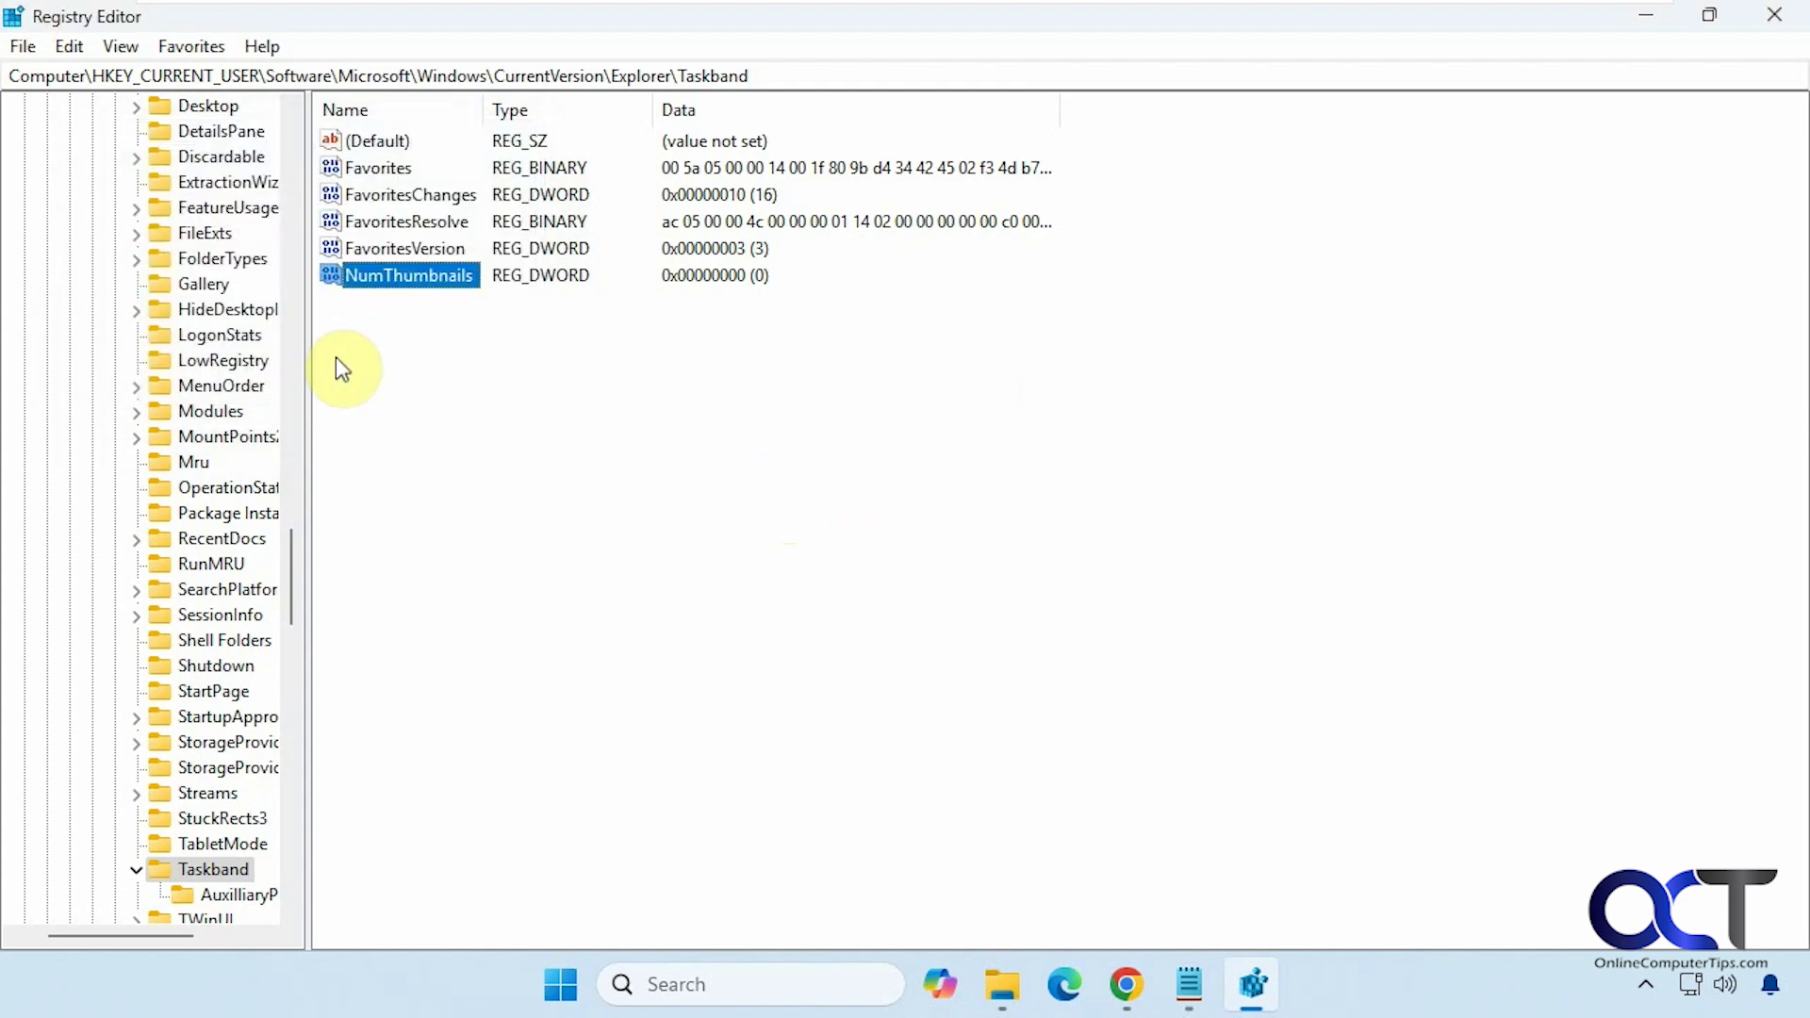
# Step: Close Registry Editor, Preview.txt, and all Chrome and File Explorer windows
pyautogui.click(1773, 15)
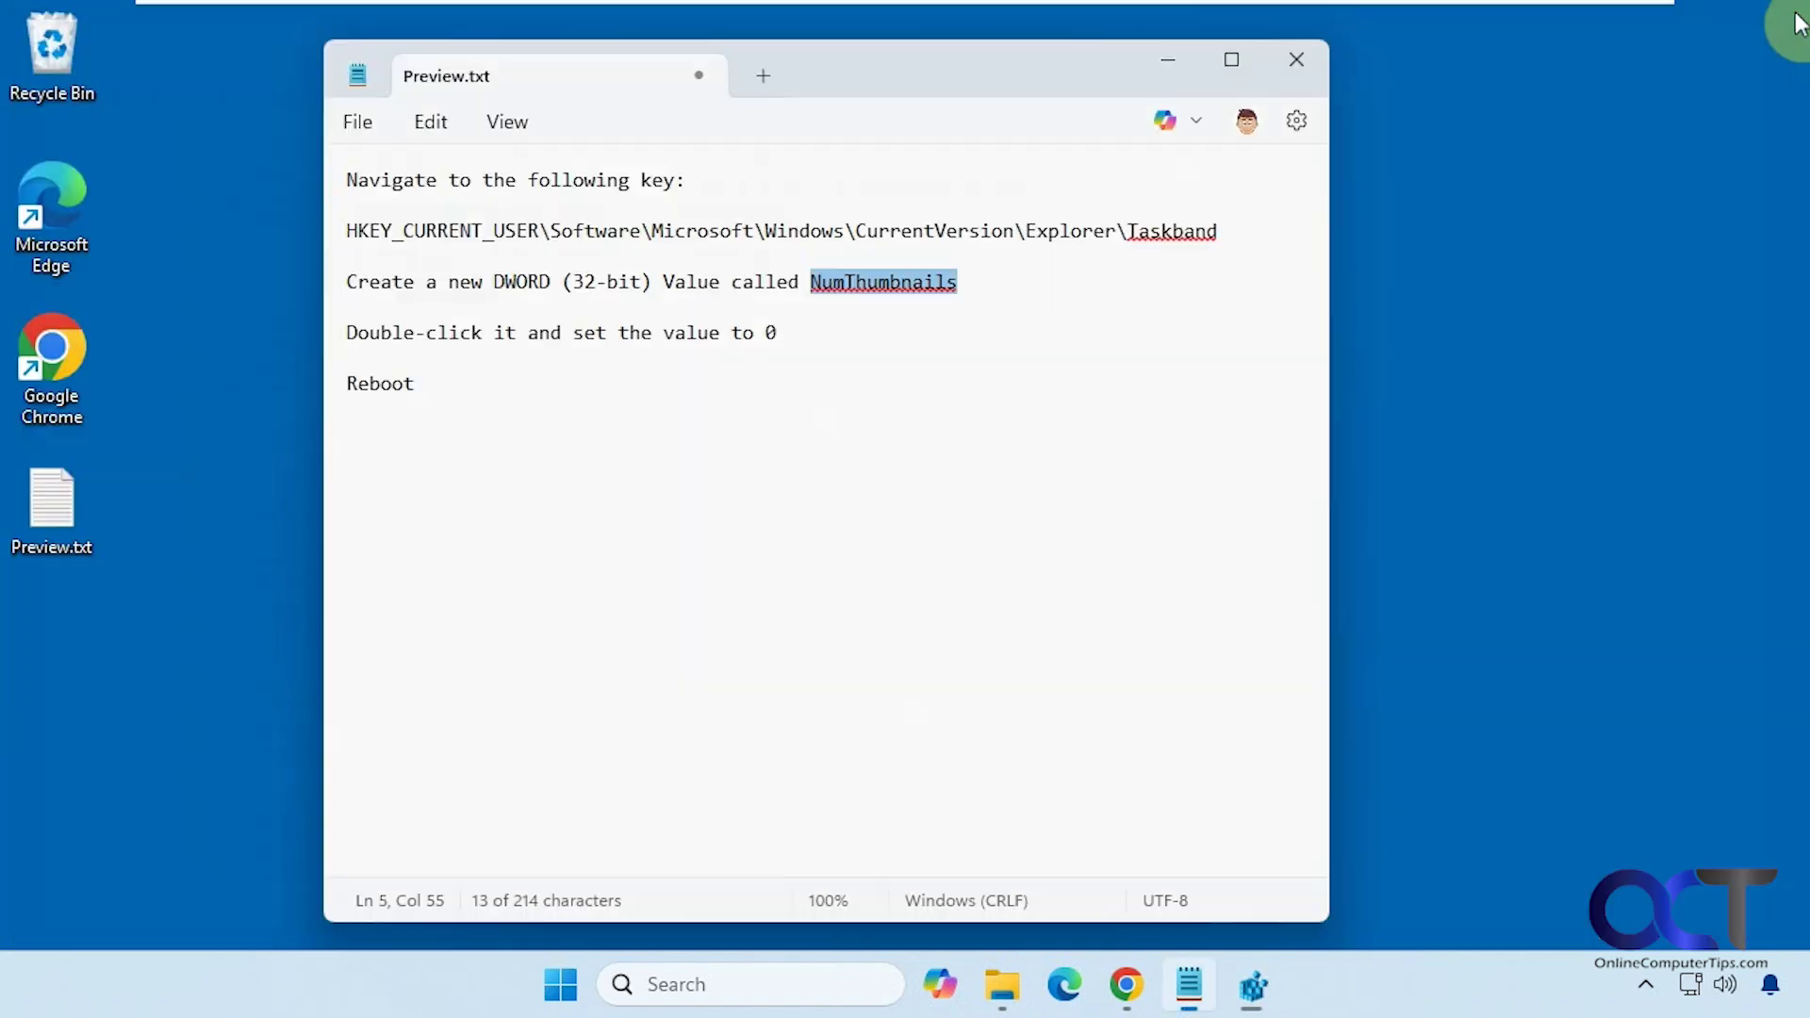
pyautogui.click(1282, 72)
pyautogui.rightClick(1188, 983)
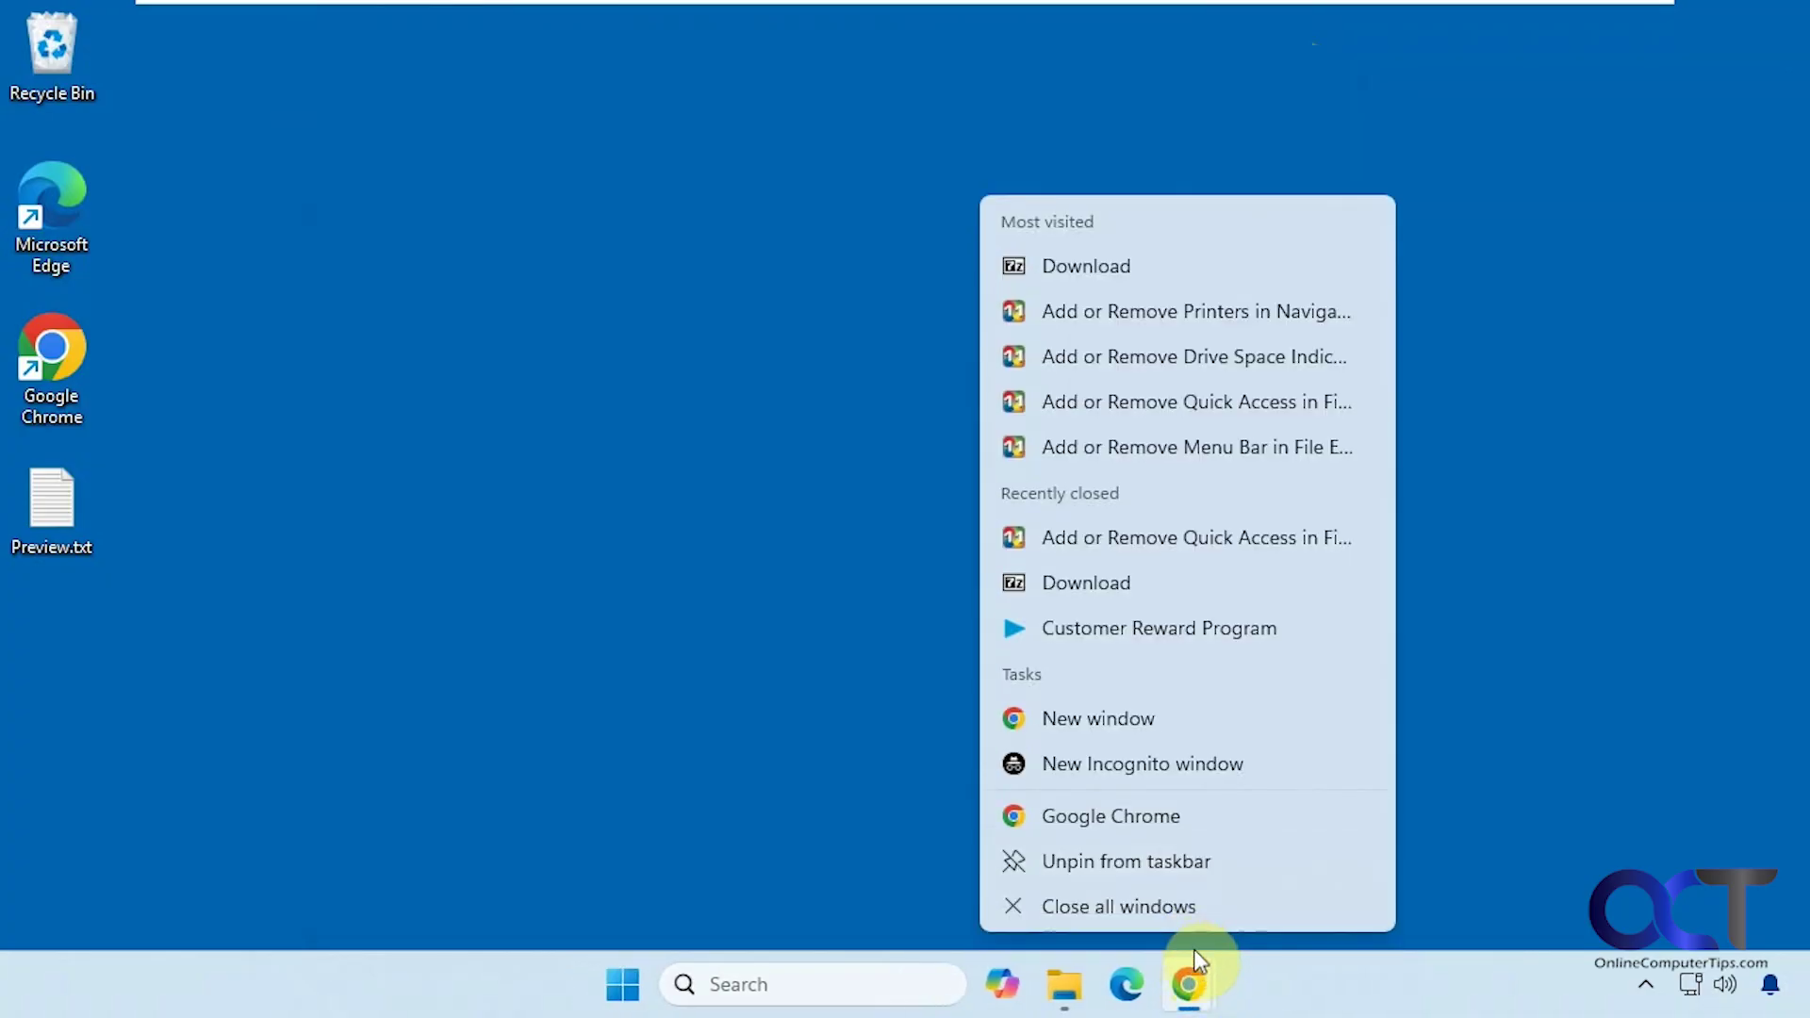
pyautogui.click(1195, 908)
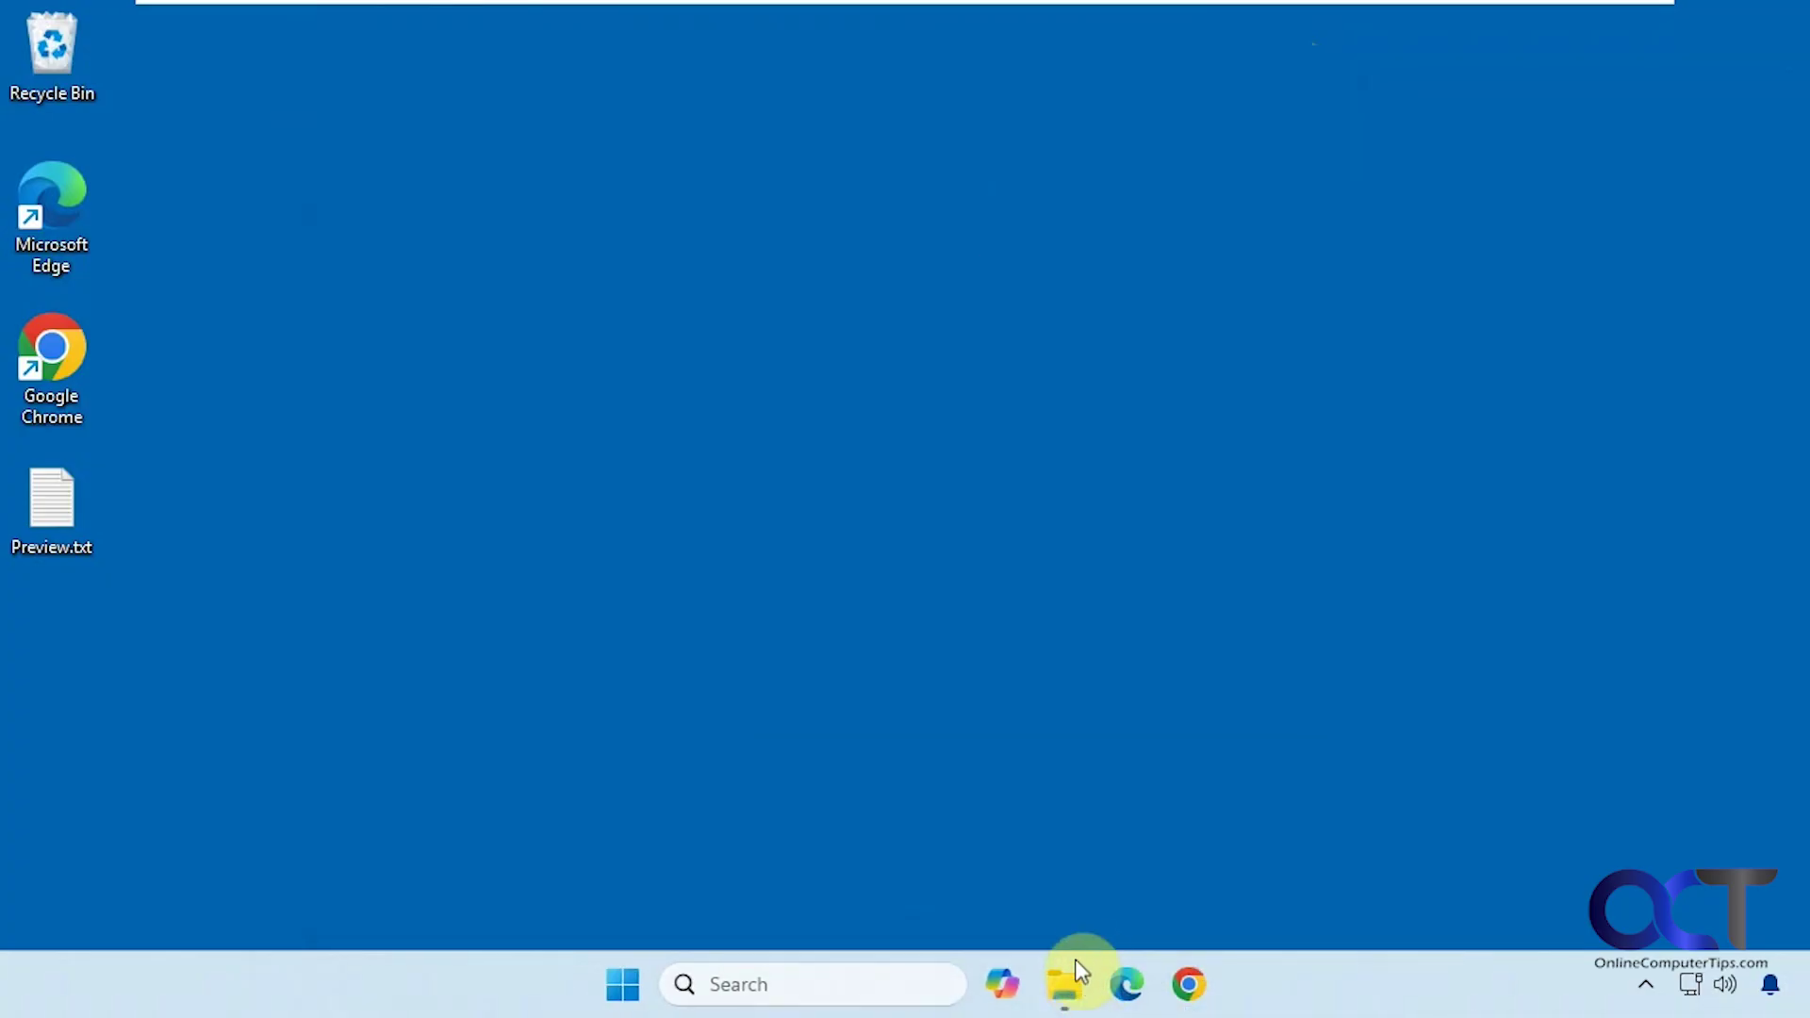
pyautogui.rightClick(1066, 980)
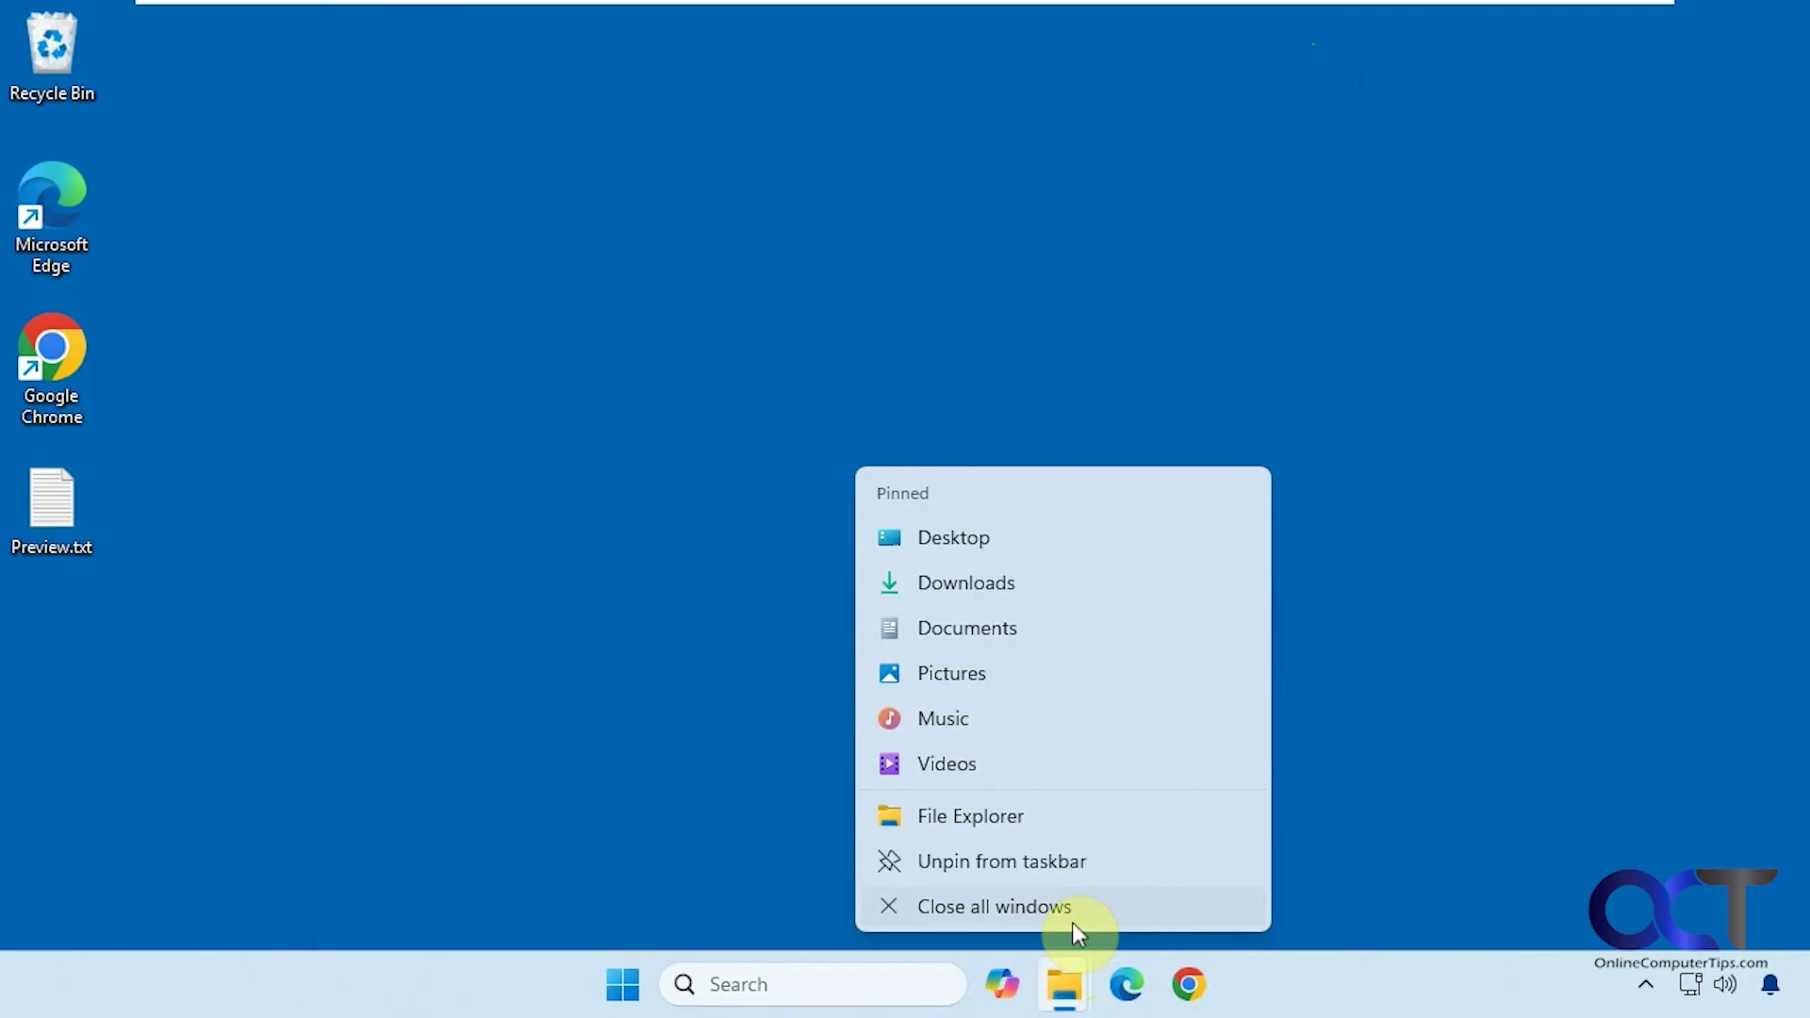
pyautogui.click(1060, 910)
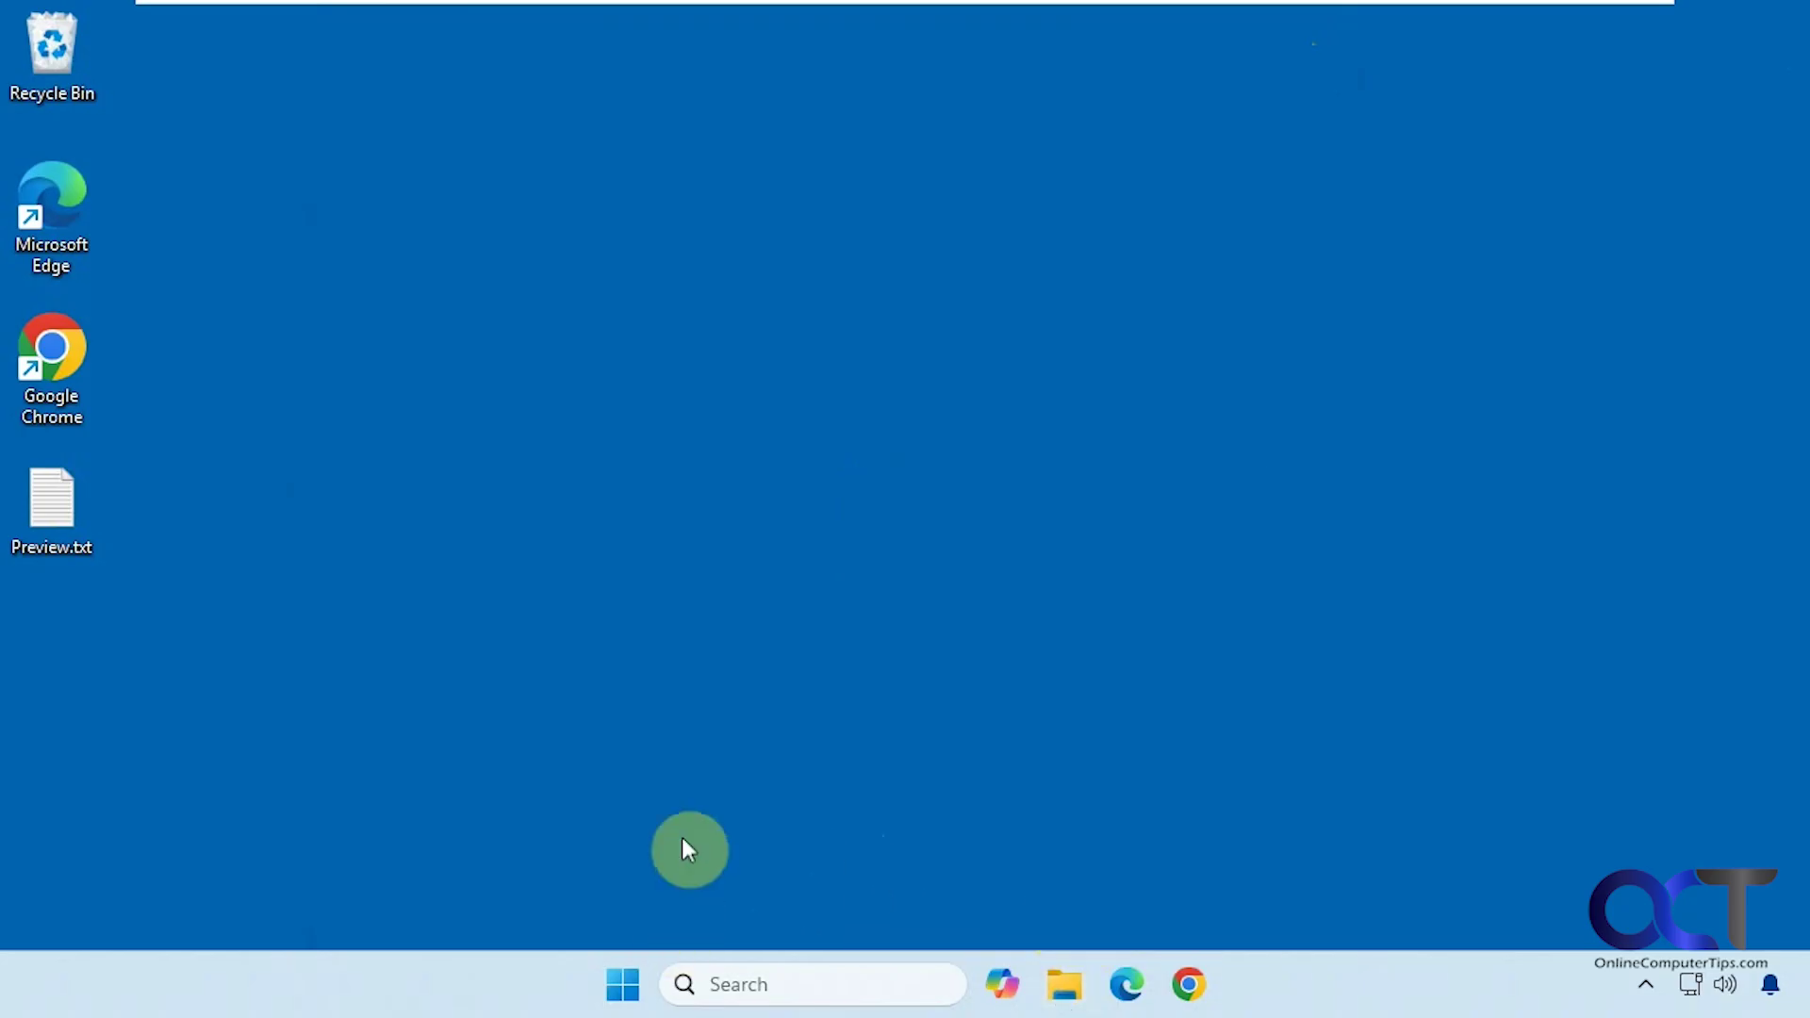
# Step: Restart the computer from the Start menu's power options
pyautogui.click(631, 975)
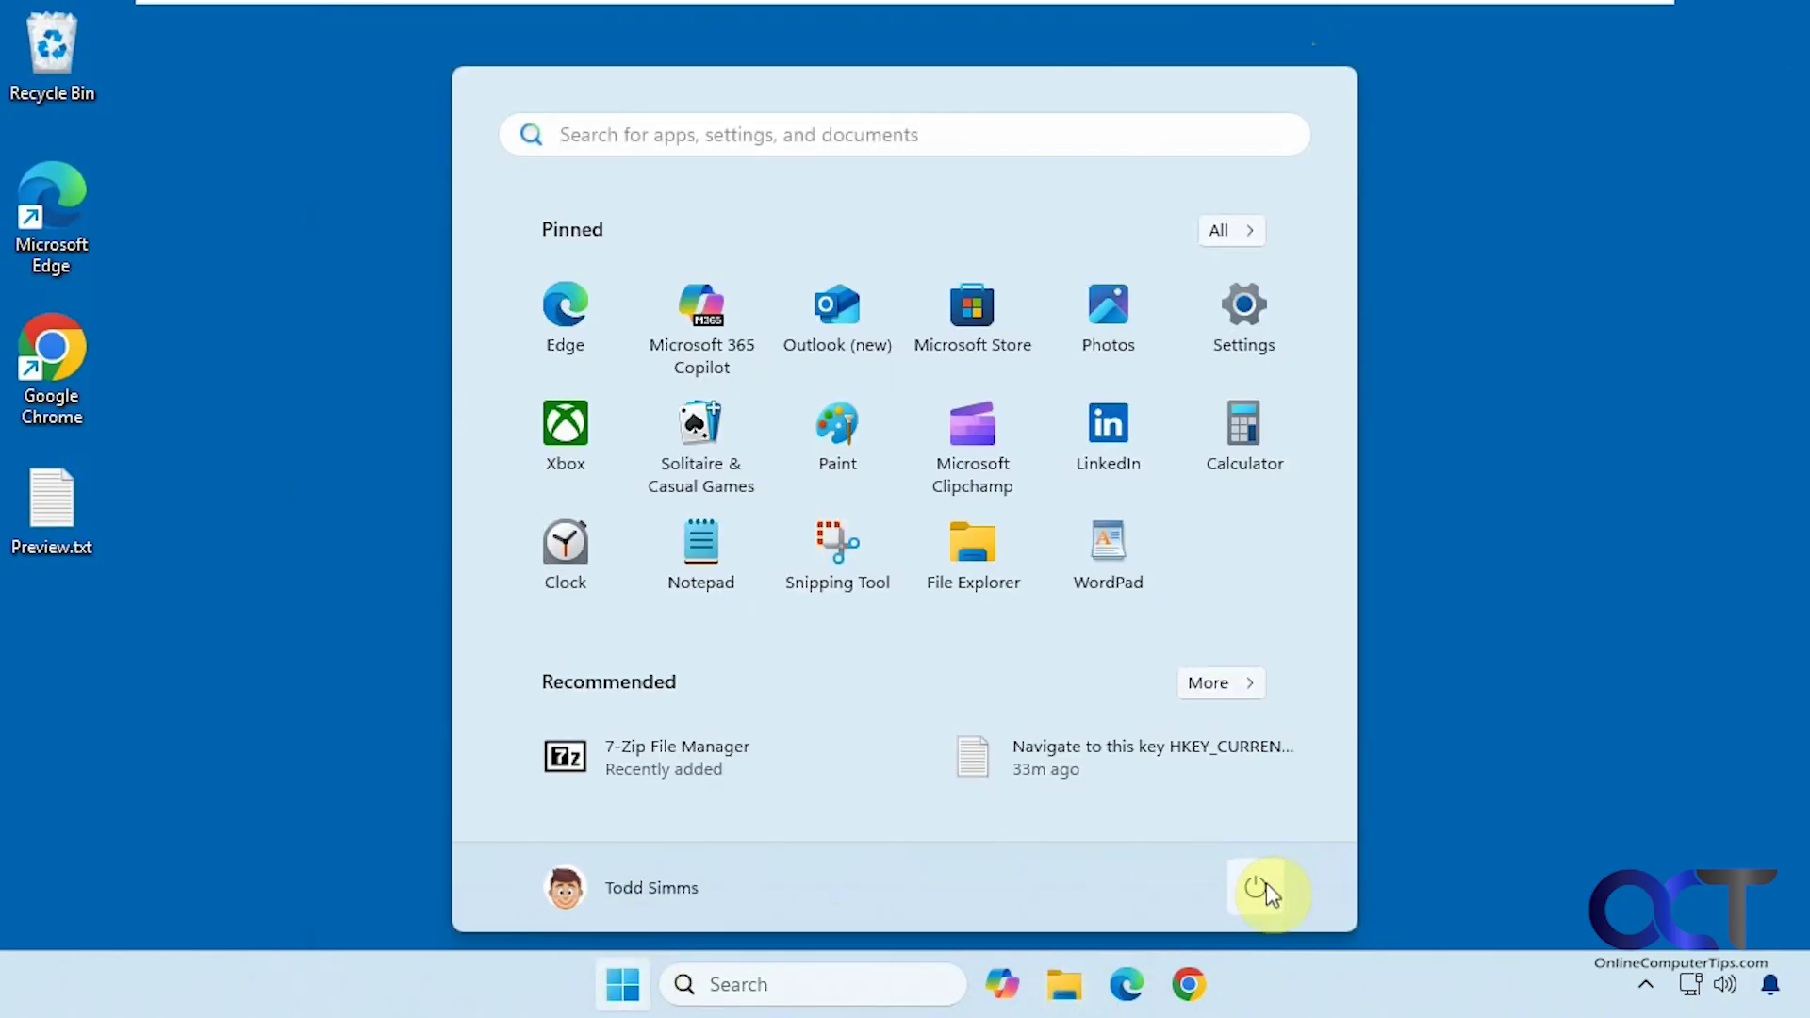
pyautogui.click(1261, 886)
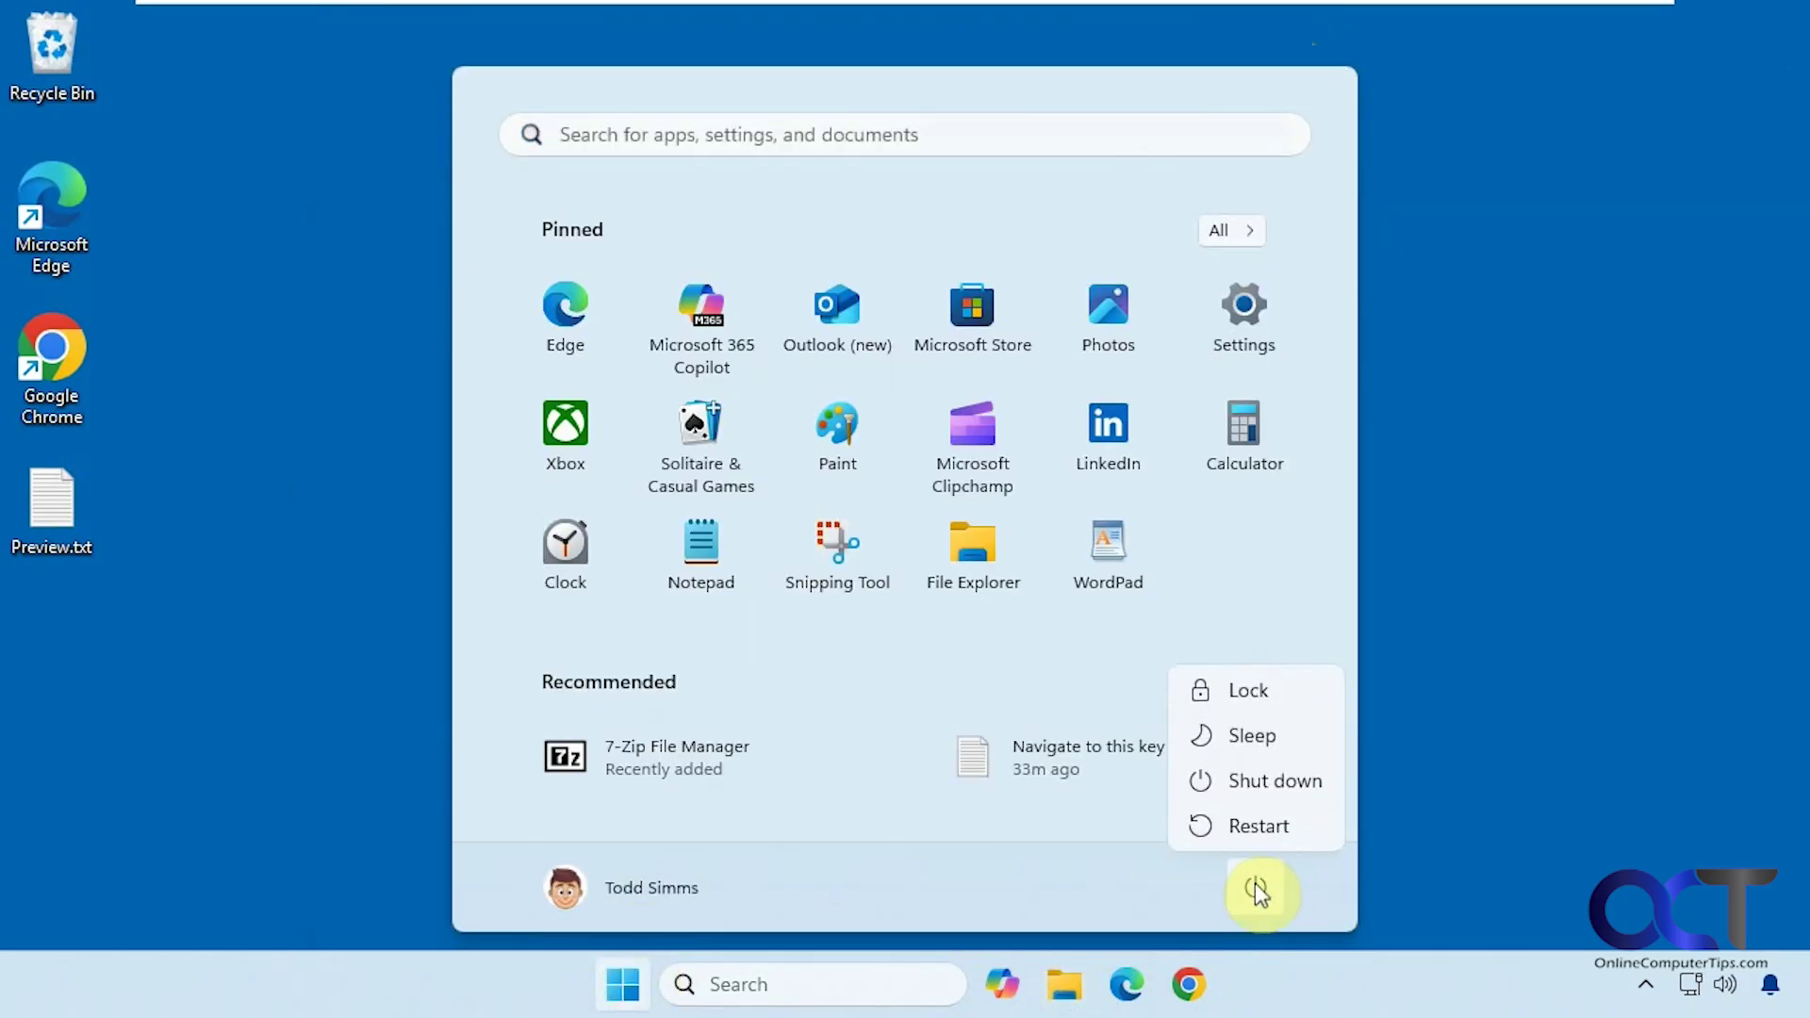
pyautogui.click(1259, 826)
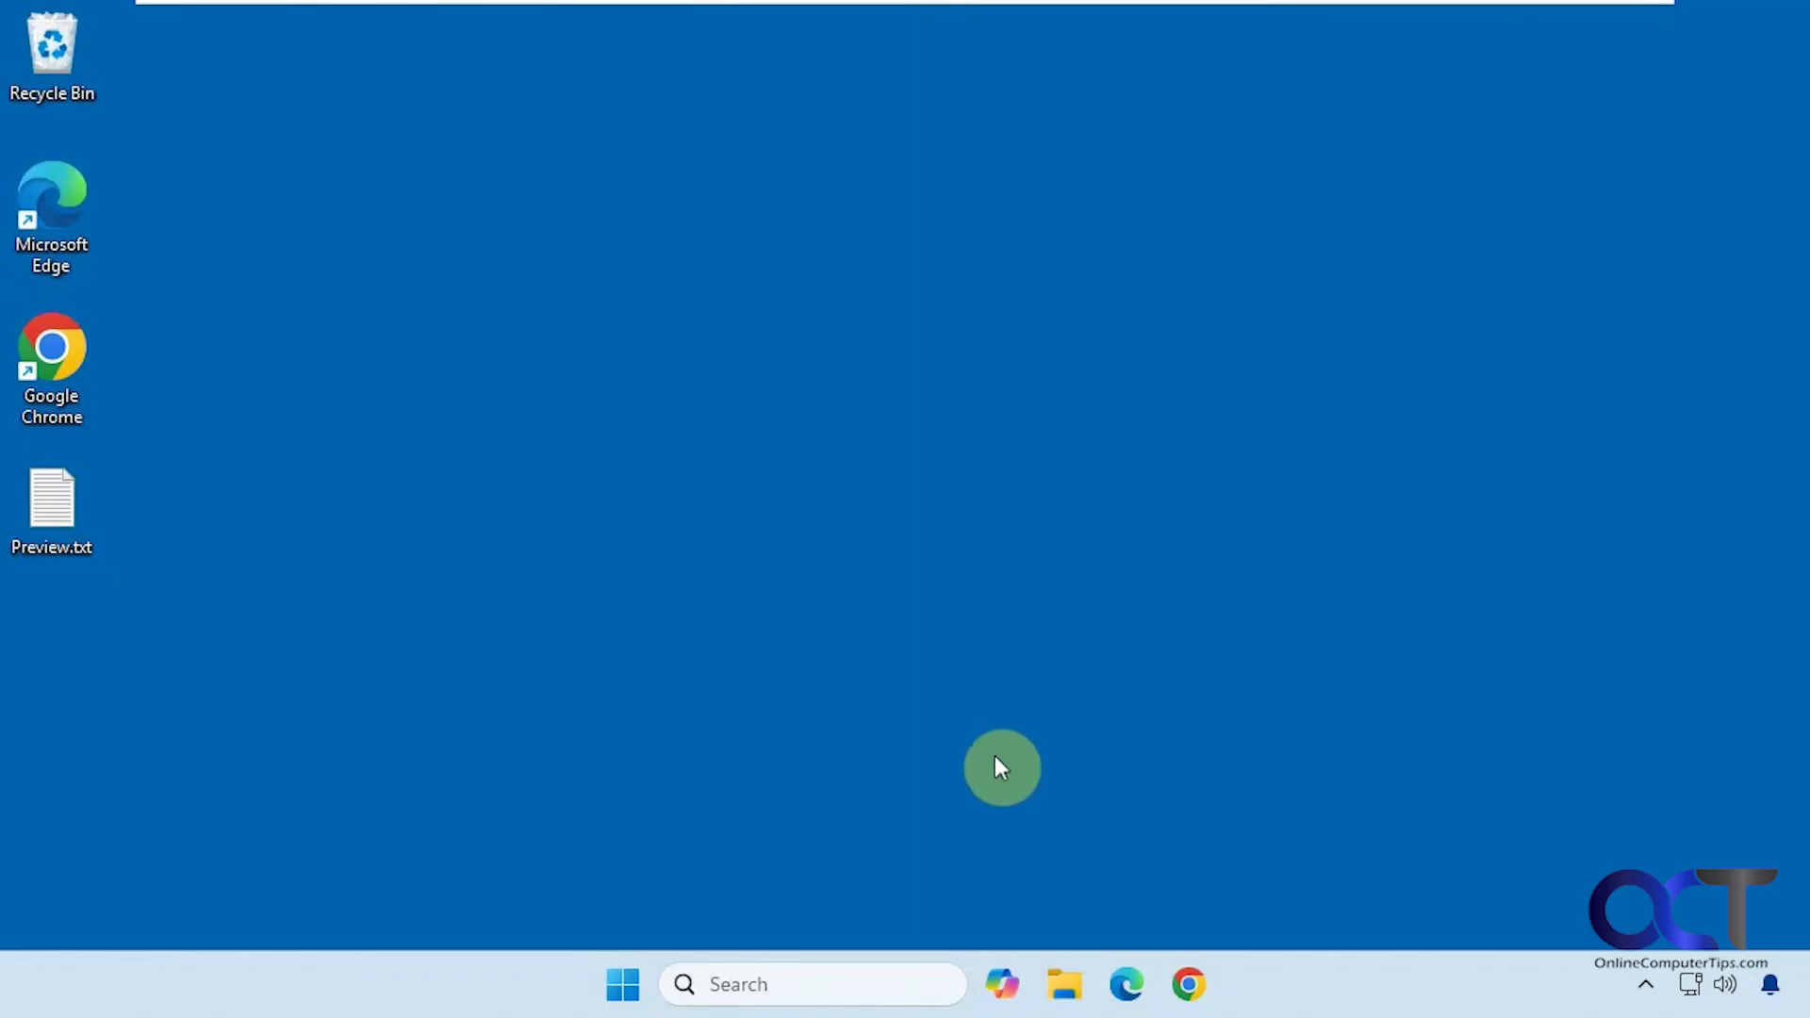
# Step: Open the Pictures and Documents folders from File Explorer's jump list, then minimize both
pyautogui.rightClick(1065, 984)
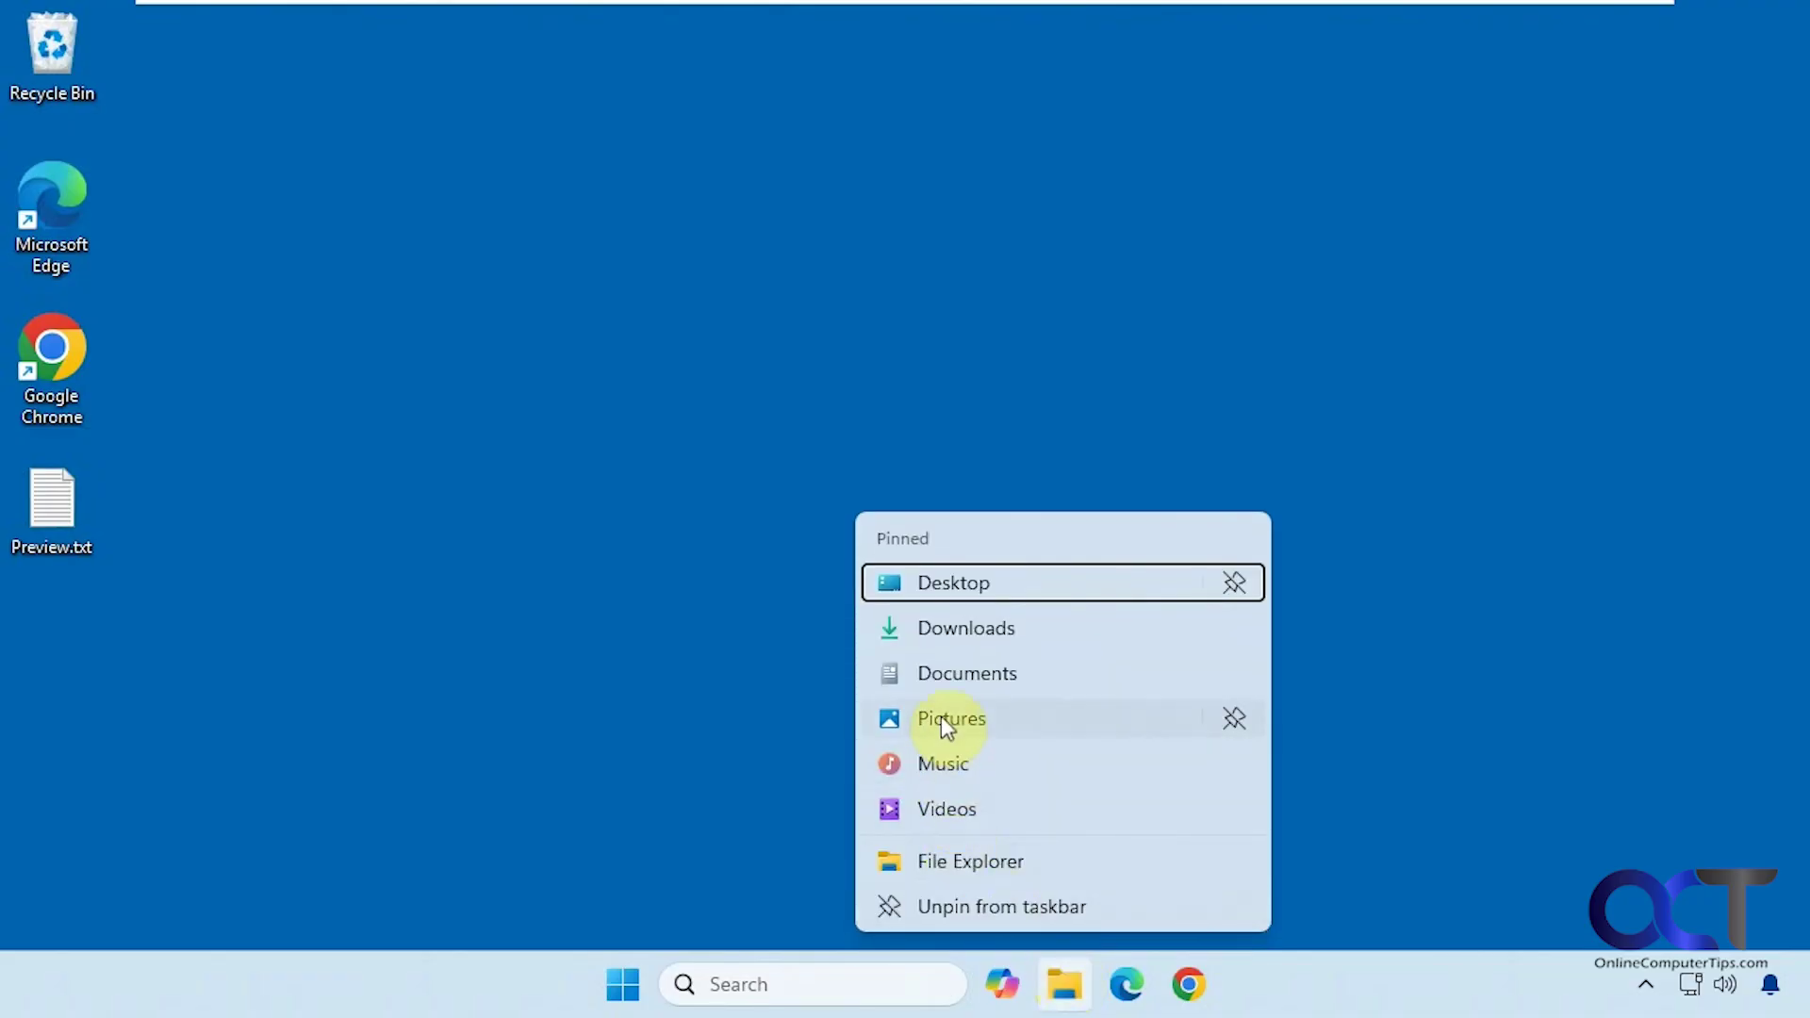
pyautogui.click(1064, 985)
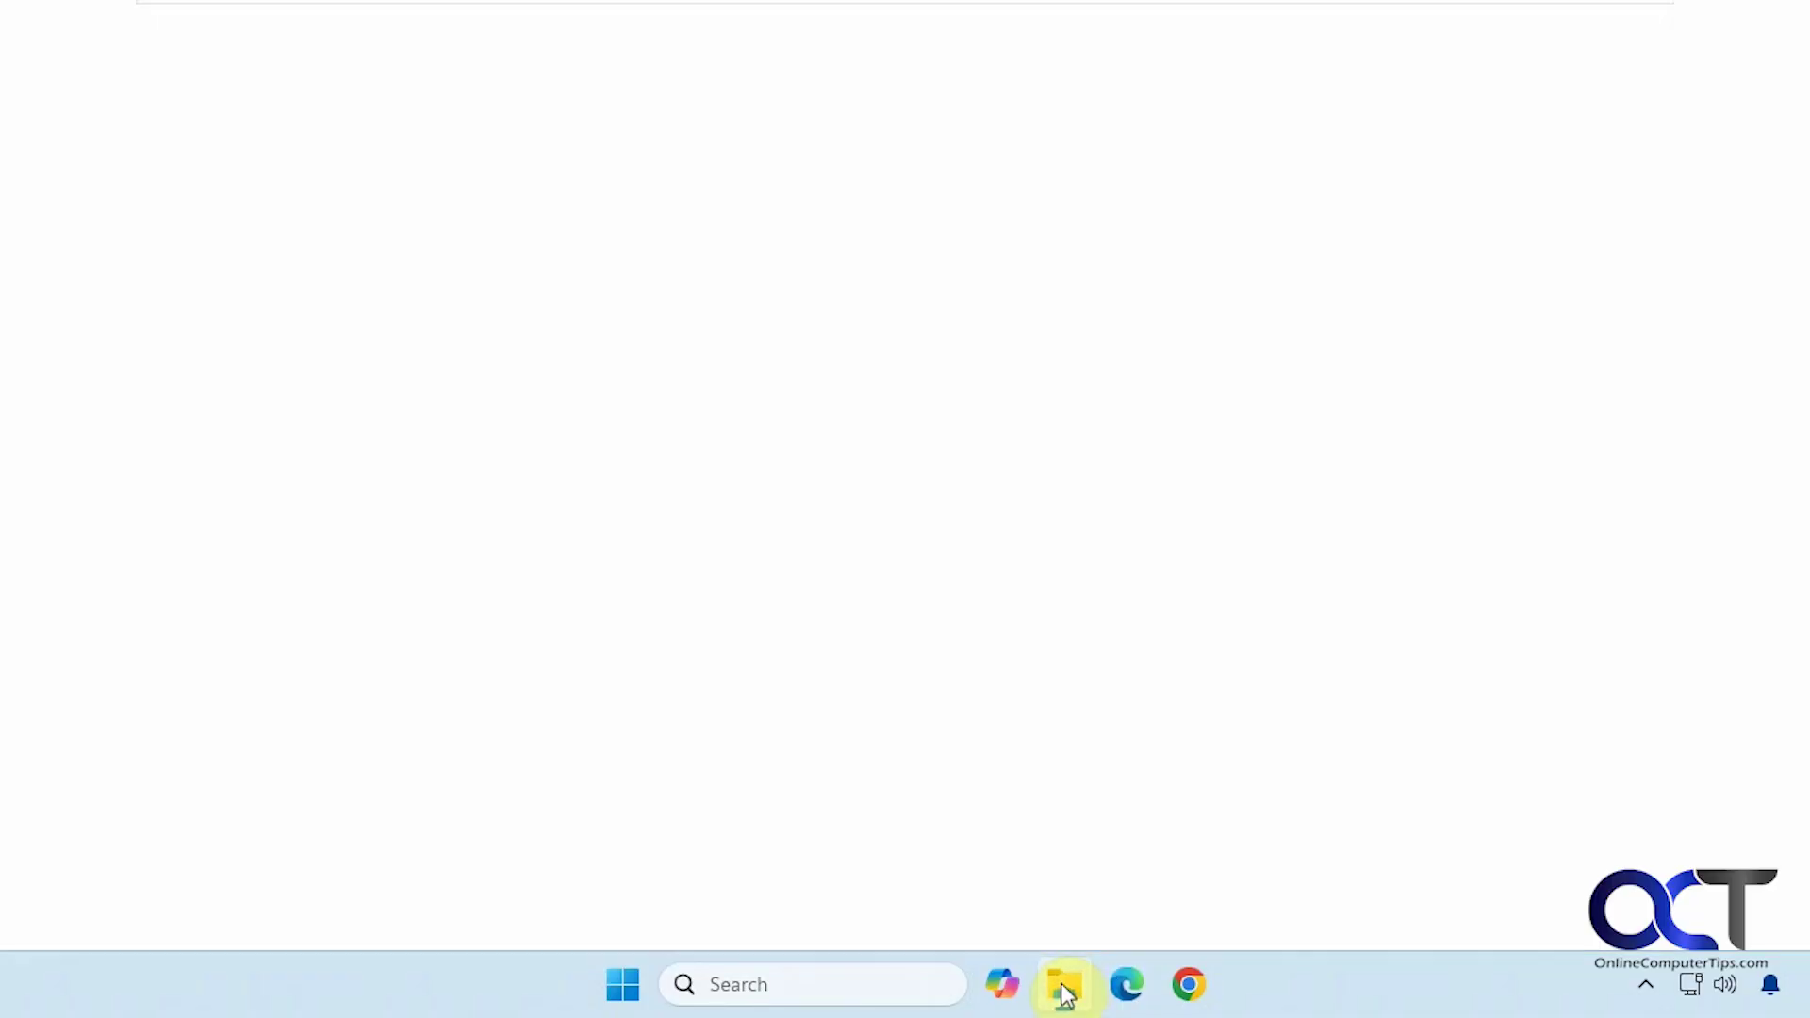
pyautogui.rightClick(1065, 987)
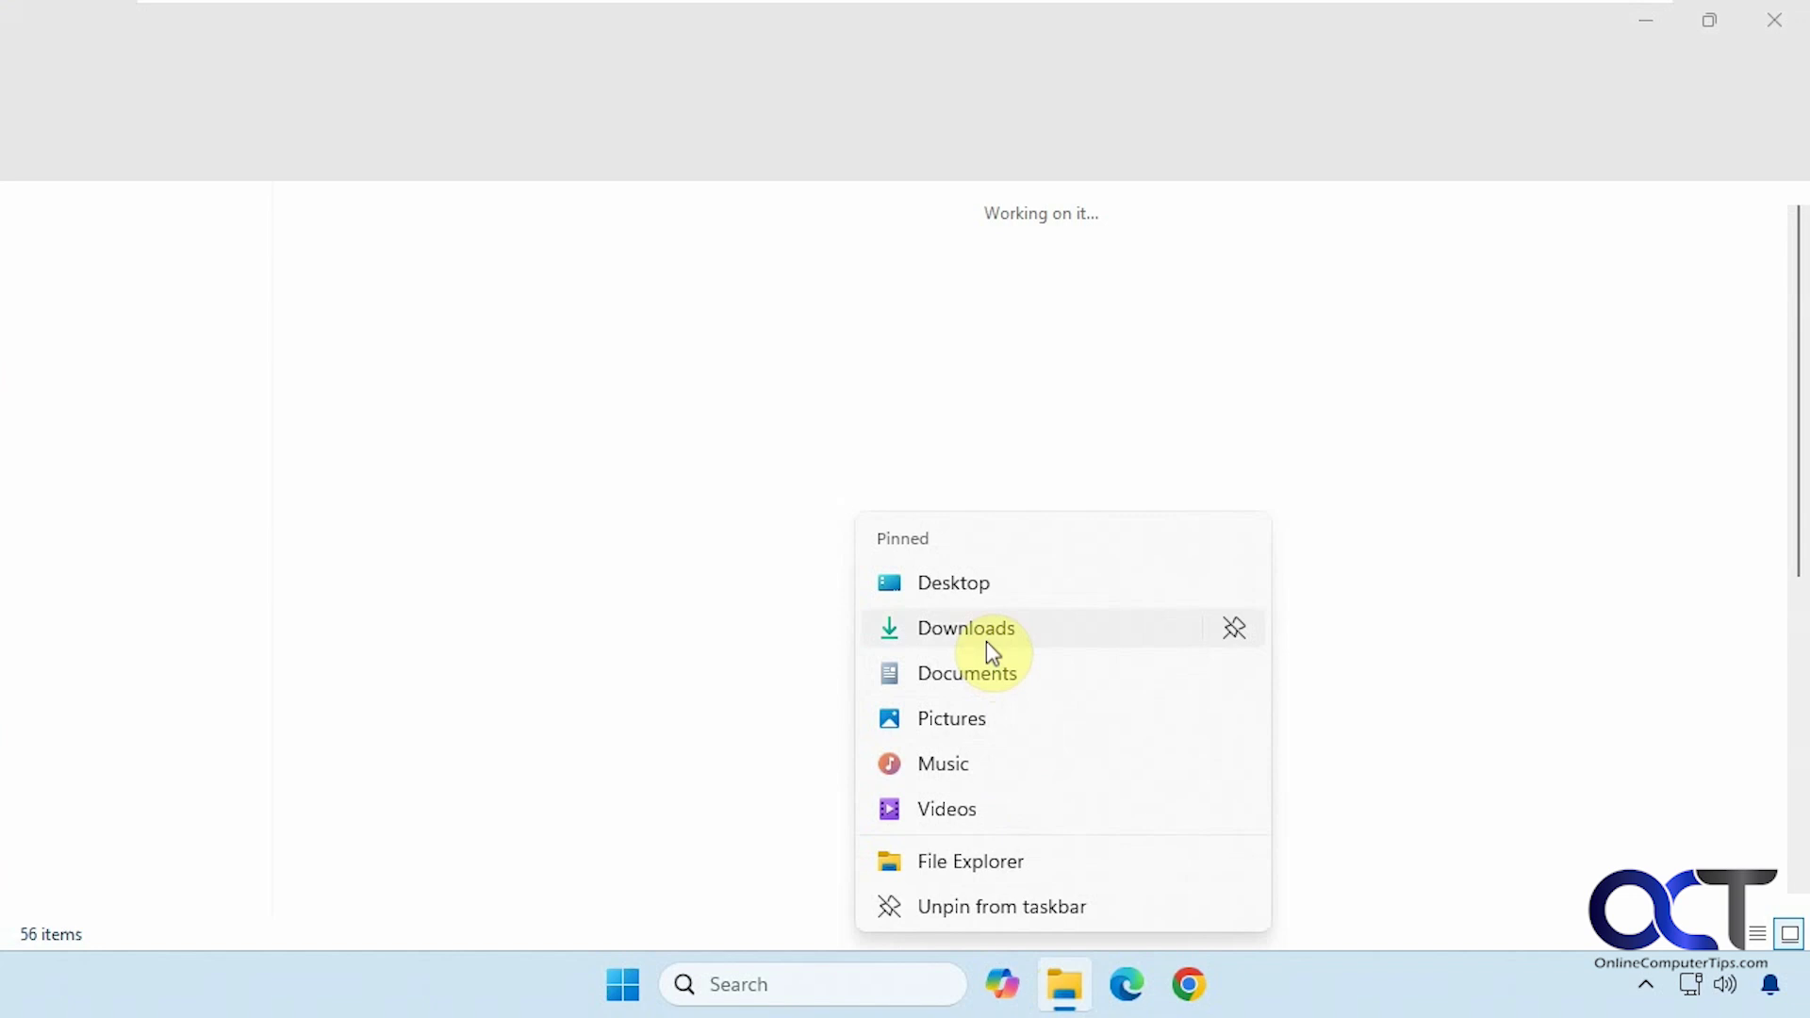
pyautogui.click(983, 668)
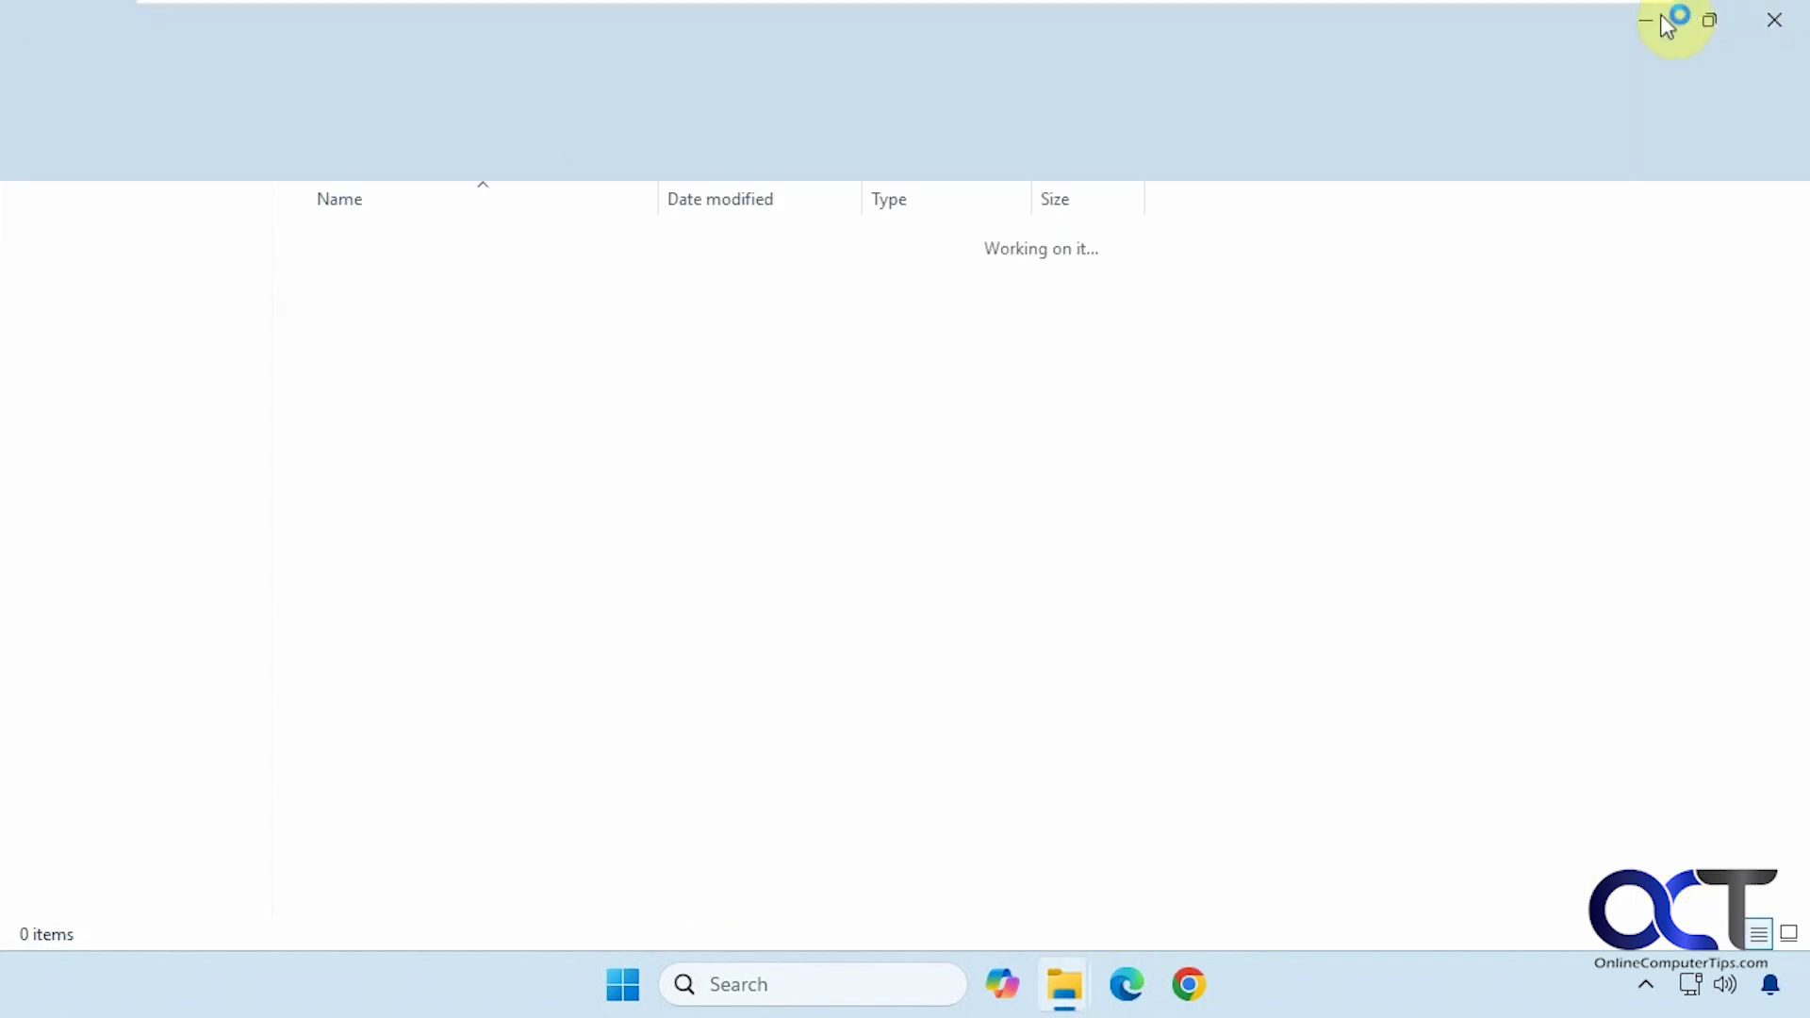
pyautogui.click(1647, 21)
pyautogui.click(1648, 23)
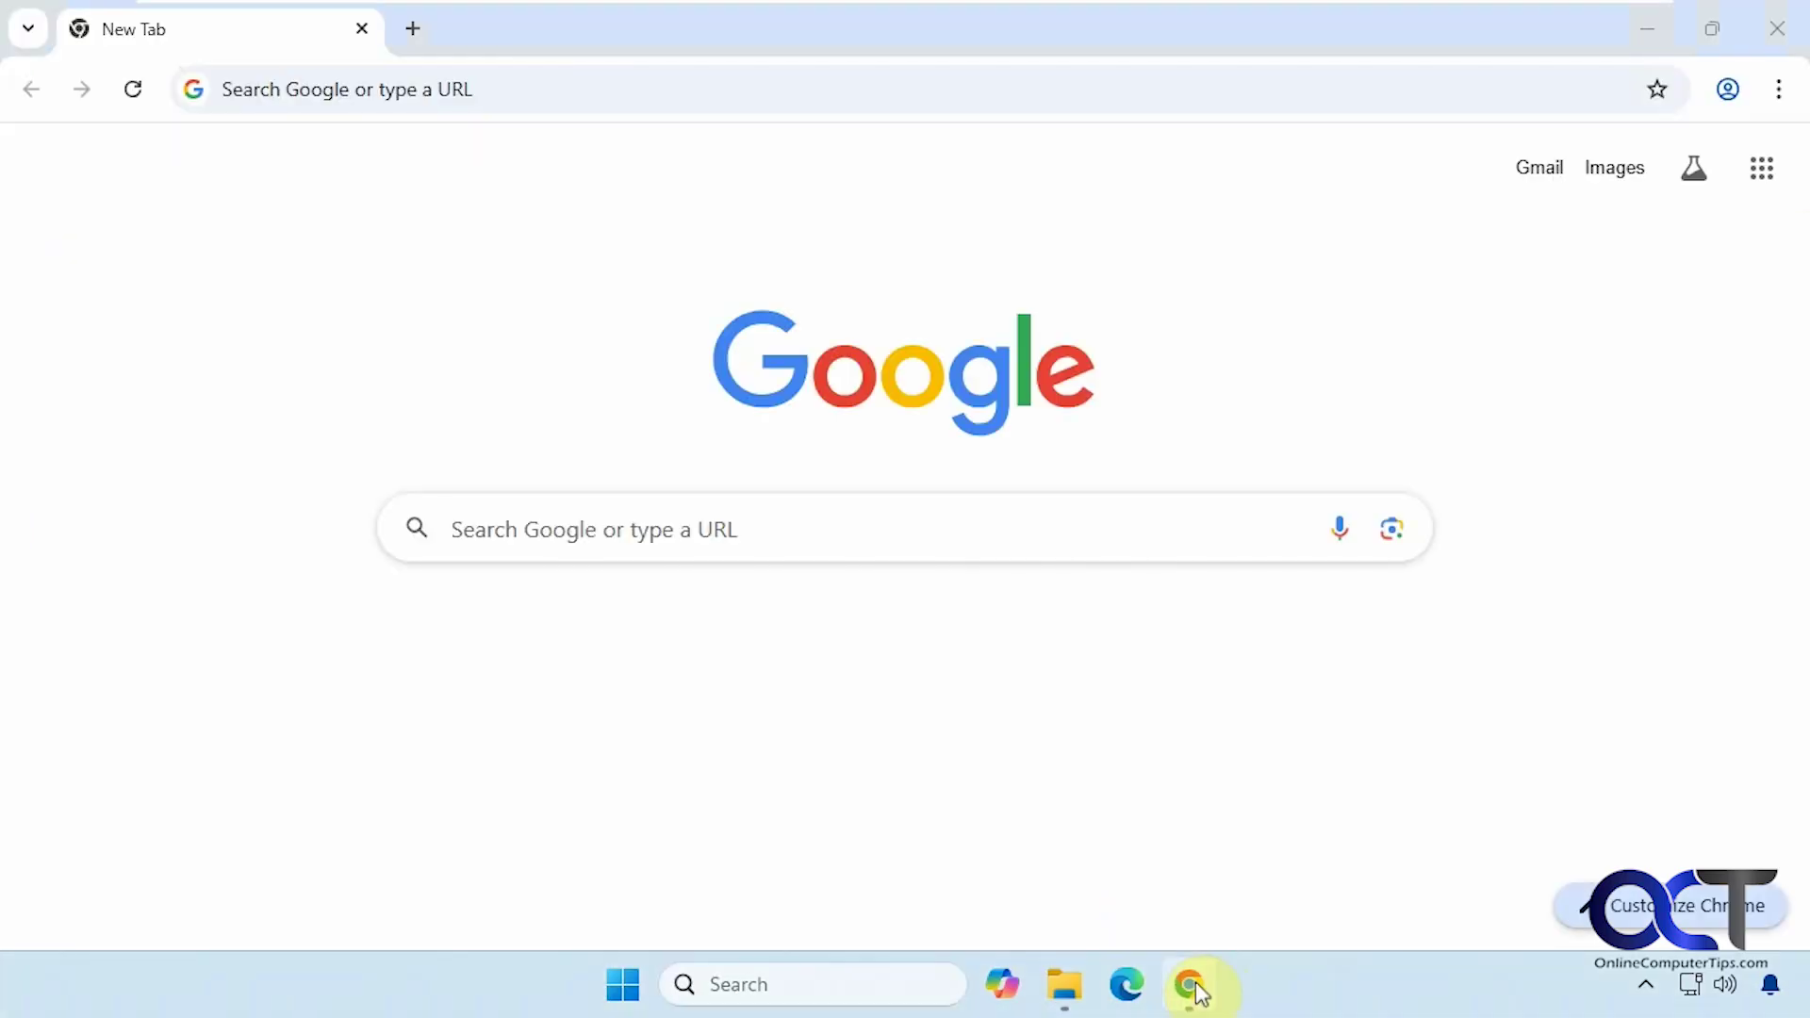
# Step: Open a new Chrome window, check the title-list previews, and go to Taskbar settings
pyautogui.rightClick(1196, 986)
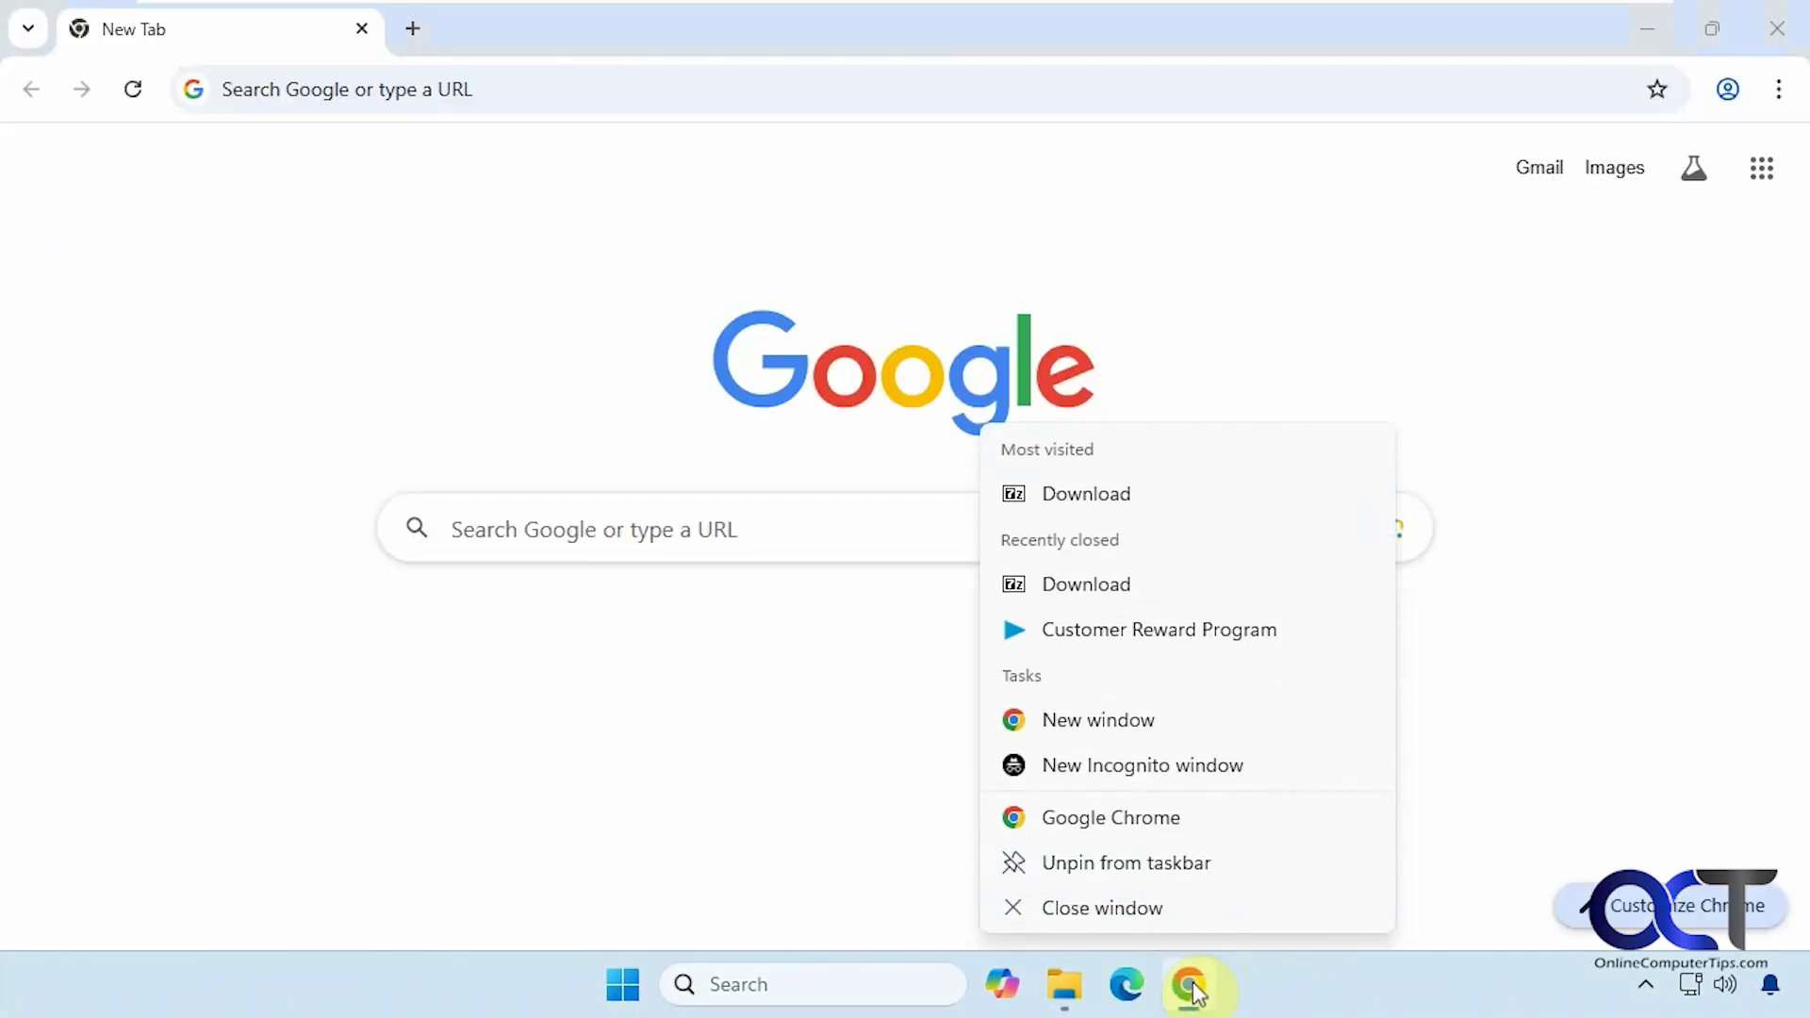
pyautogui.click(1155, 822)
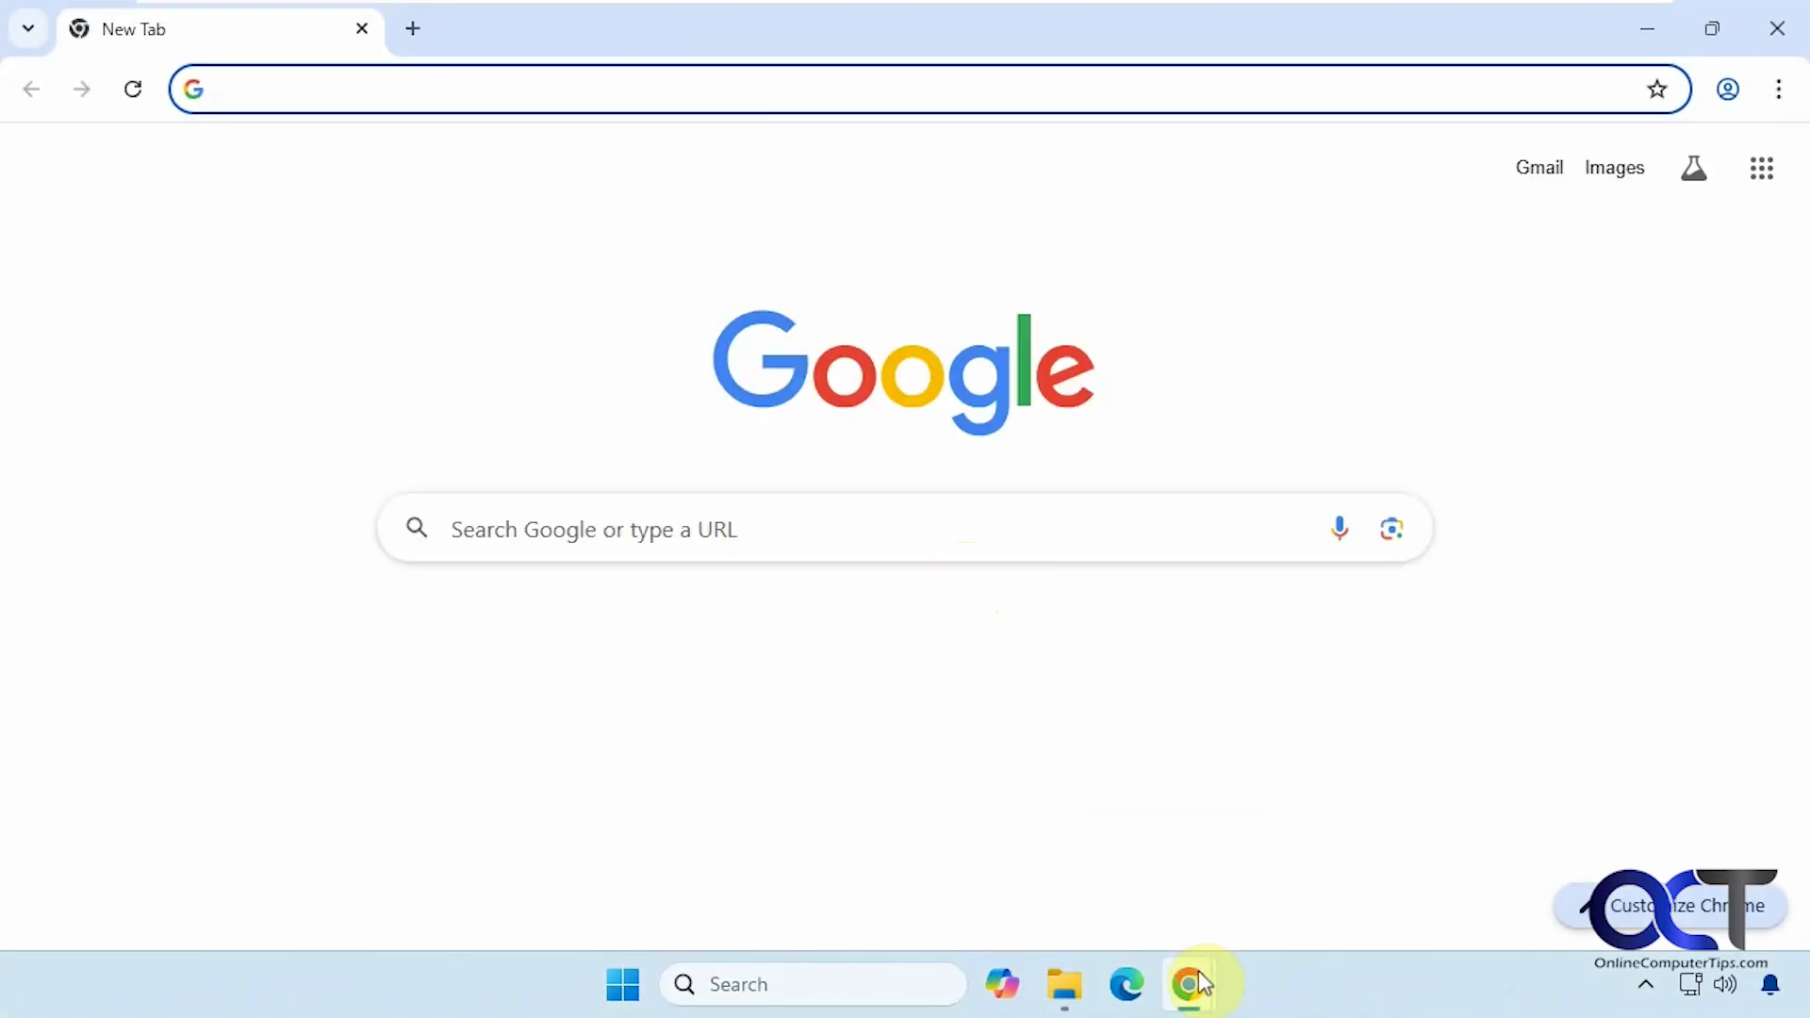
pyautogui.moveTo(1198, 973)
pyautogui.moveTo(1066, 976)
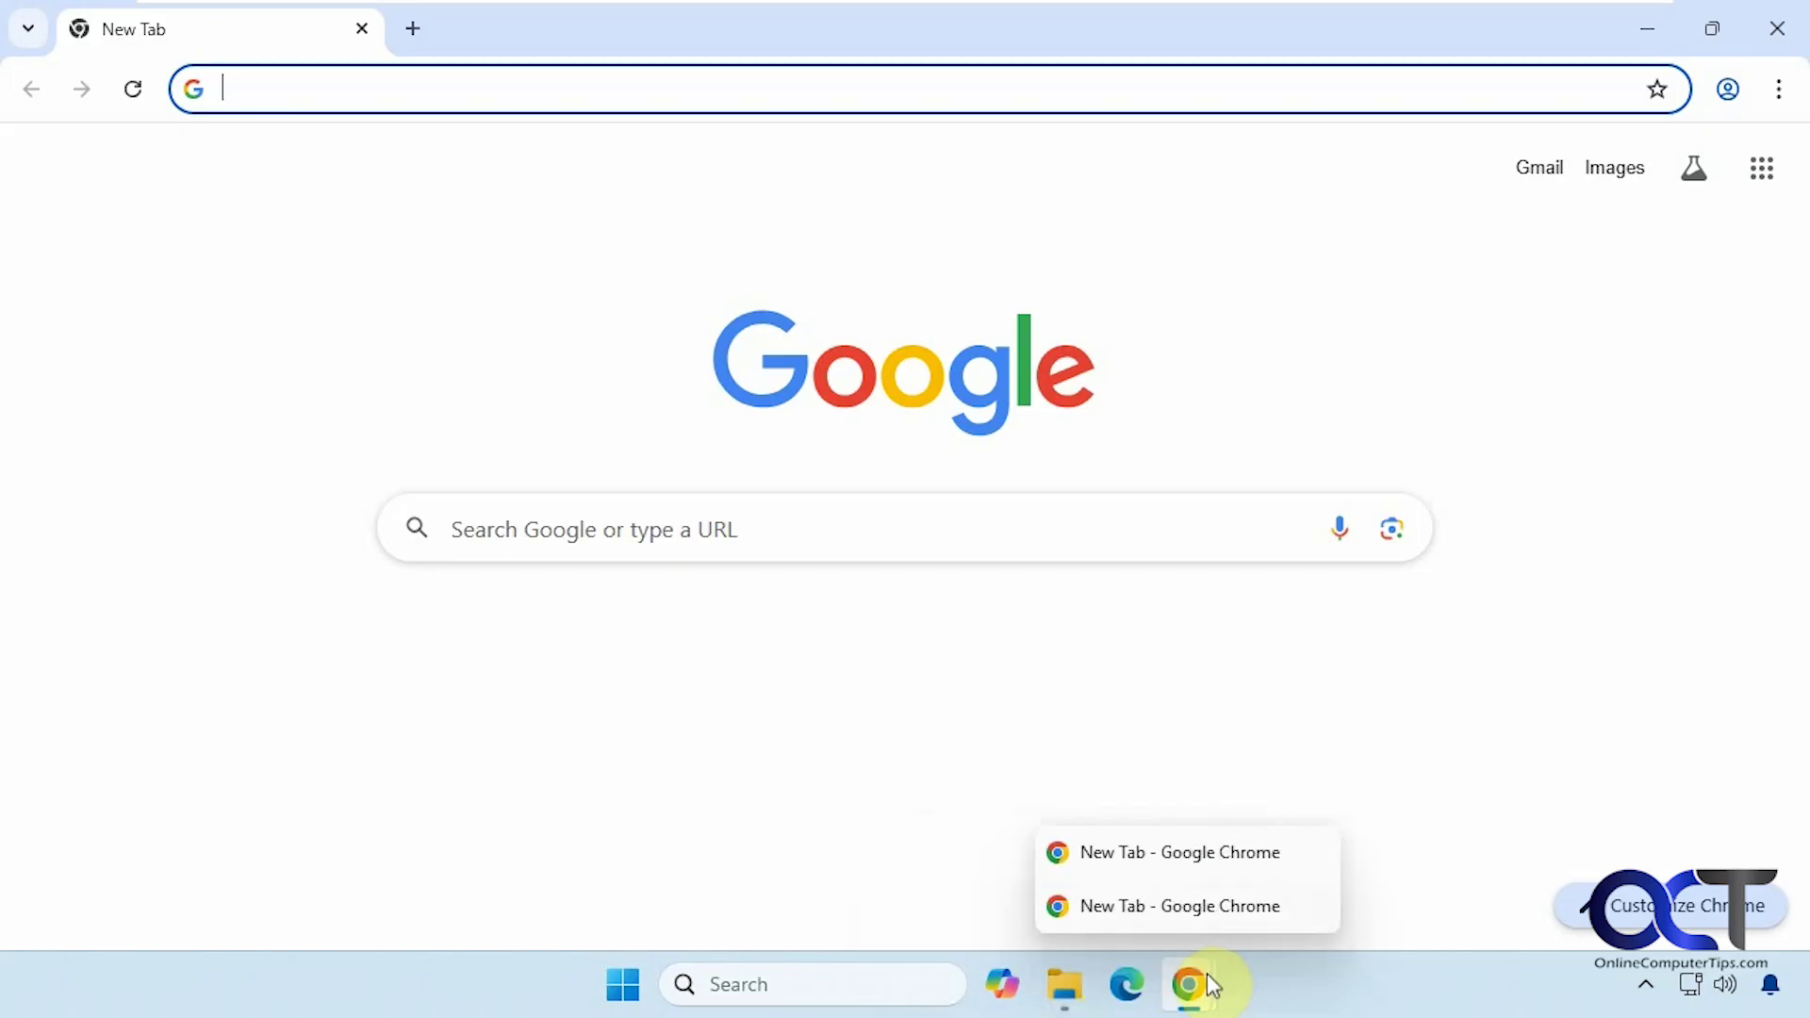
pyautogui.rightClick(1345, 1001)
pyautogui.click(1409, 948)
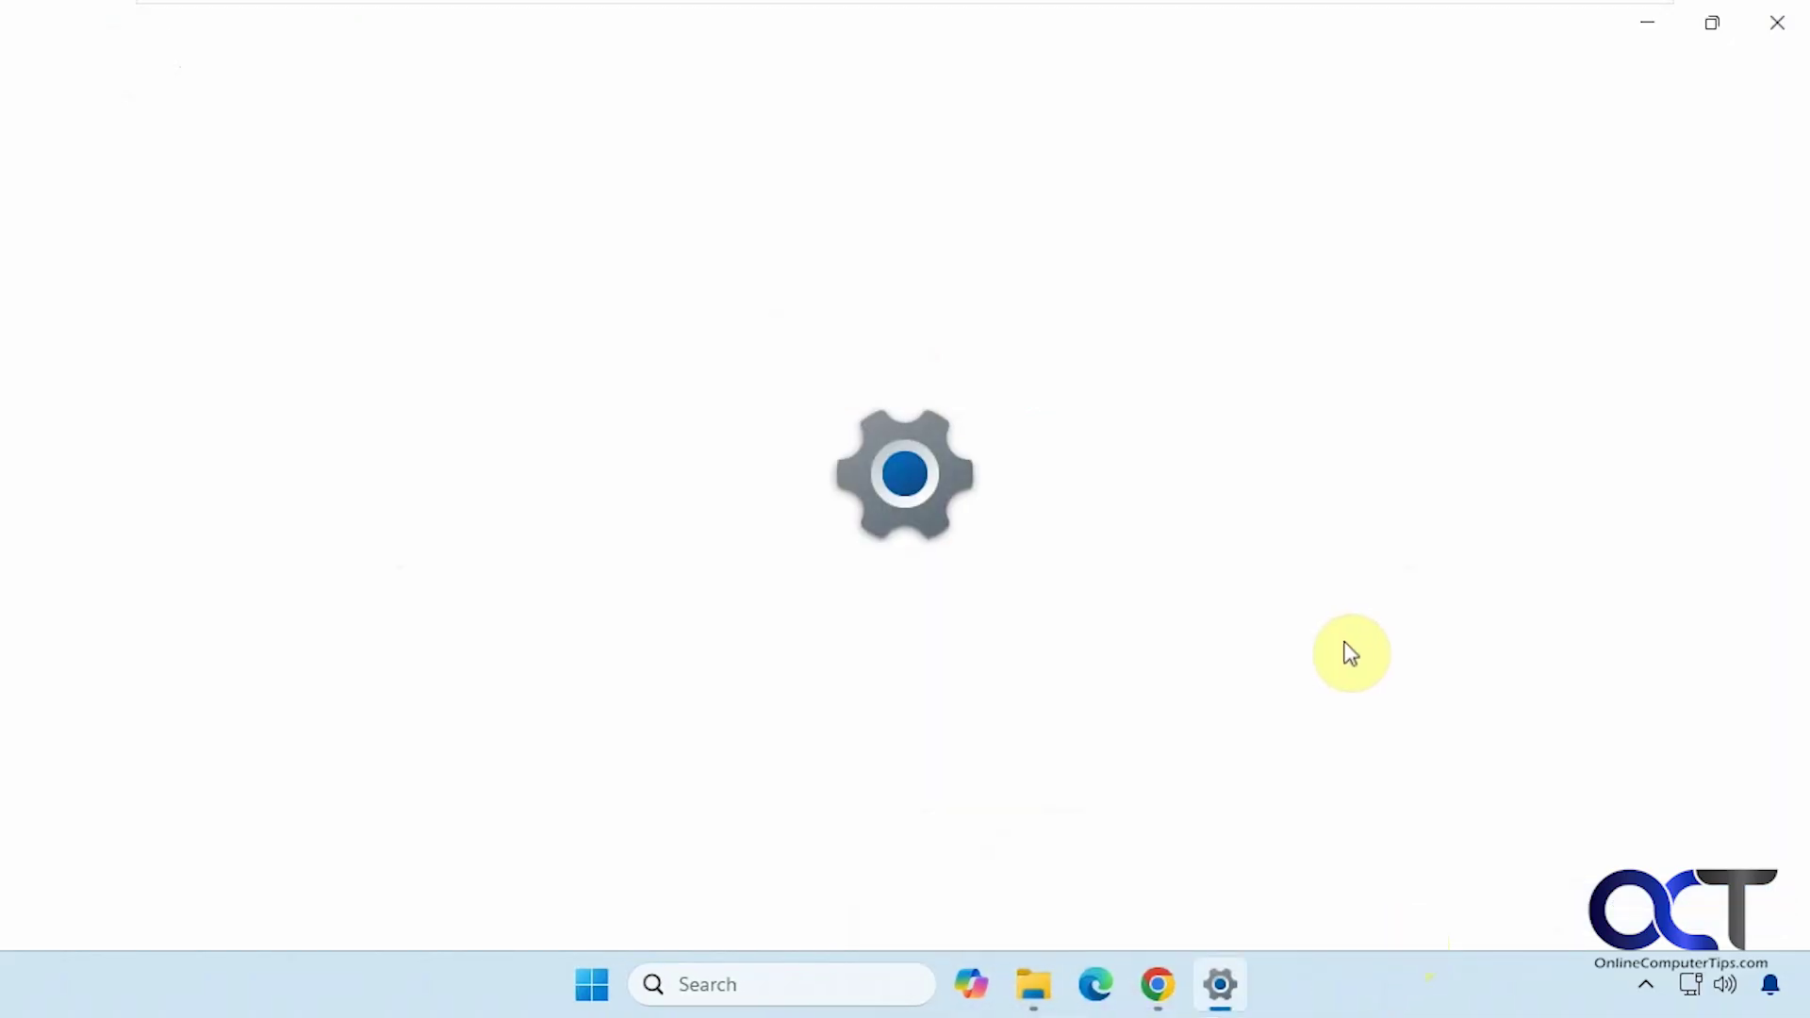
# Step: Under Taskbar behaviors, set 'Combine taskbar buttons and hide labels' to Never
pyautogui.scroll(-3, 1322, 664)
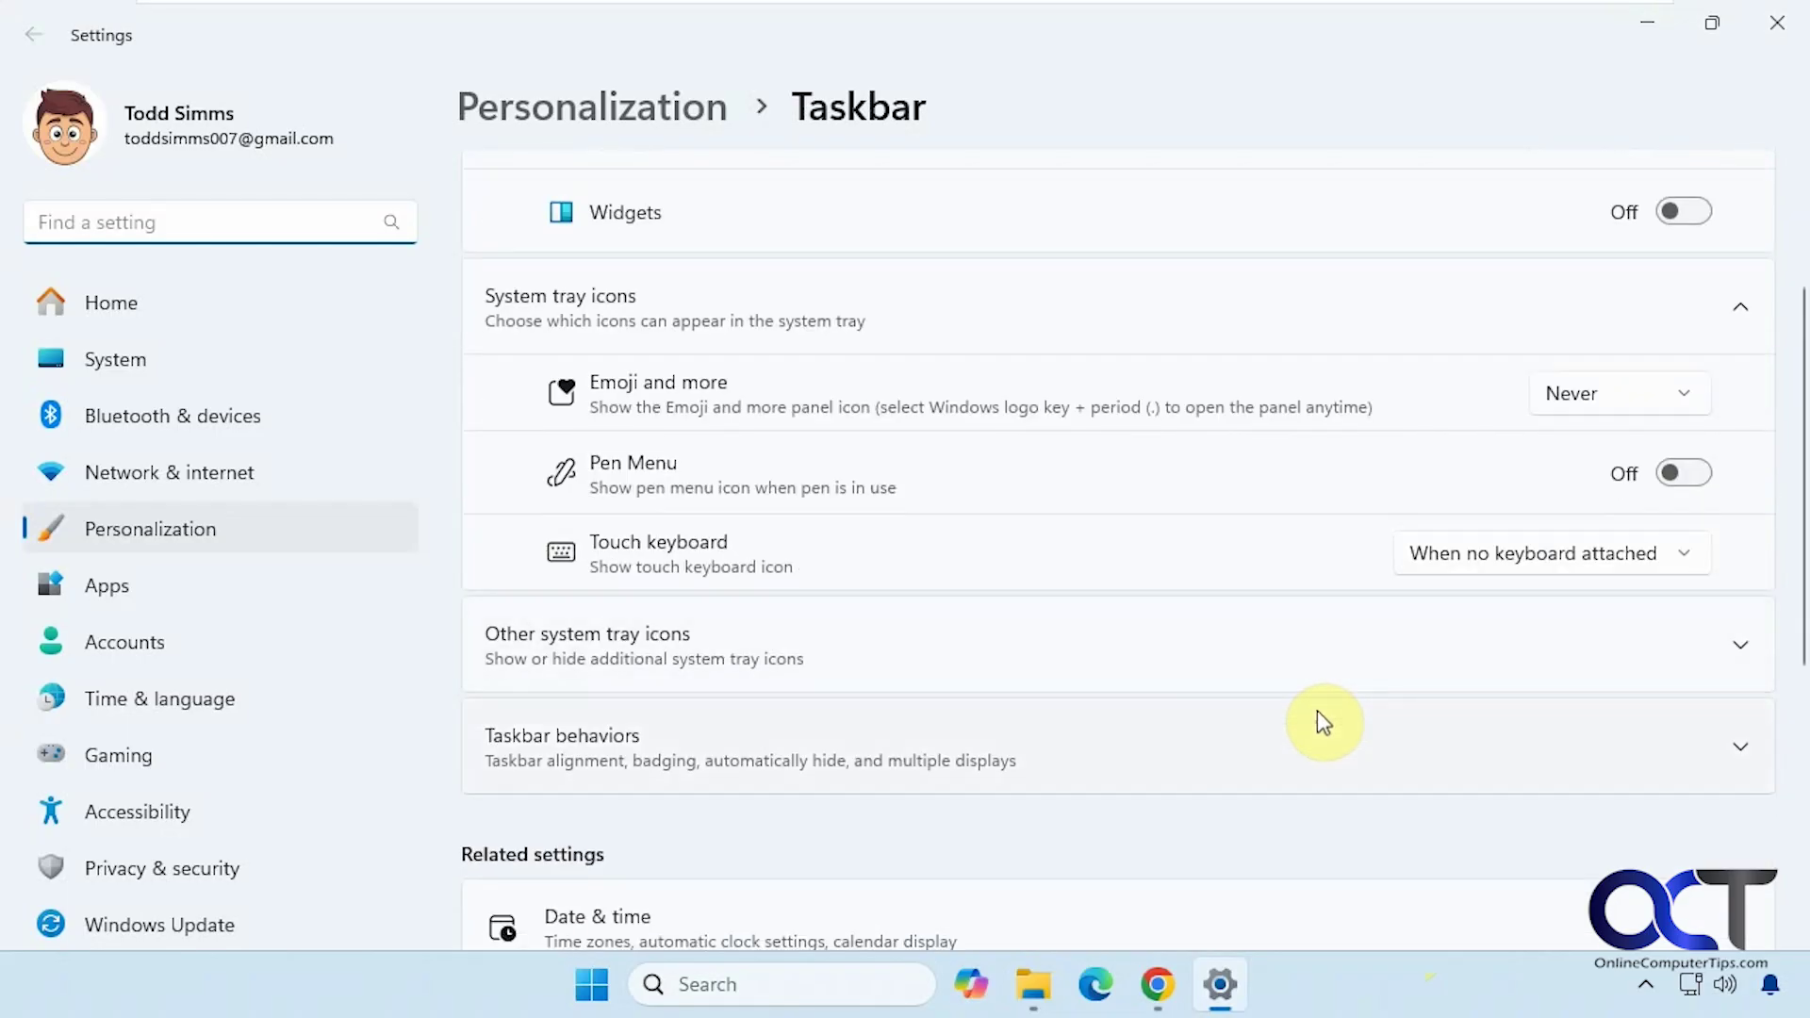
pyautogui.click(1310, 755)
pyautogui.scroll(-10, 1311, 754)
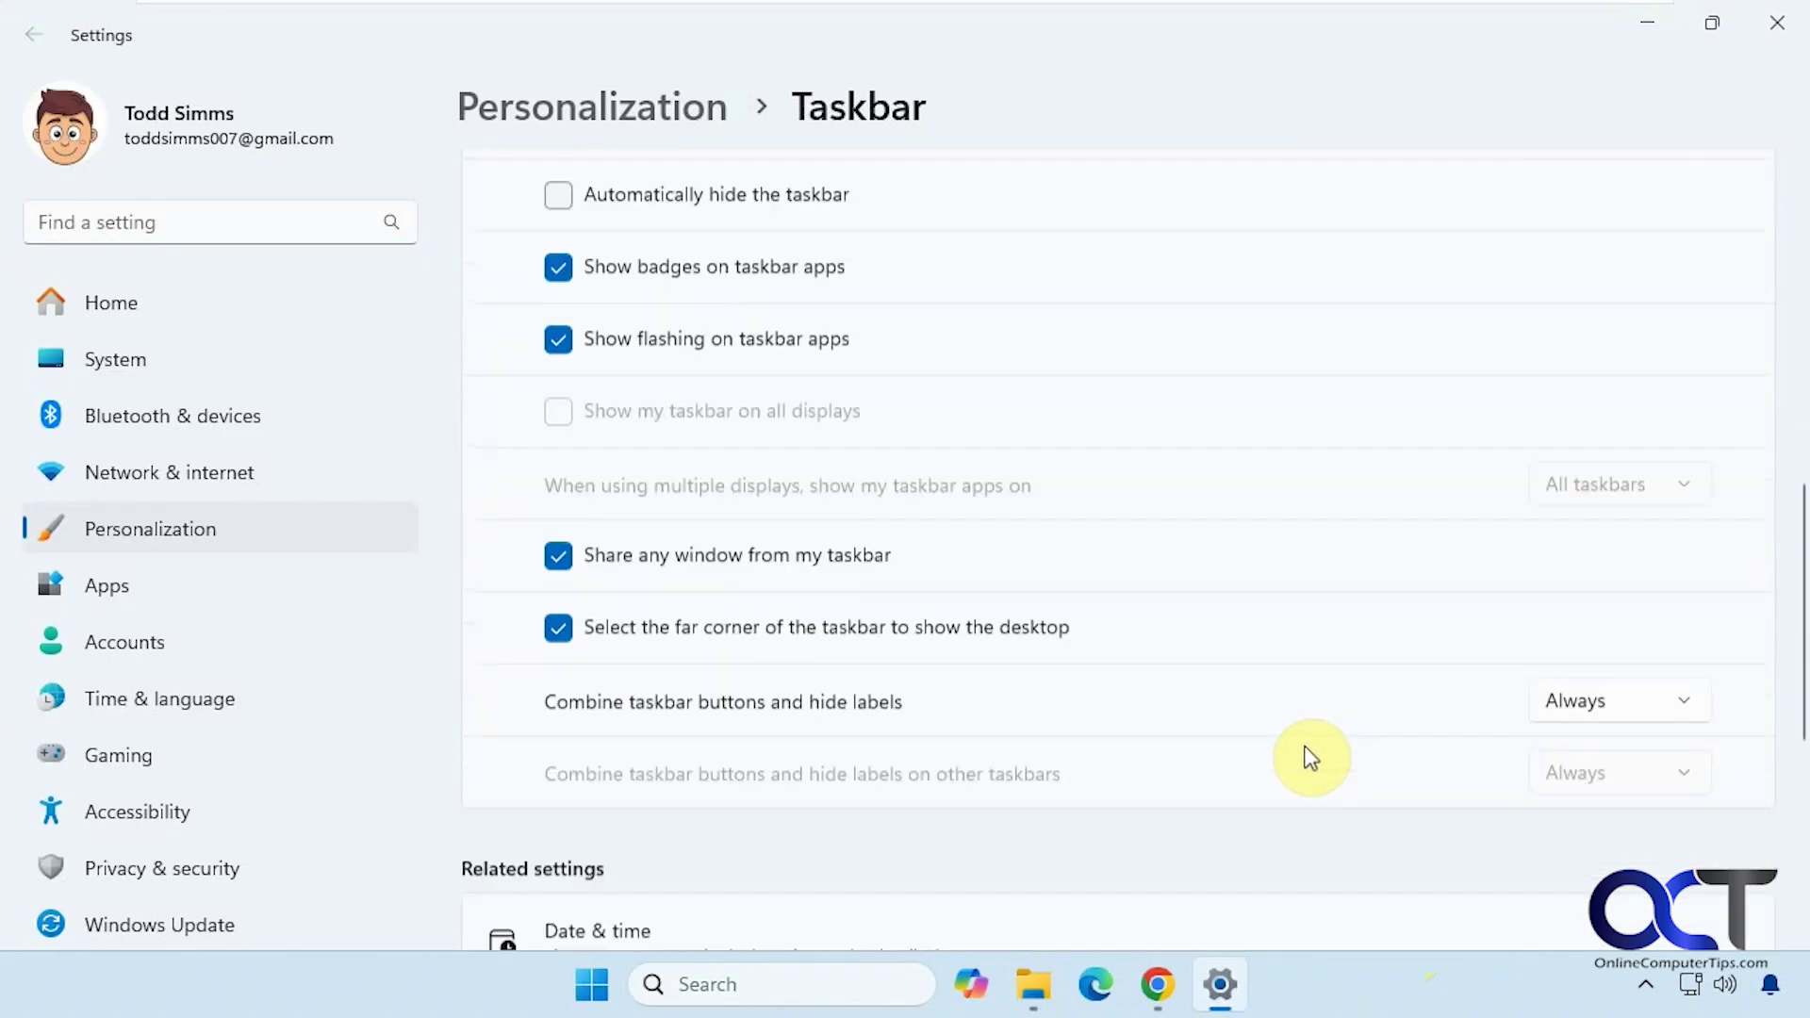
pyautogui.click(1621, 446)
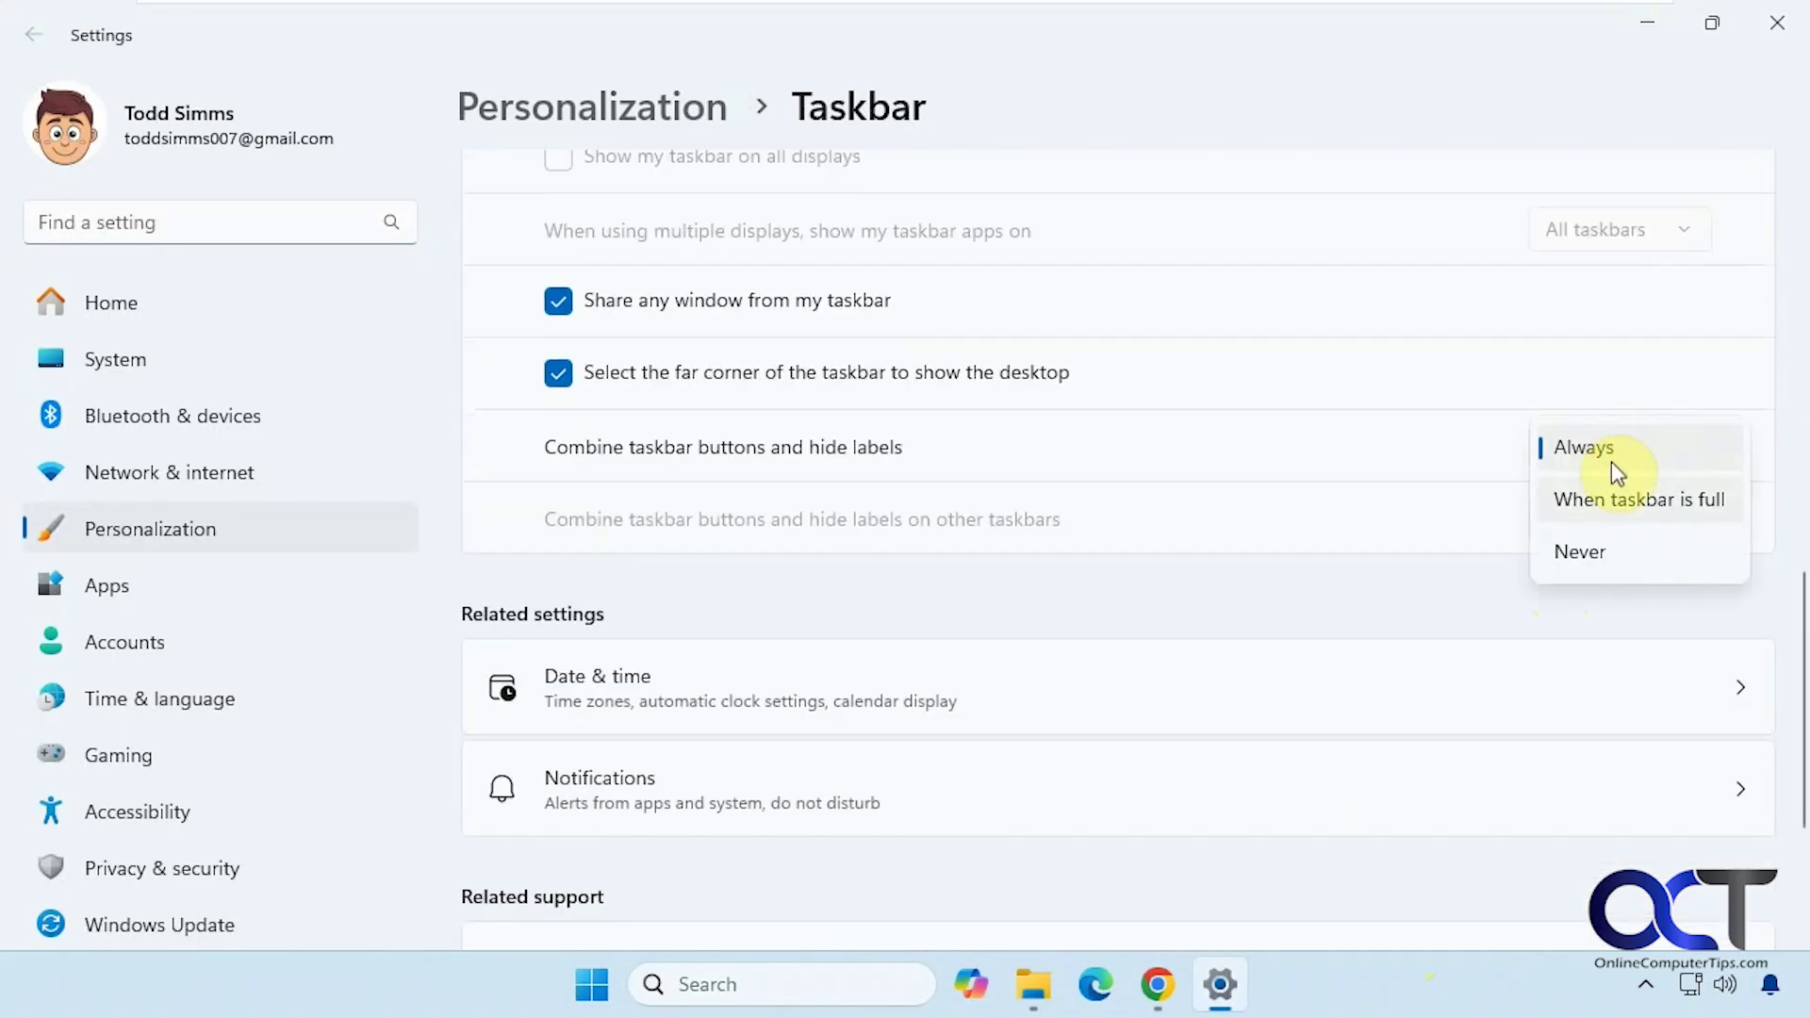
pyautogui.click(1612, 554)
pyautogui.moveTo(1298, 1007)
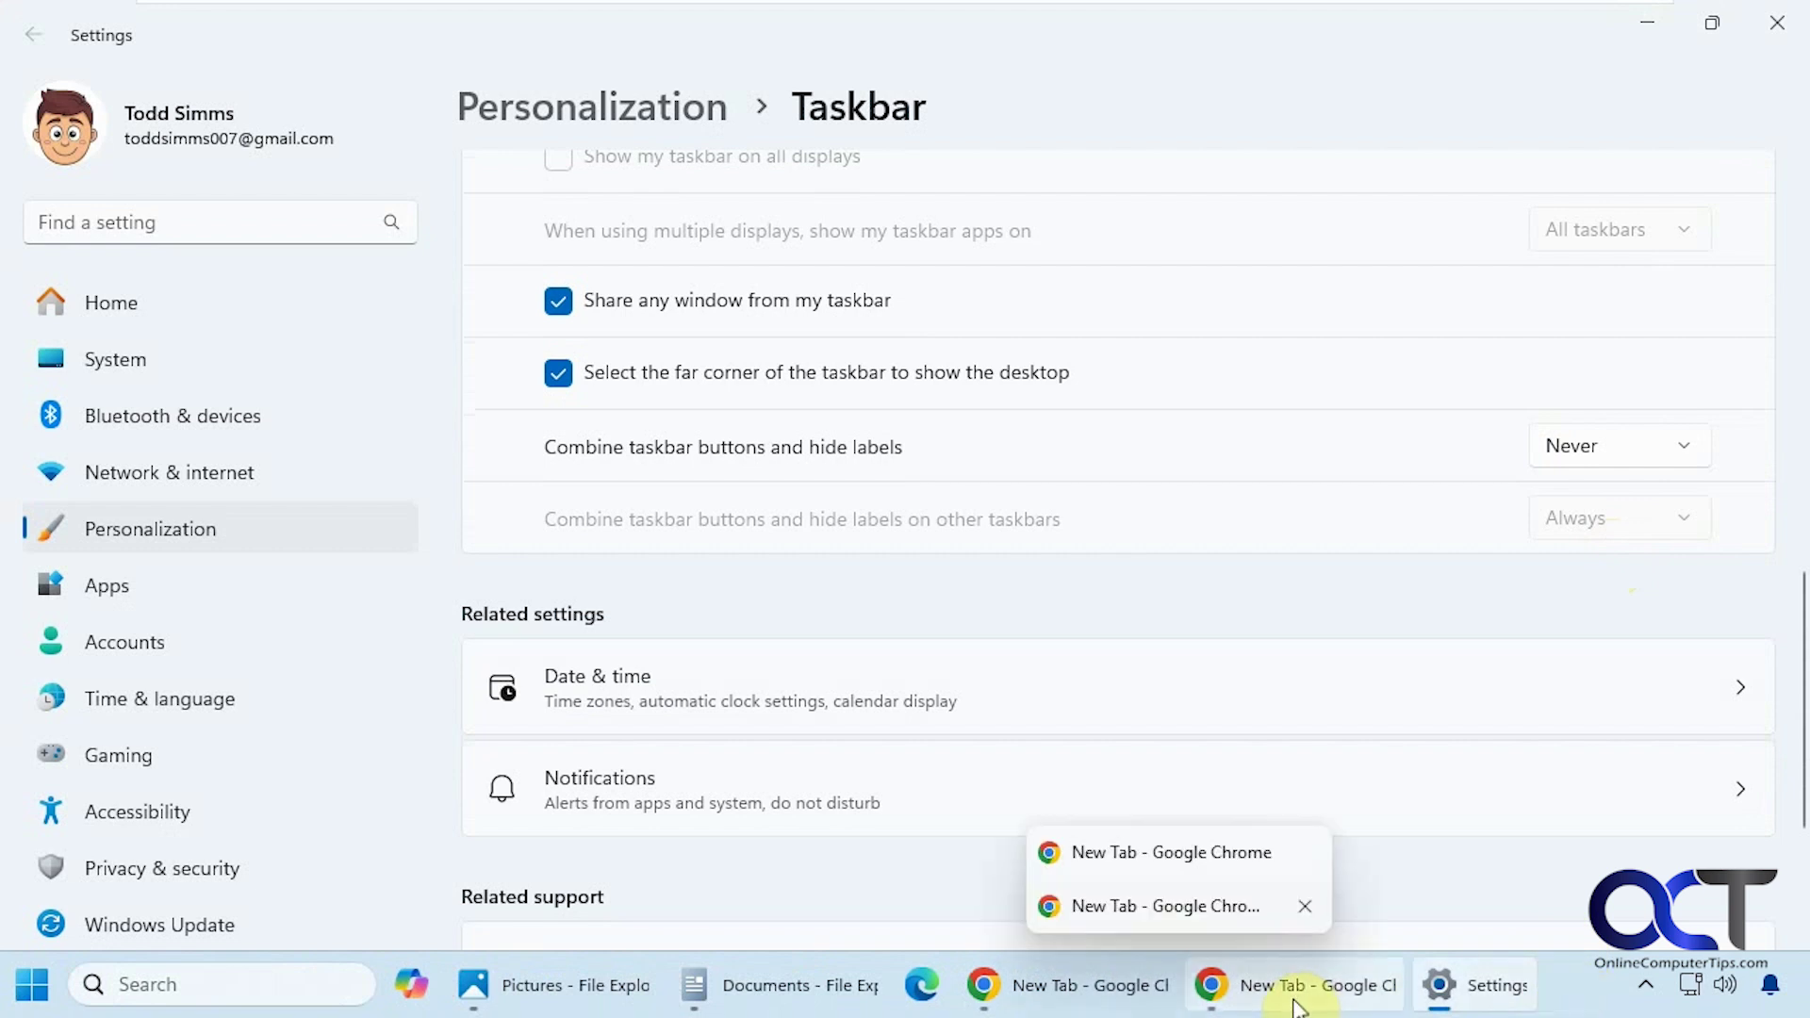
pyautogui.moveTo(787, 1004)
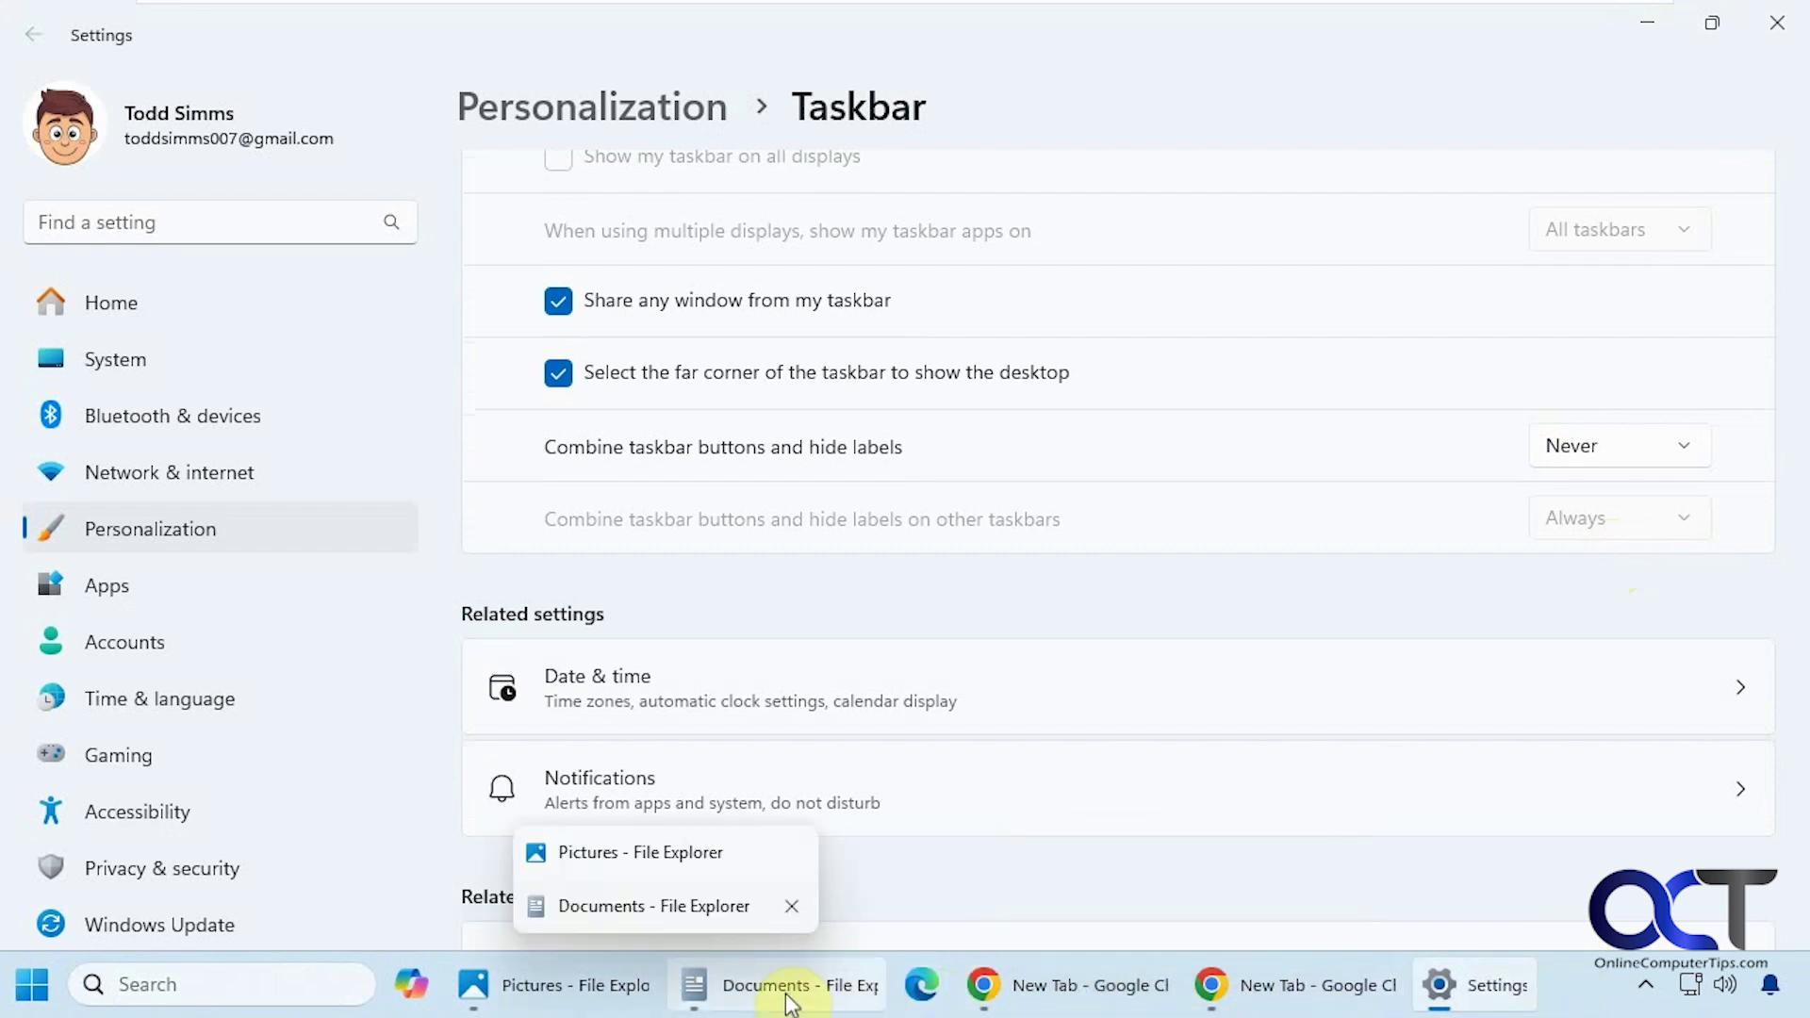
# Step: Launch Registry Editor via search and delete the NumThumbnails value from Taskband
pyautogui.click(236, 986)
pyautogui.write('regi')
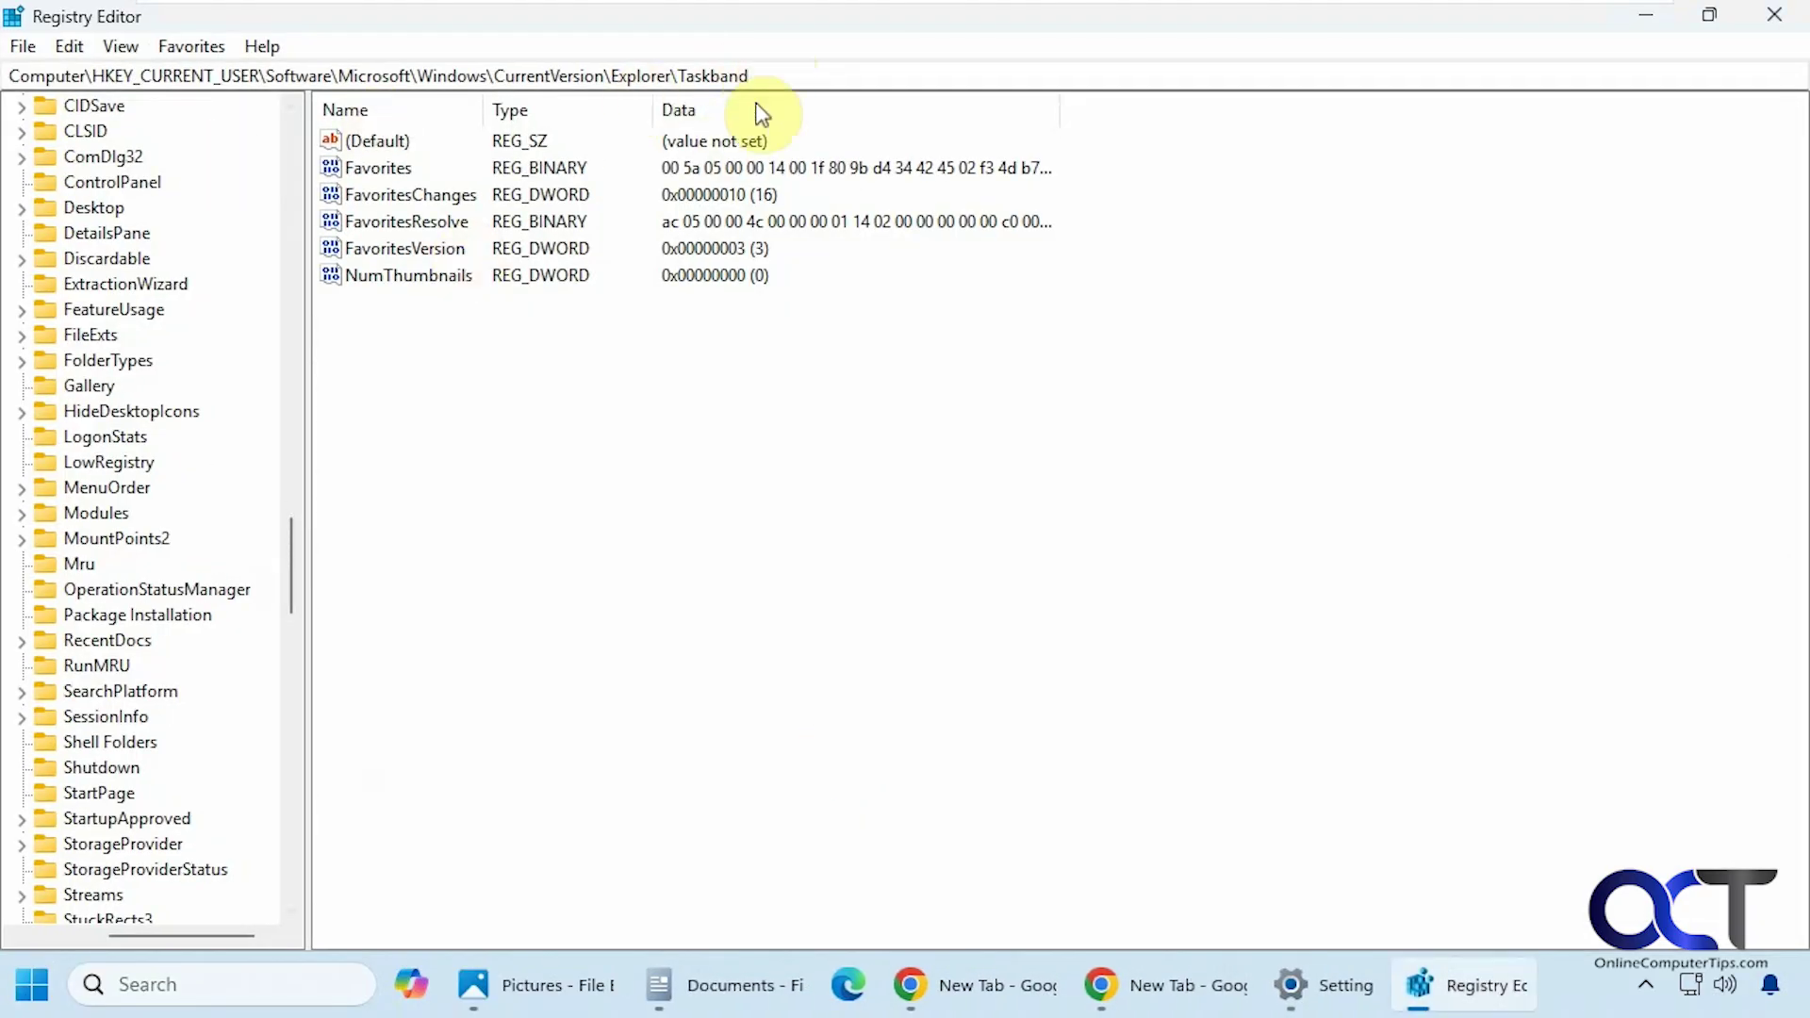
pyautogui.click(377, 275)
pyautogui.rightClick(375, 273)
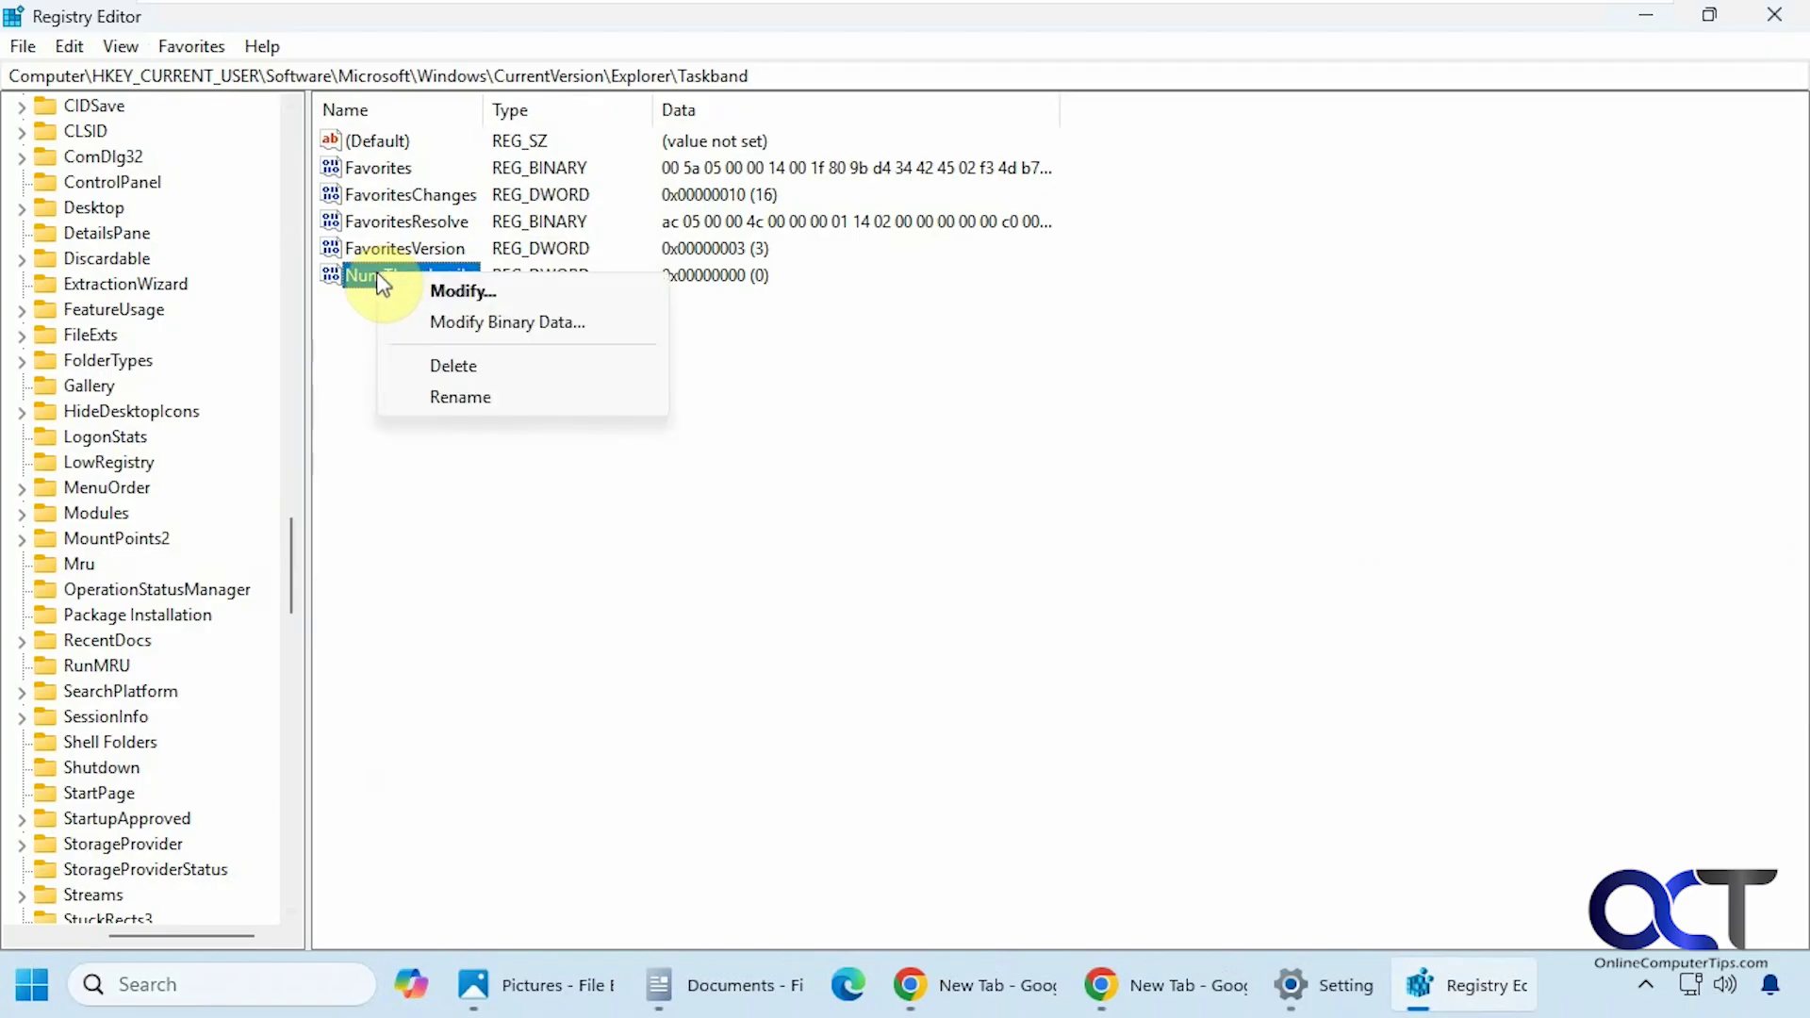
pyautogui.click(429, 358)
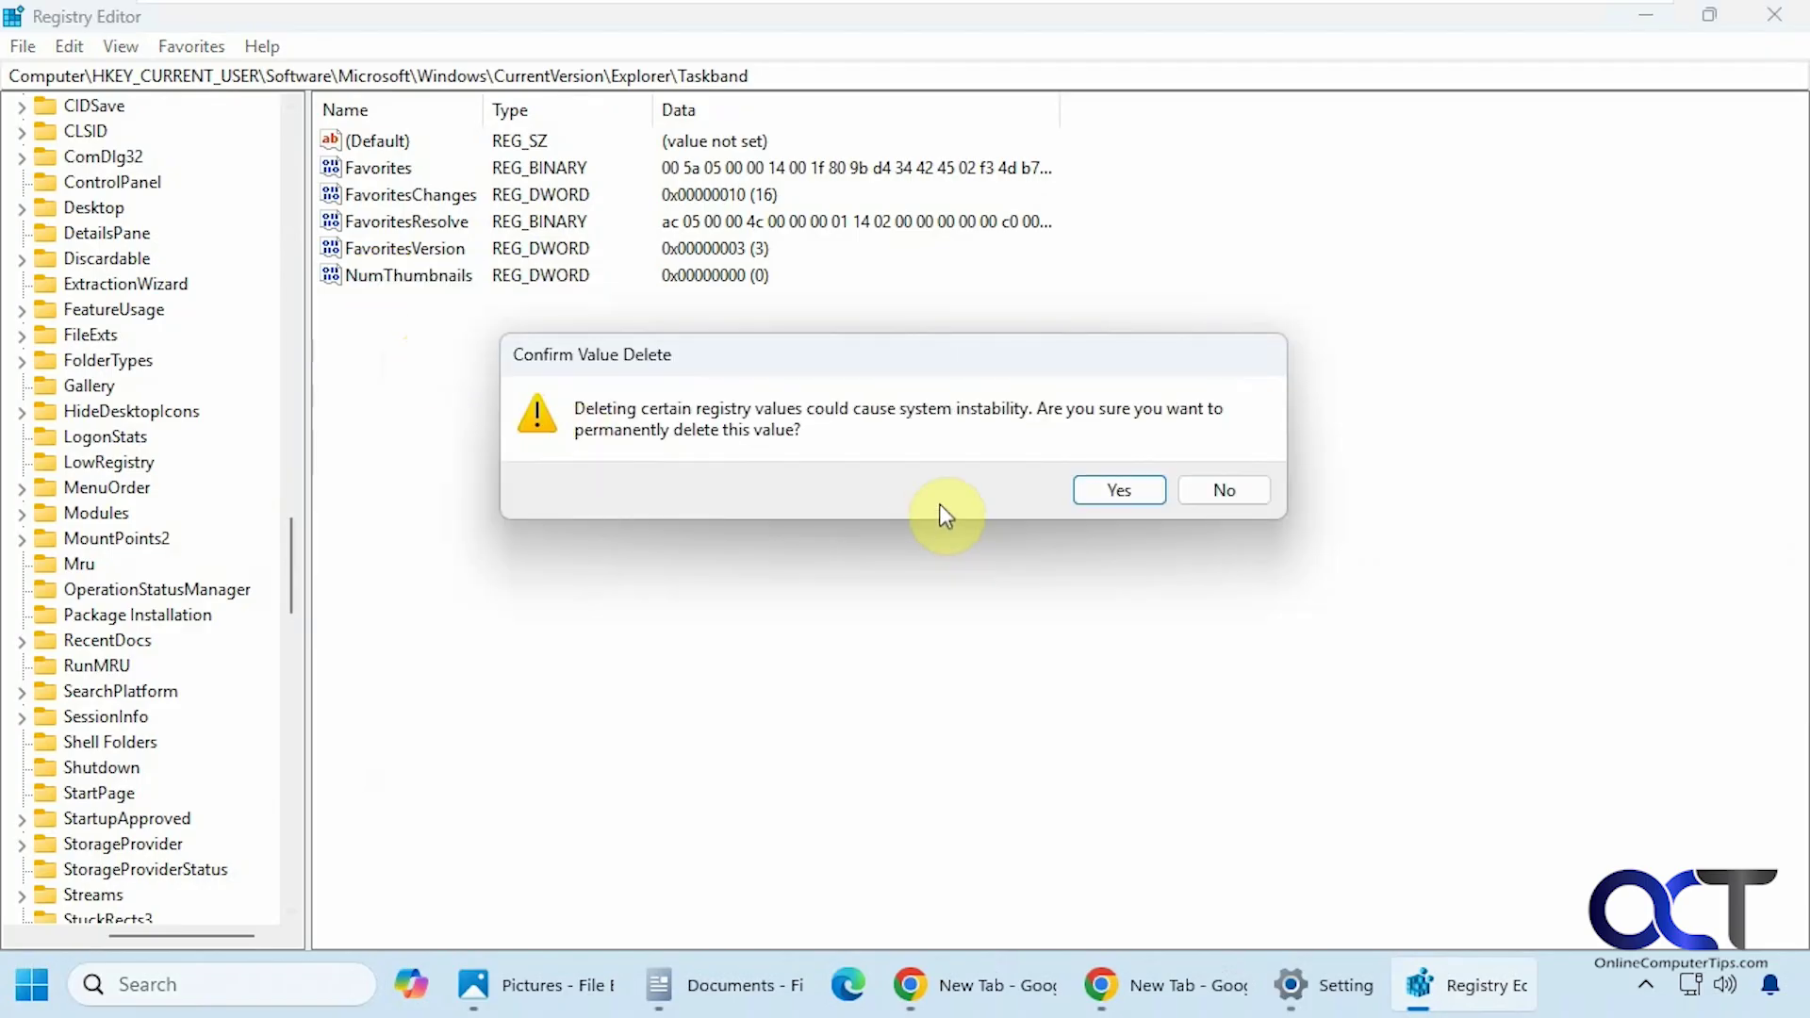
pyautogui.click(1103, 488)
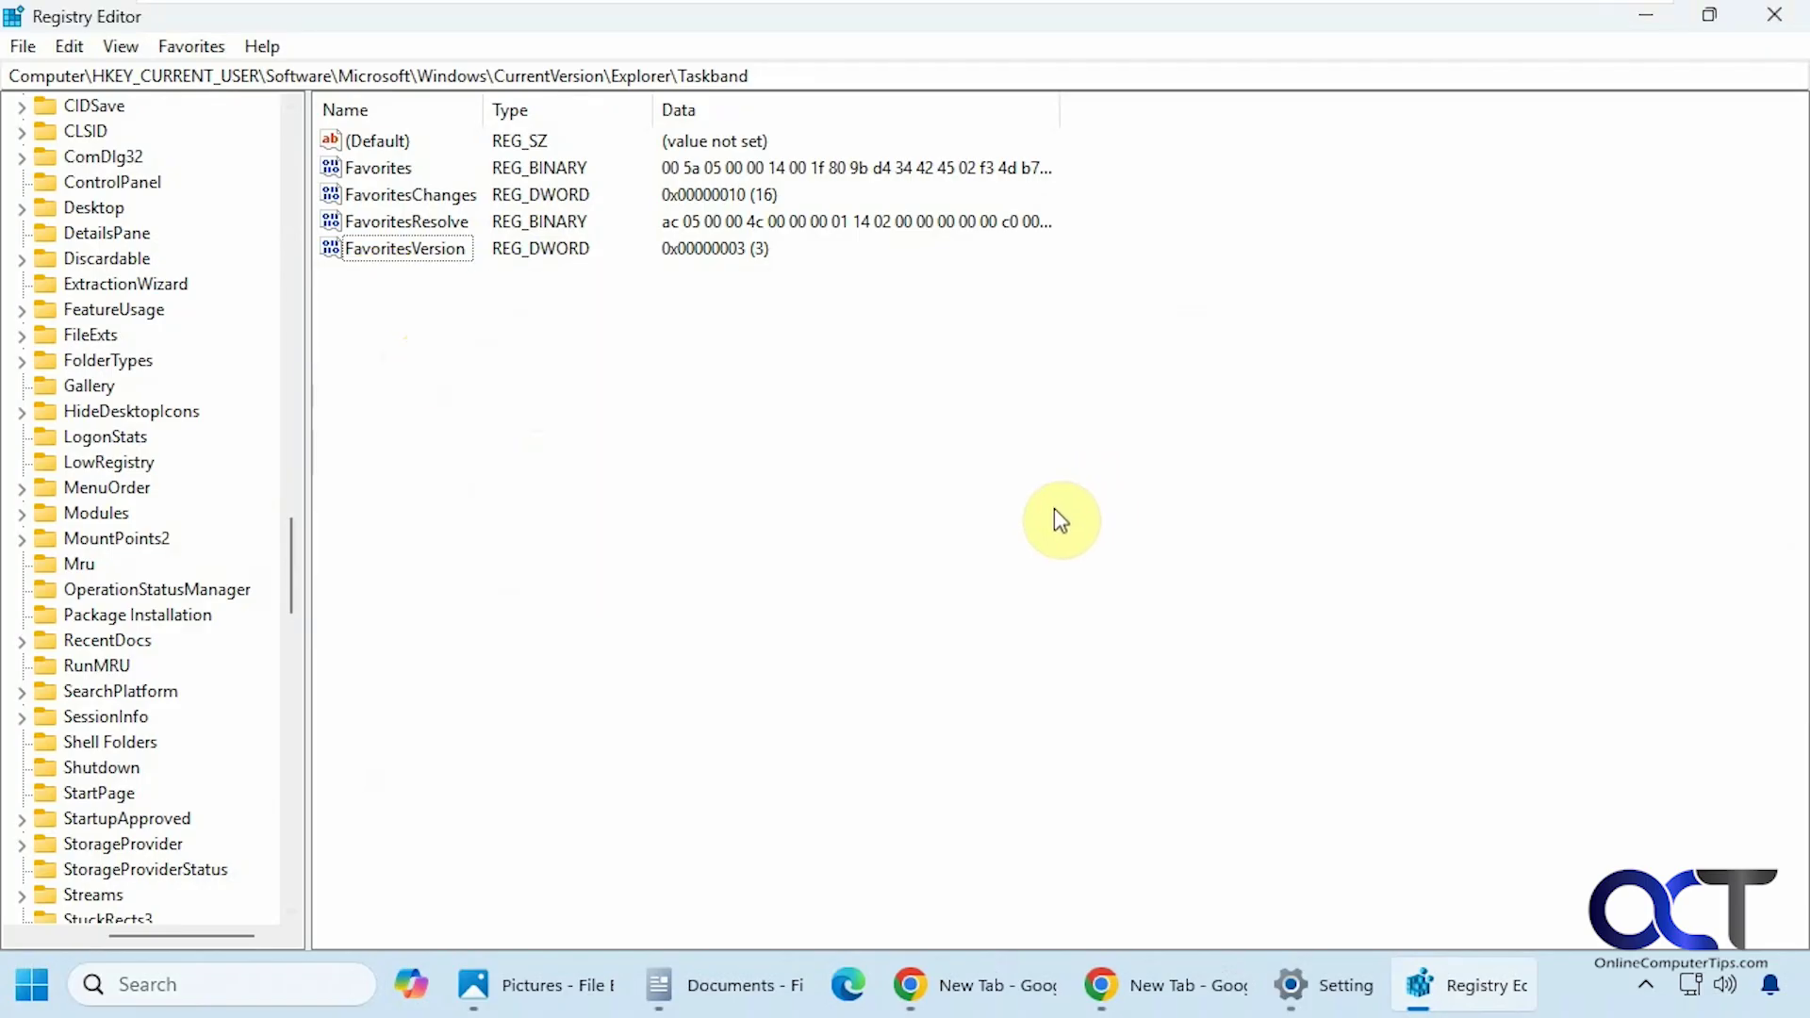